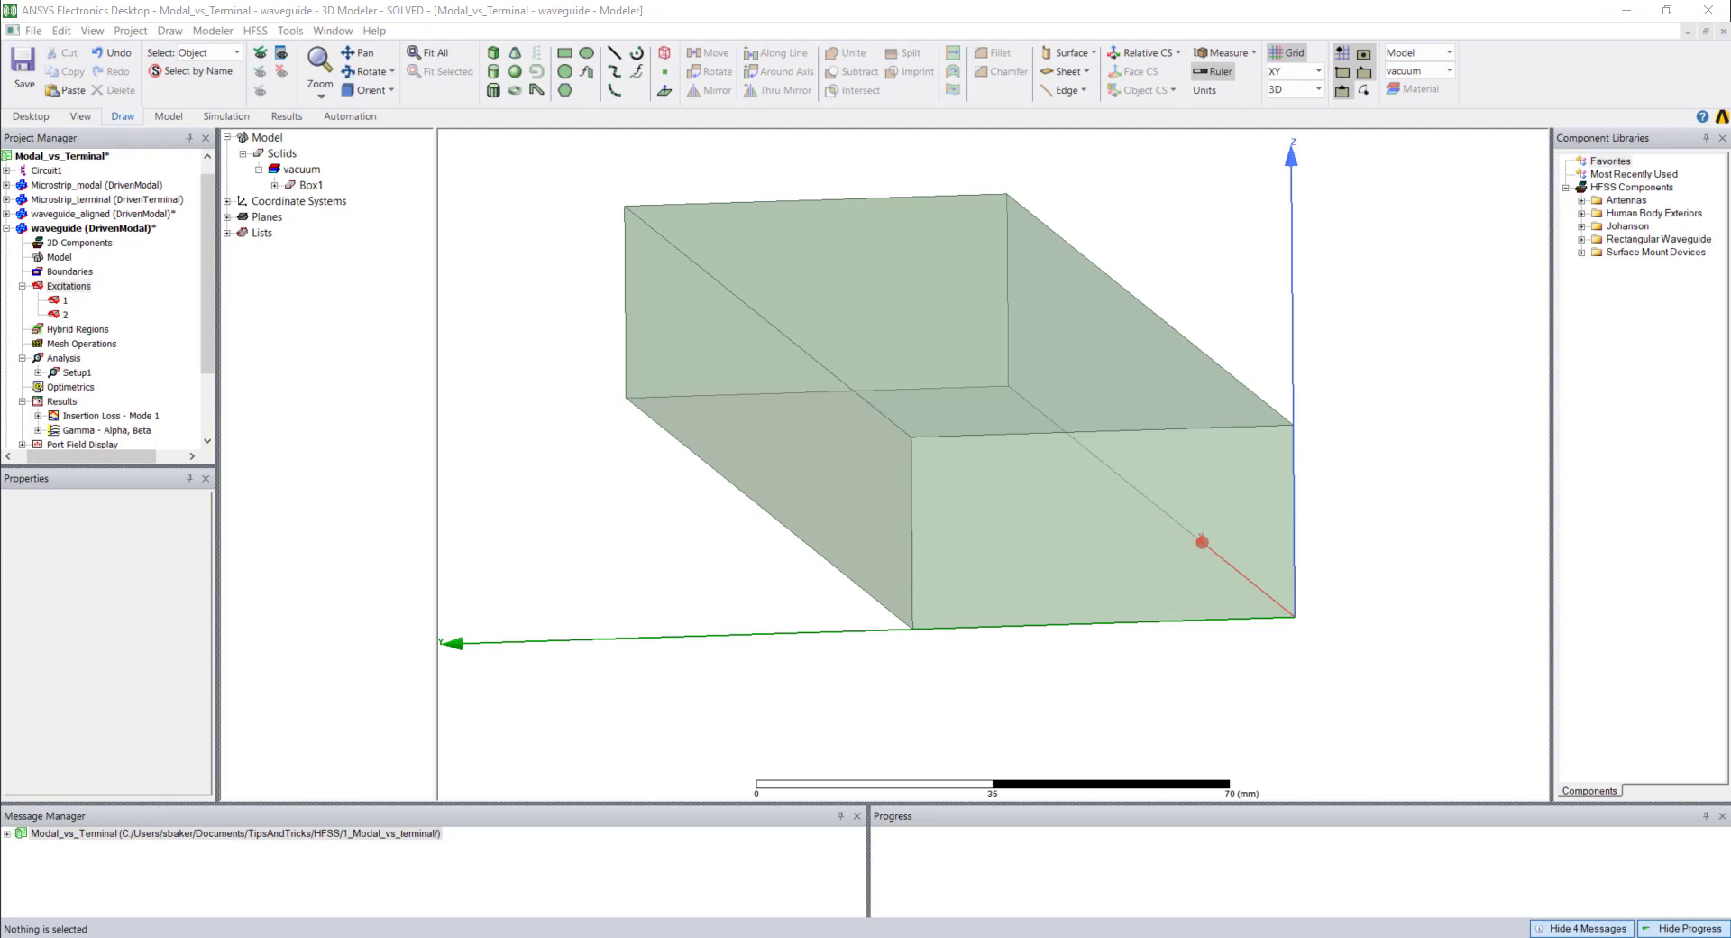
Inspect the waveguide box Box1 and wave port 1 by selecting and deselecting each
left_click(821, 234)
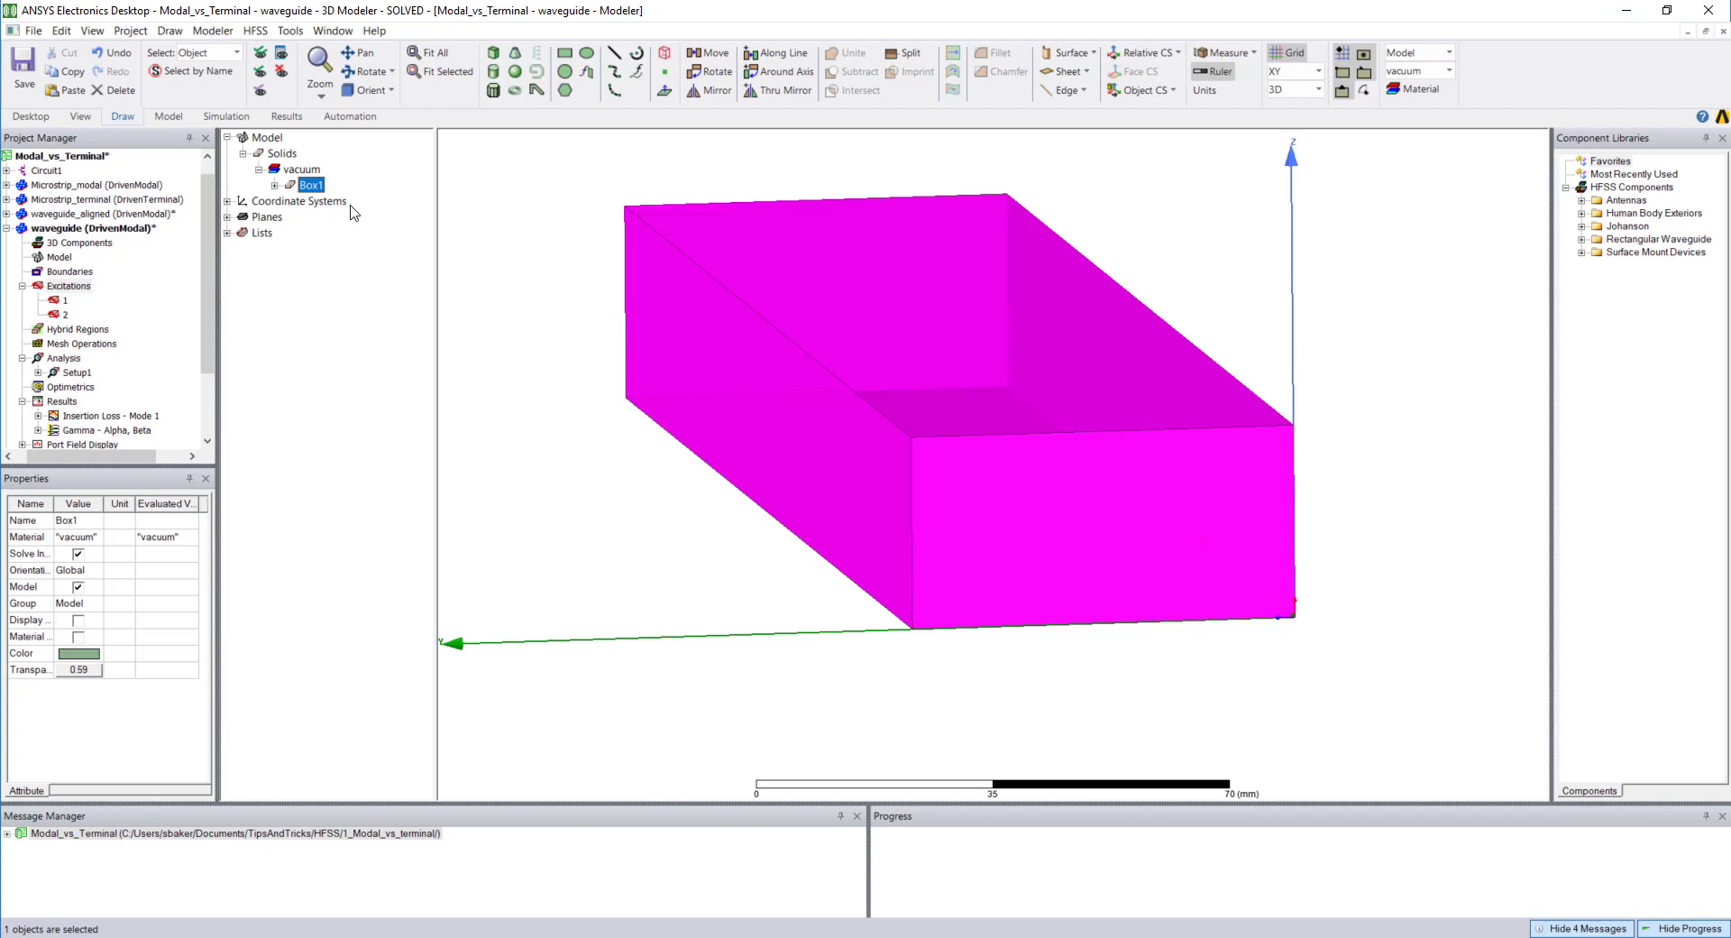
left_click(537, 308)
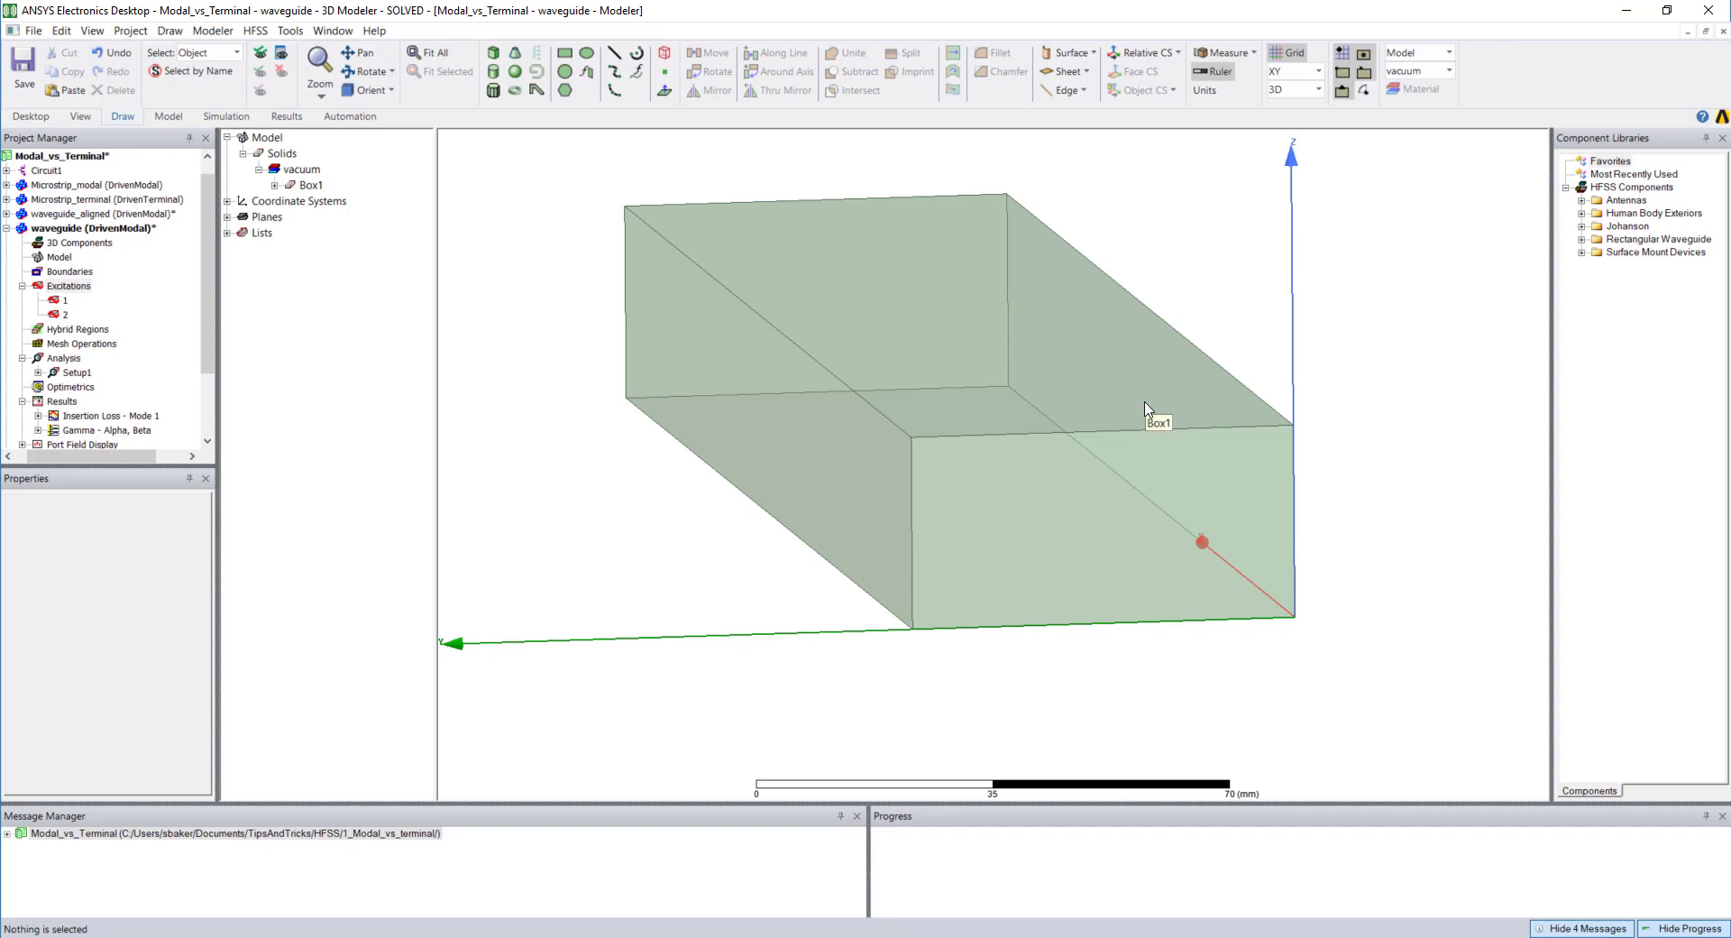
left_click(64, 302)
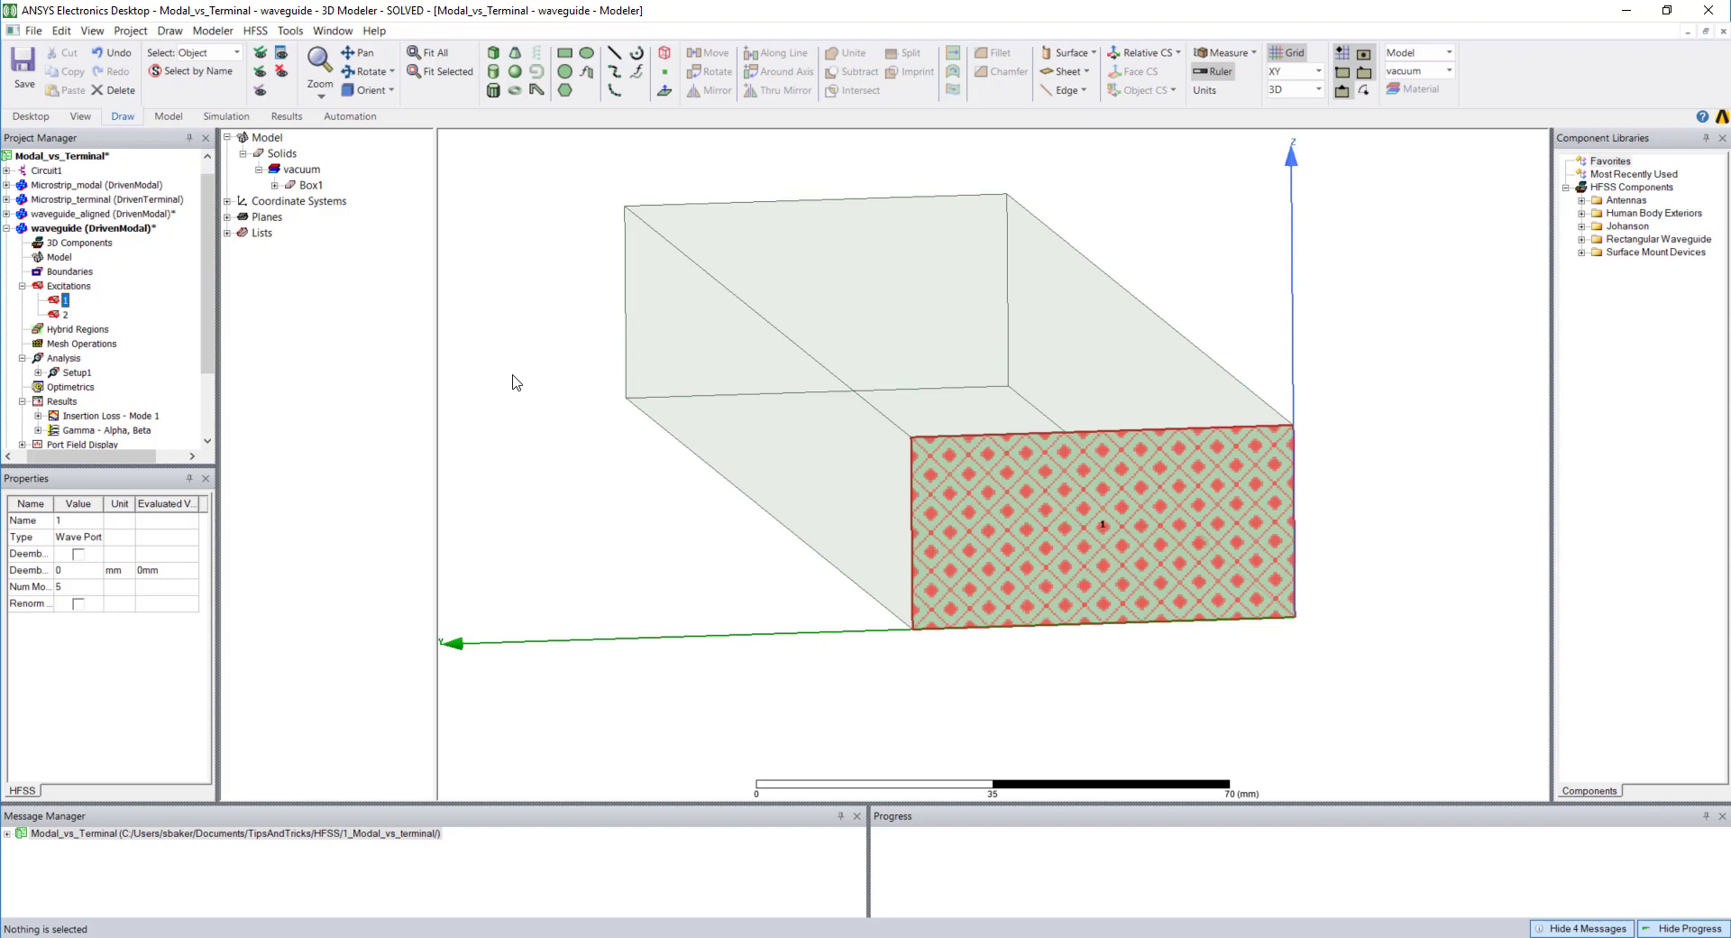
left_click(545, 418)
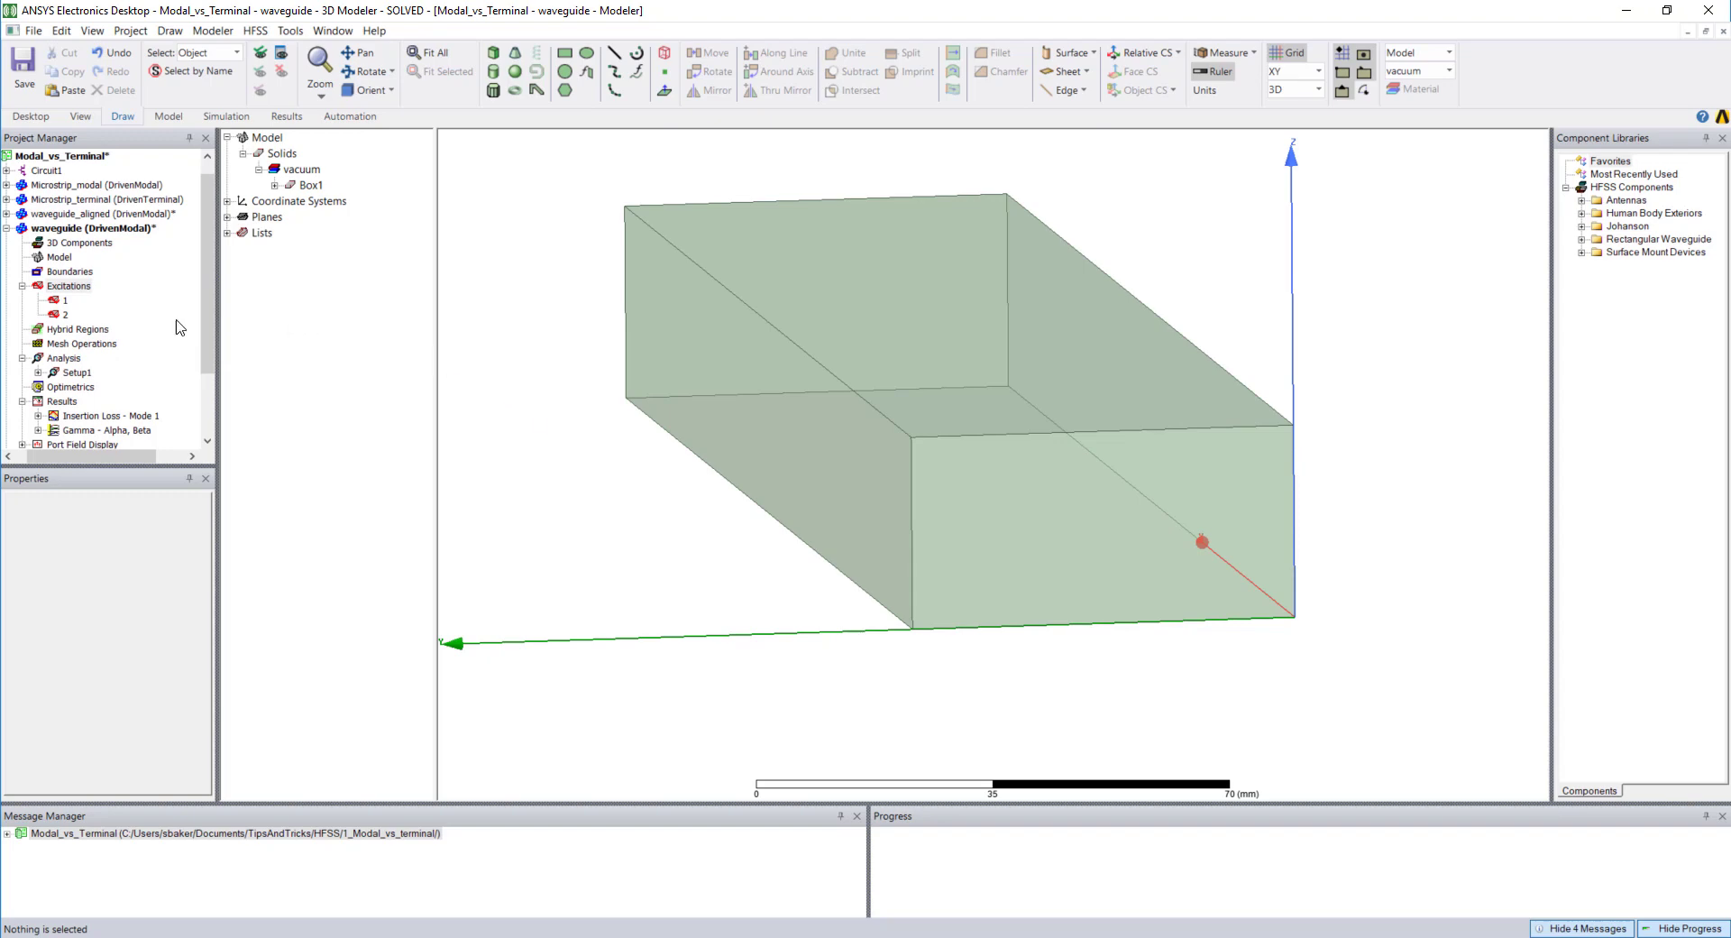
Review wave port 1's settings without changes, then open the Insertion Loss - Mode 1 plot
double_click(63, 302)
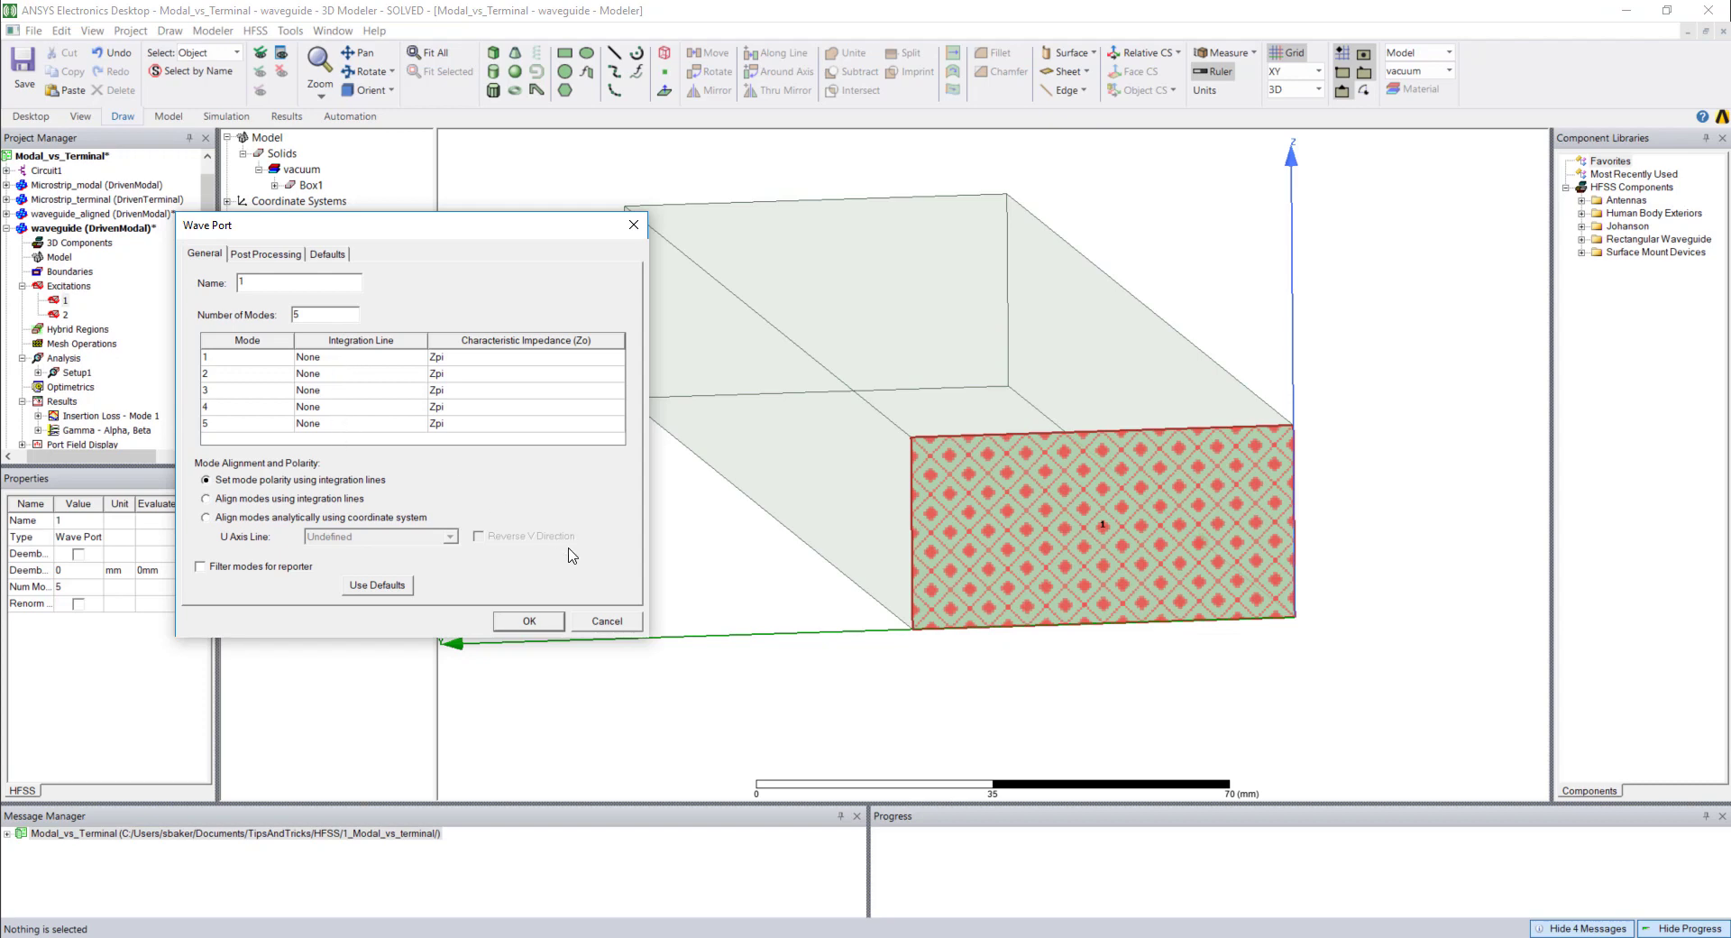
left_click(608, 623)
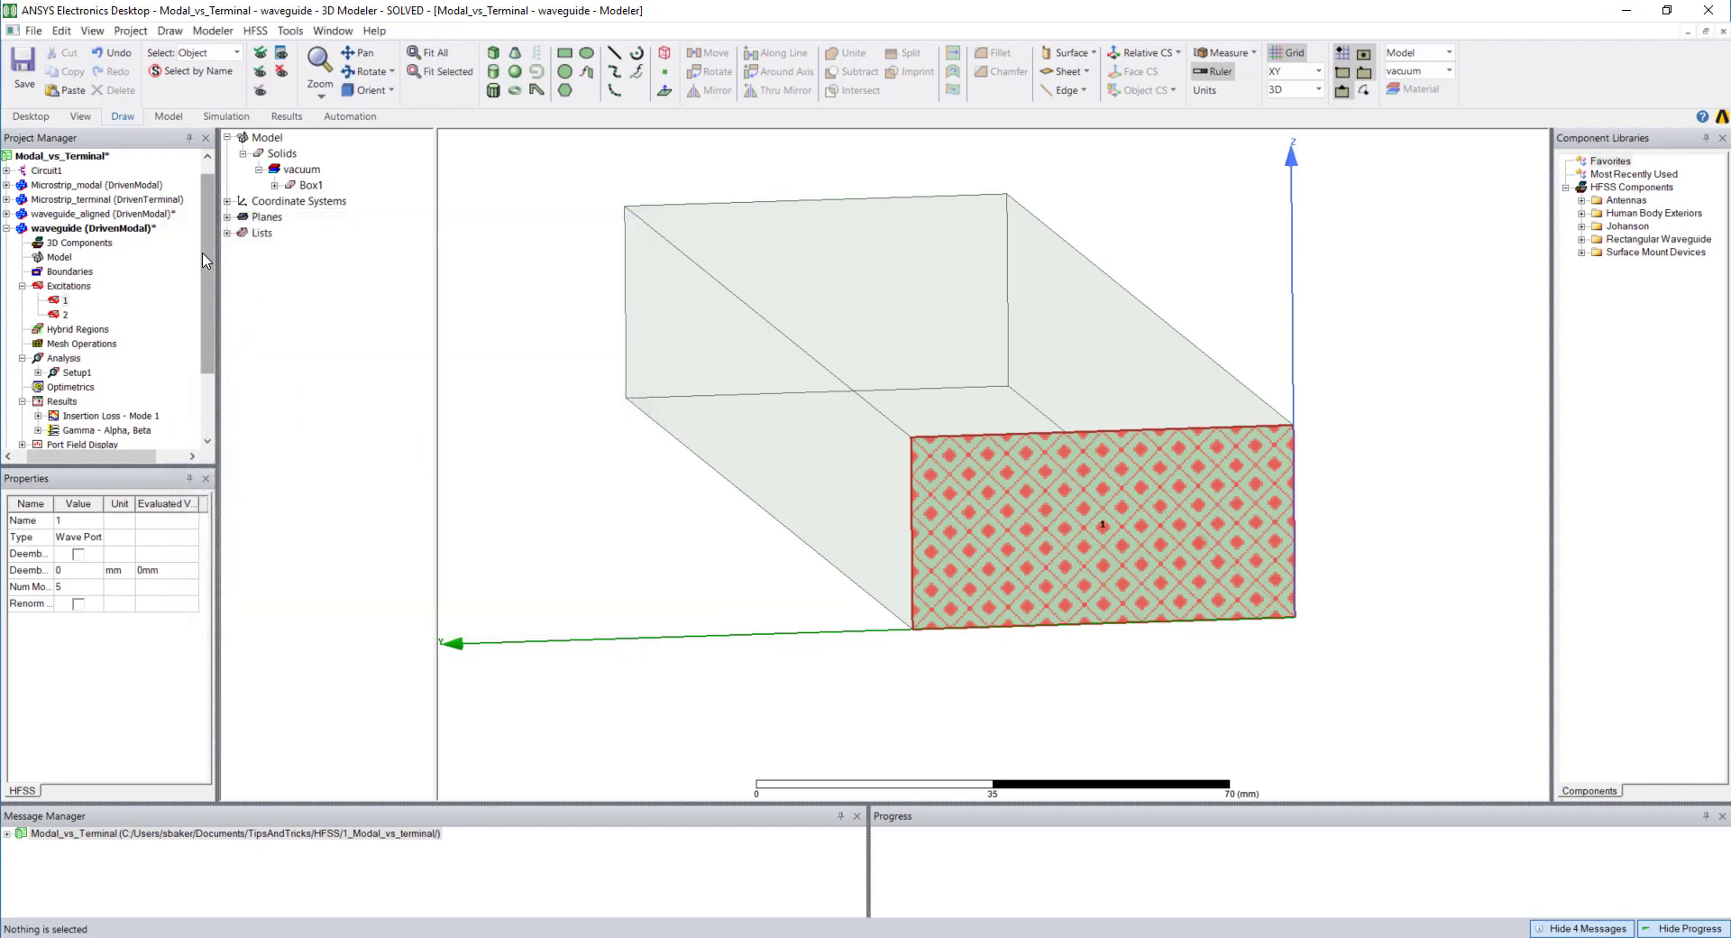
left_click_drag(207, 252, 208, 299)
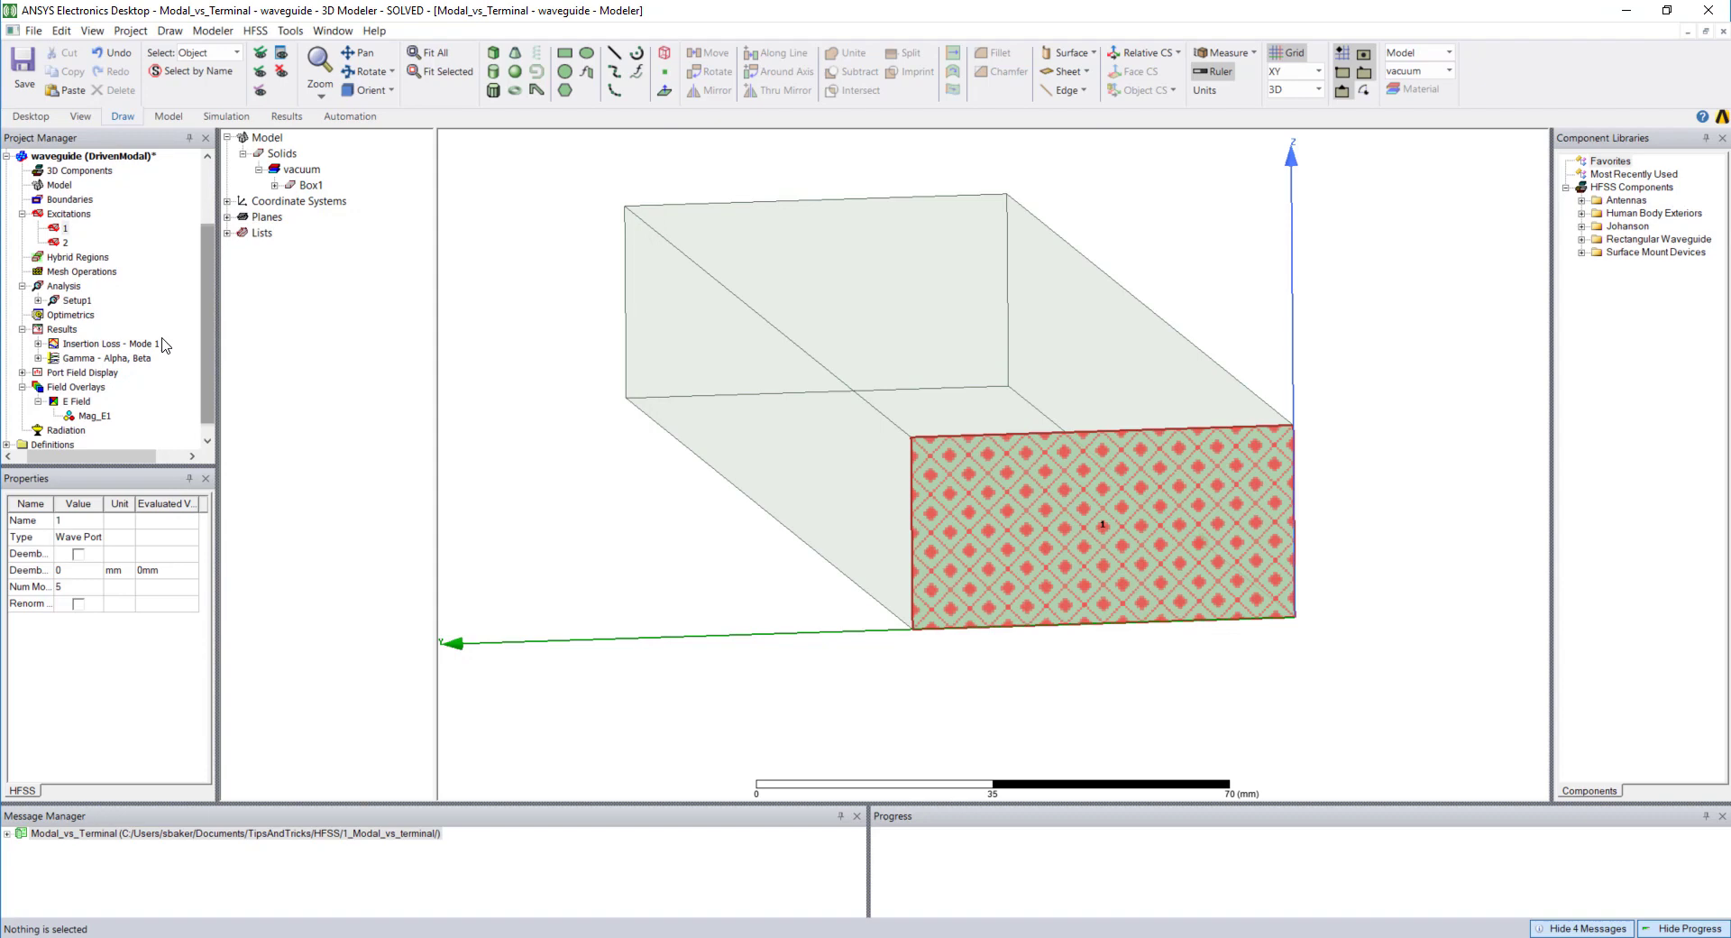
double_click(115, 348)
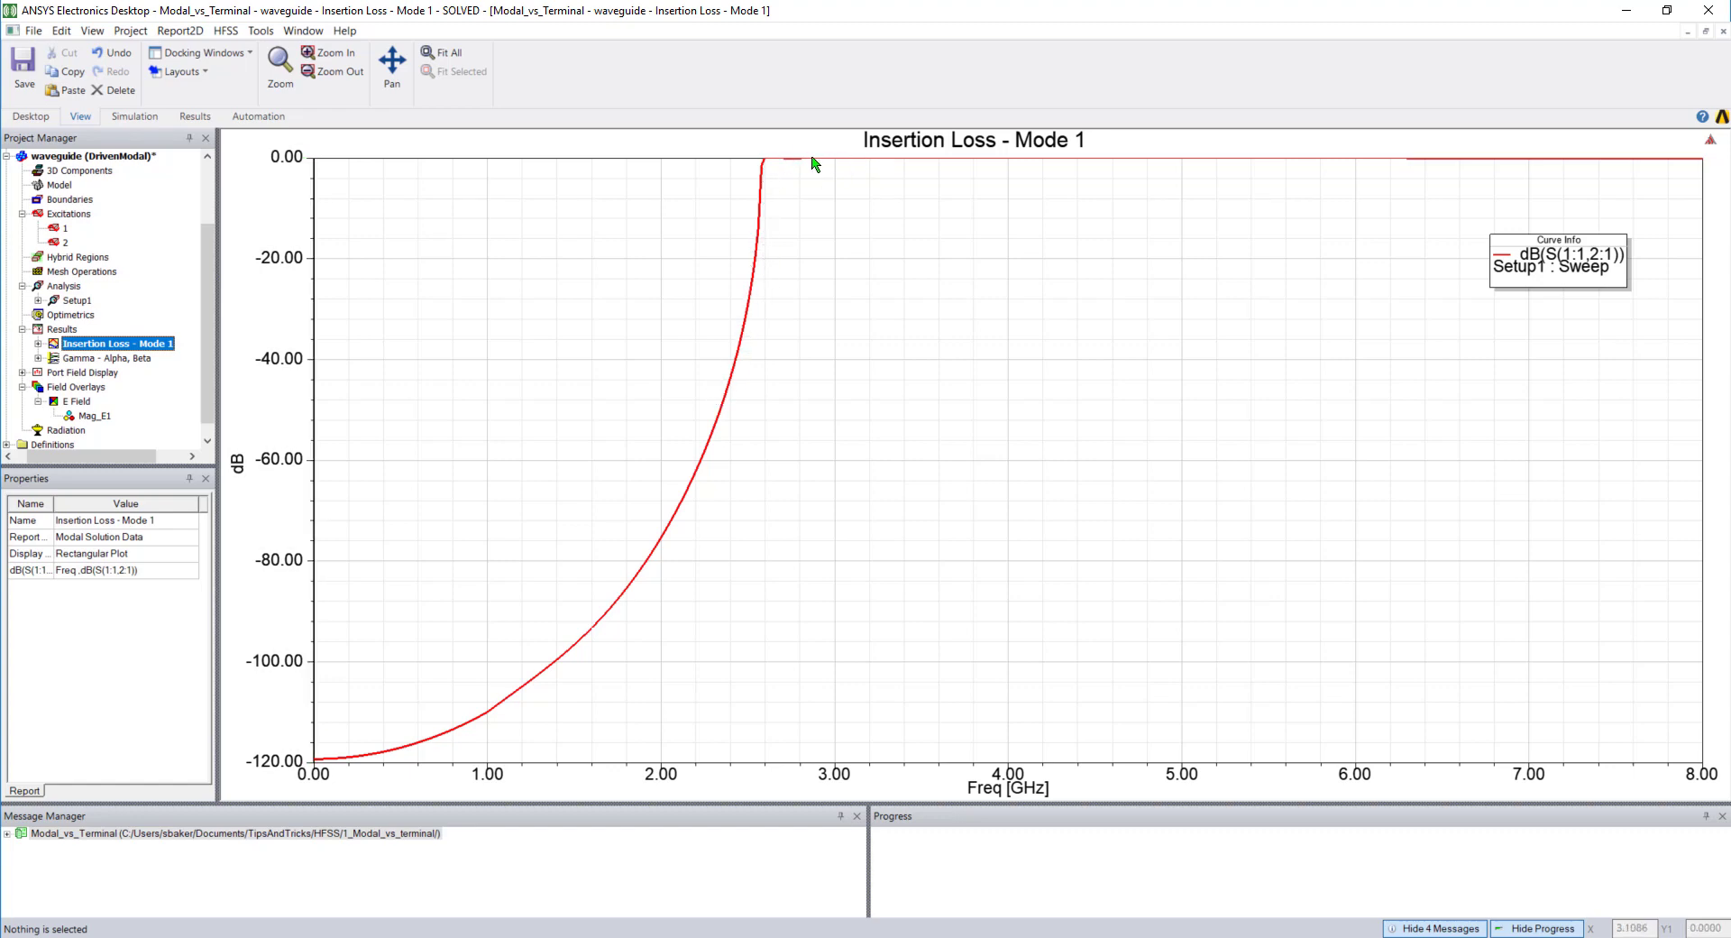
Open the Gamma - Alpha, Beta plot, where attenuation drops to zero near 2.6 GHz
double_click(120, 359)
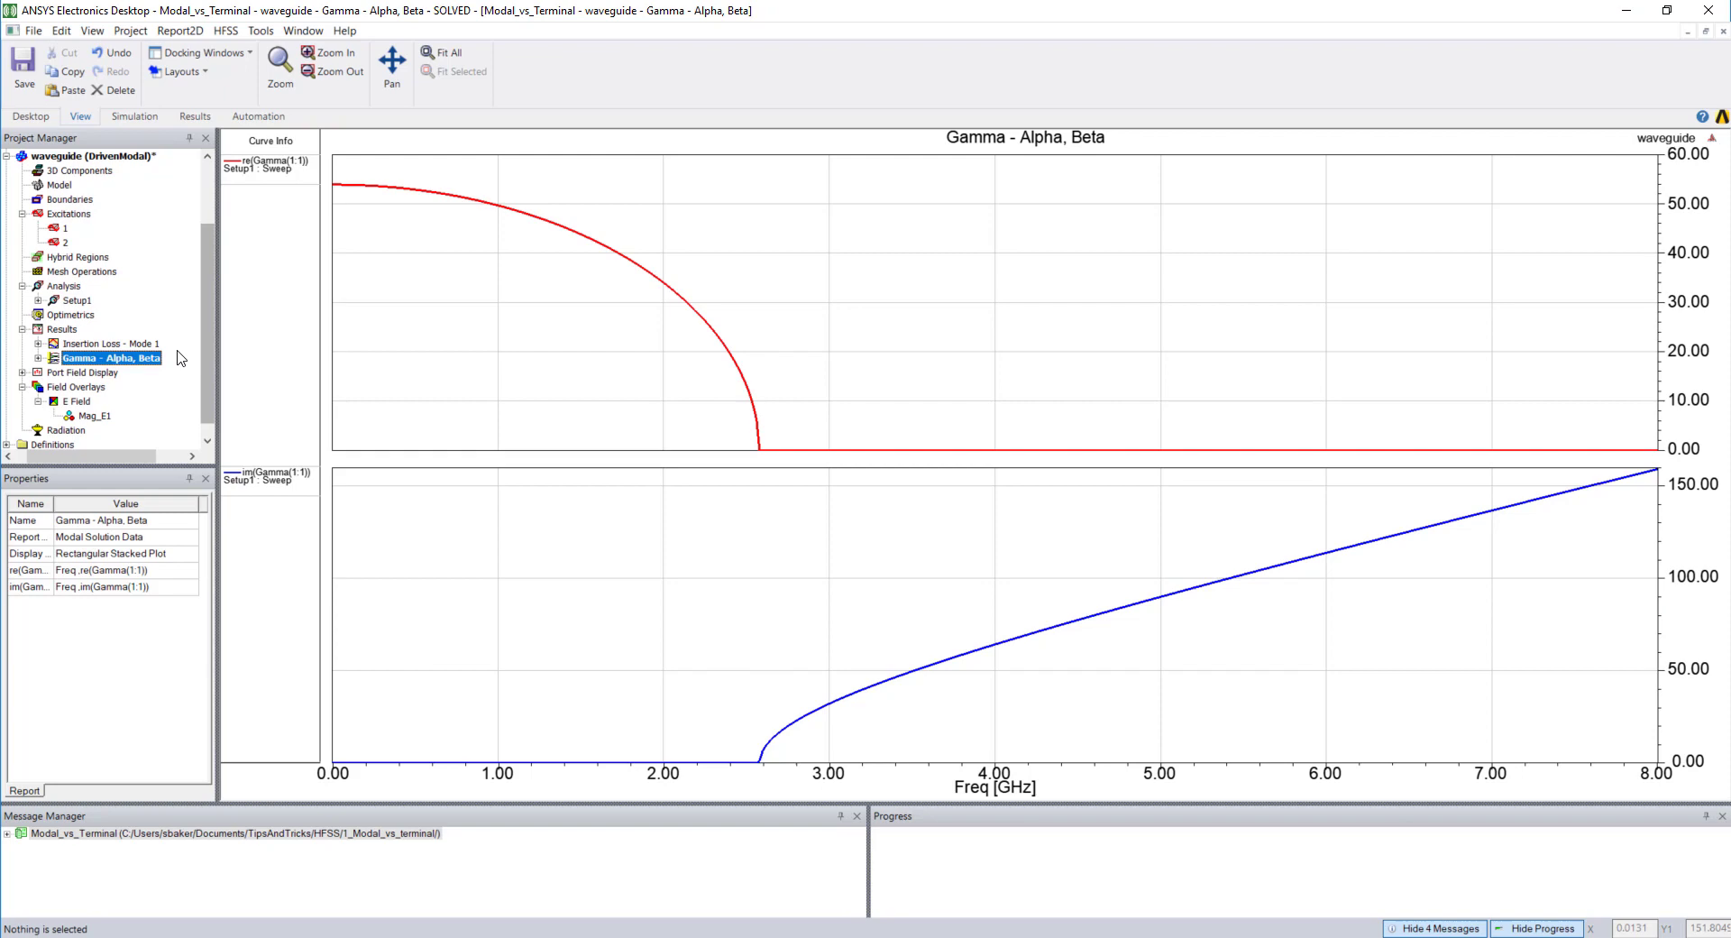
Create a rectangular plot of im(Gamma) for traces Gamma(1:1) through Gamma(1:5)
right_click(59, 330)
mouse_move(90, 358)
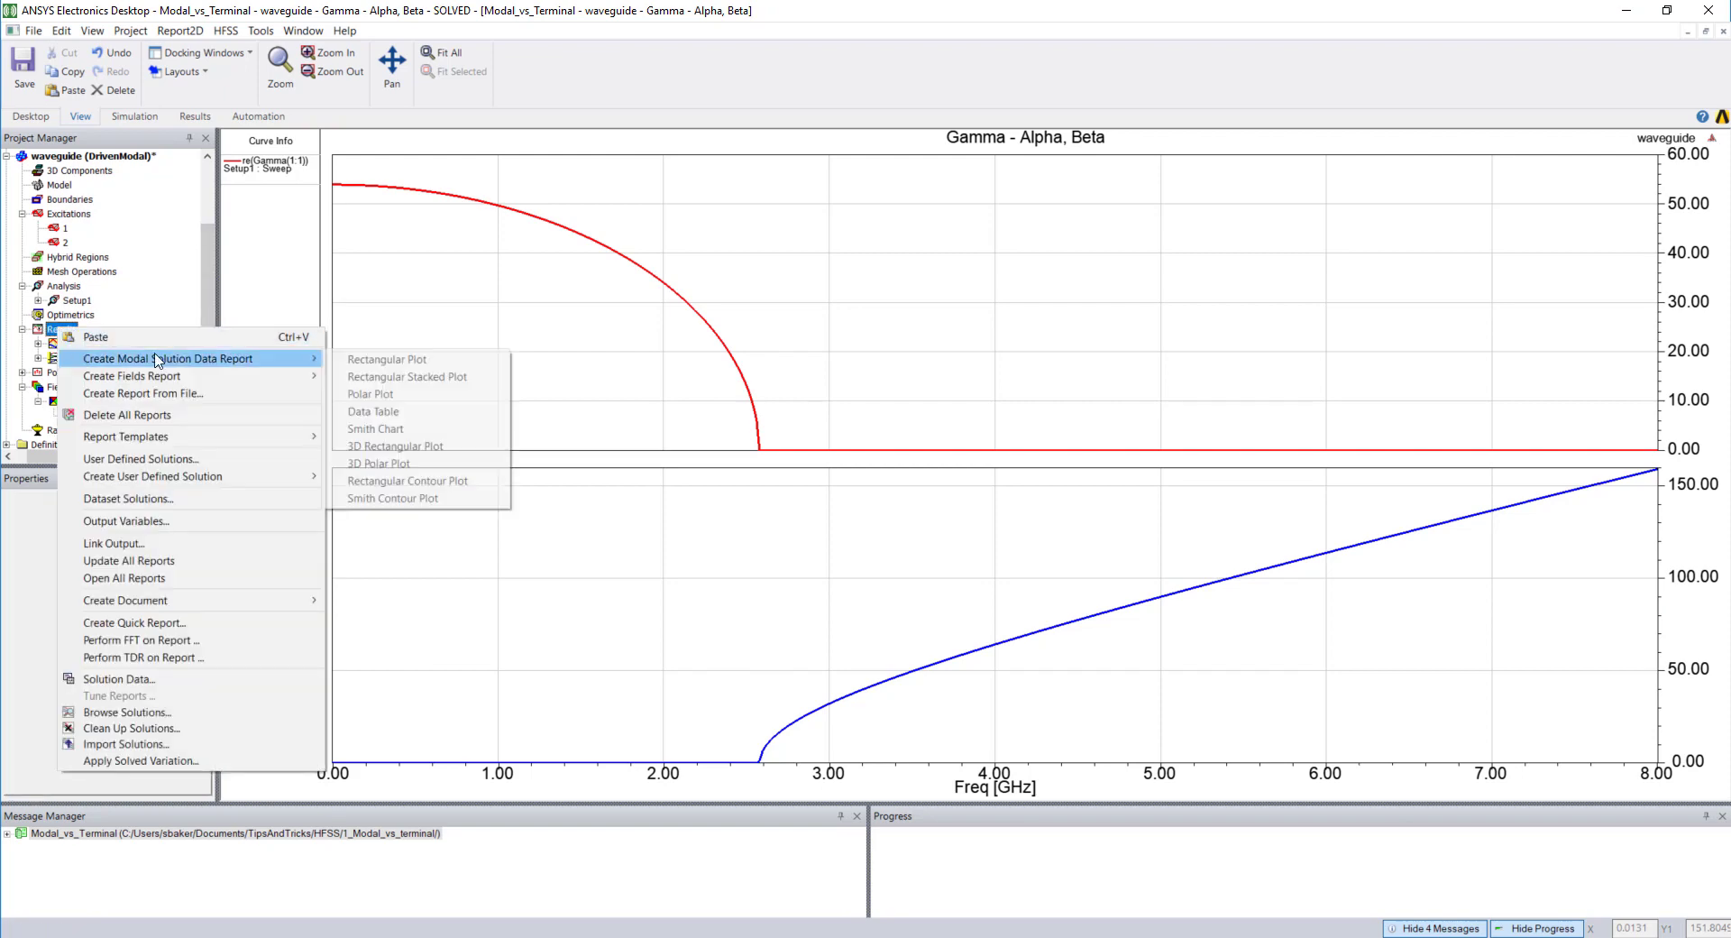
left_click(369, 360)
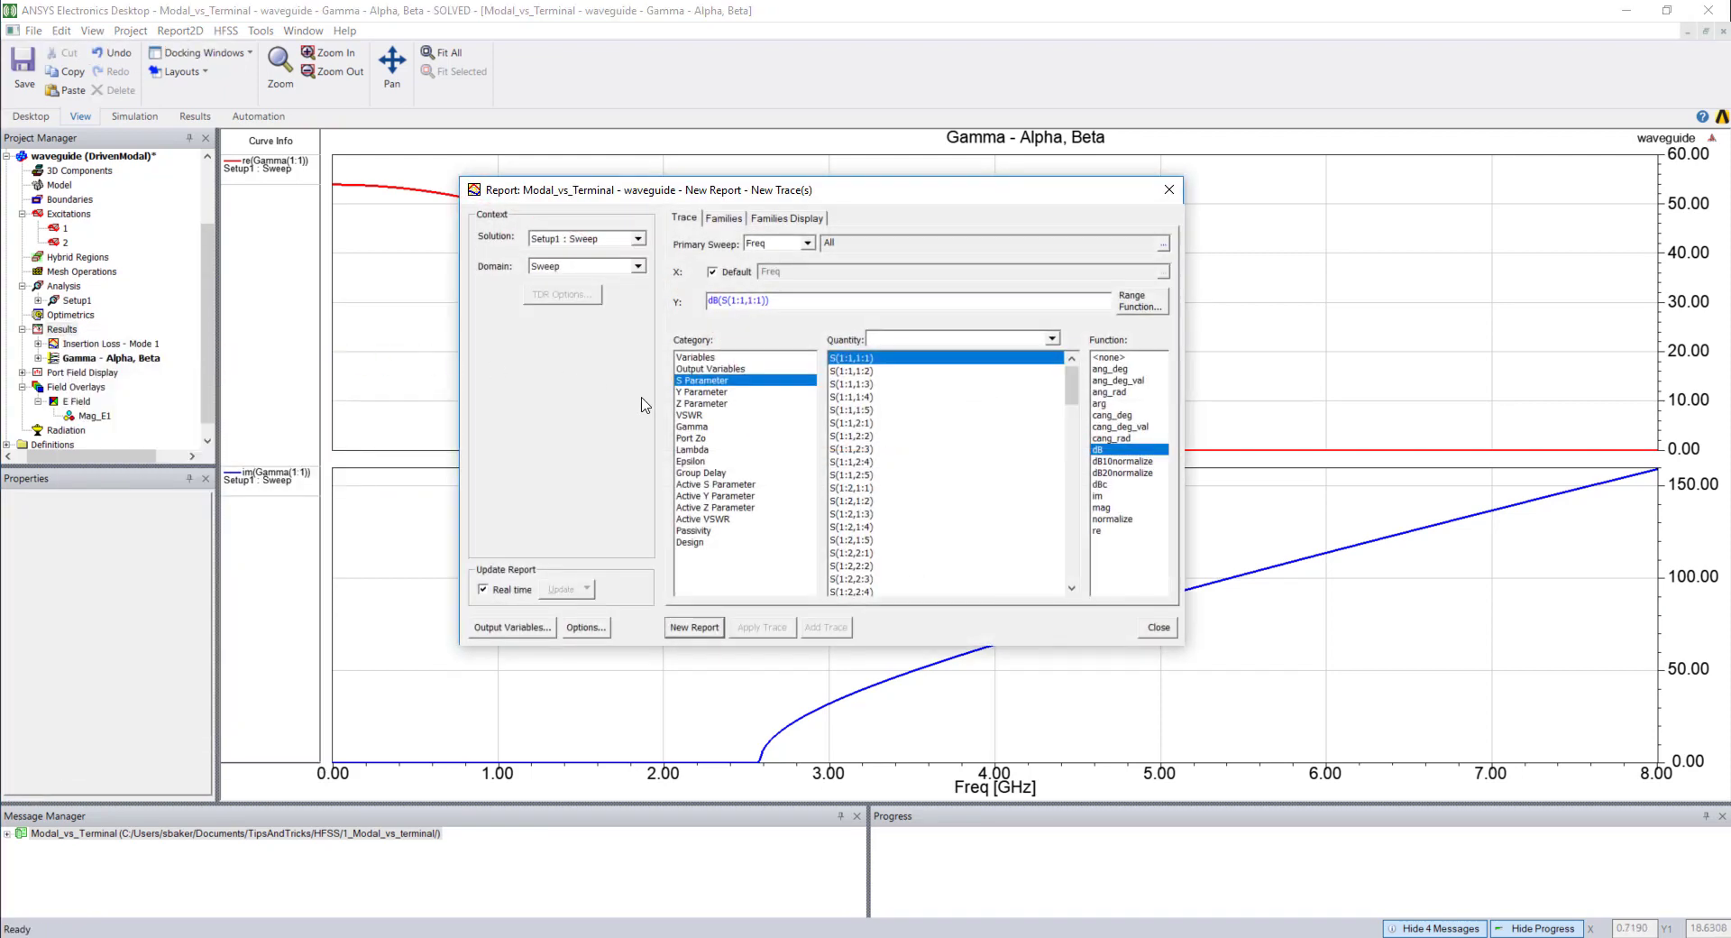
left_click(698, 426)
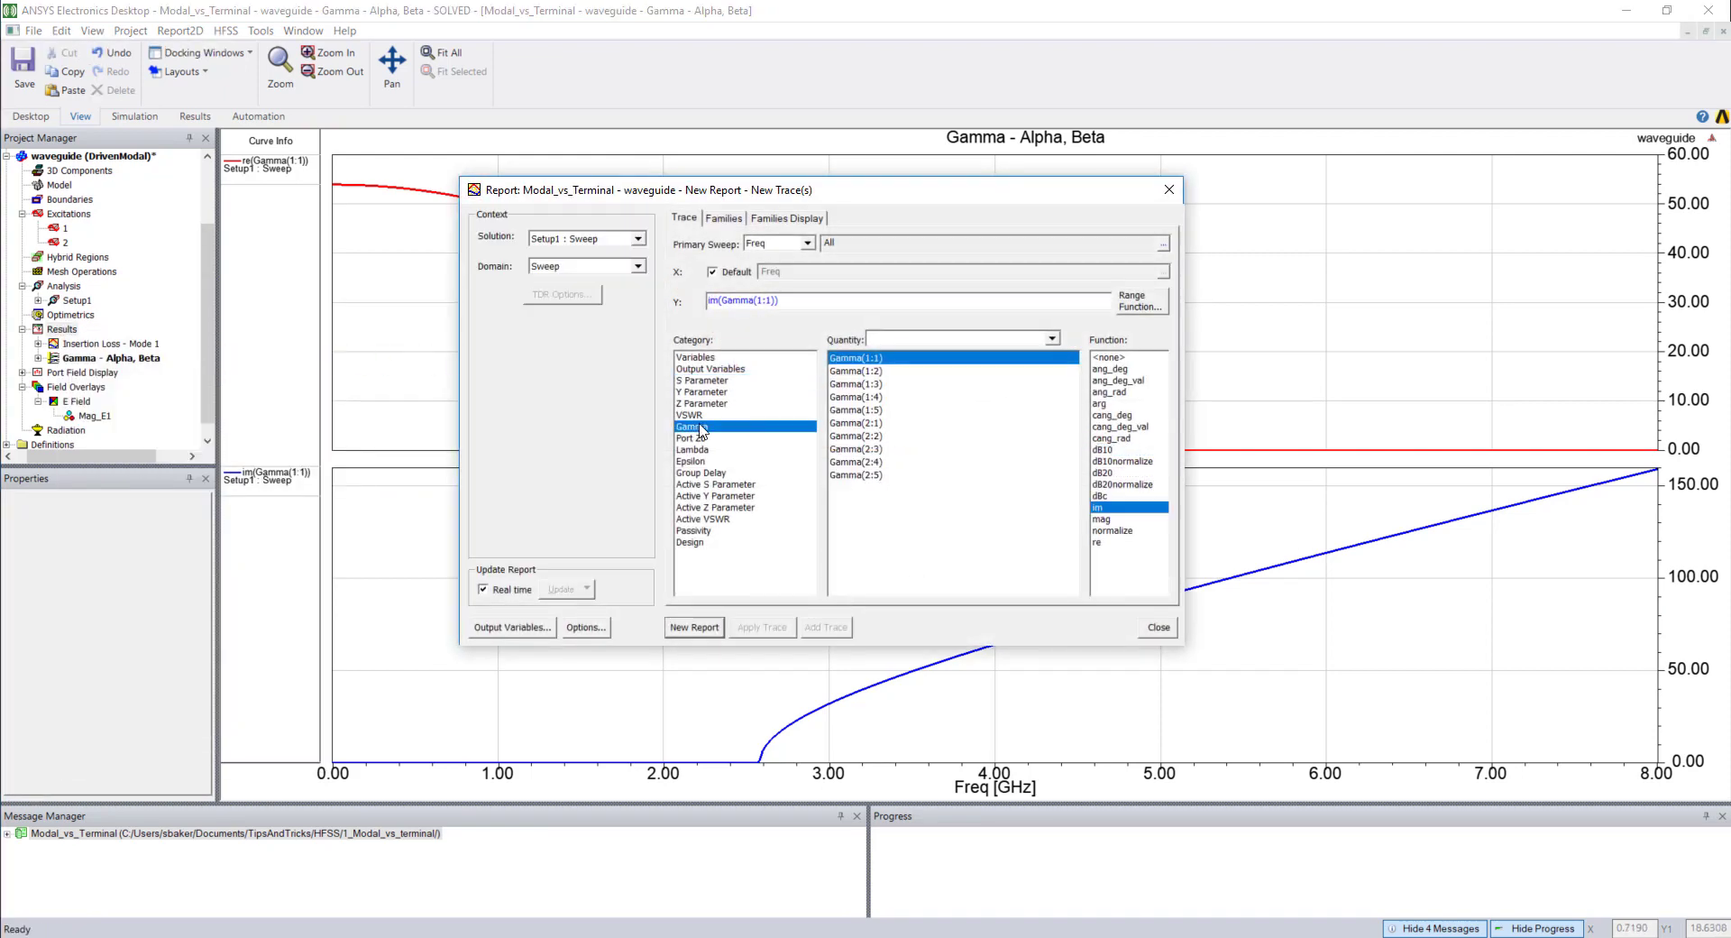
left_click(865, 411, "shift")
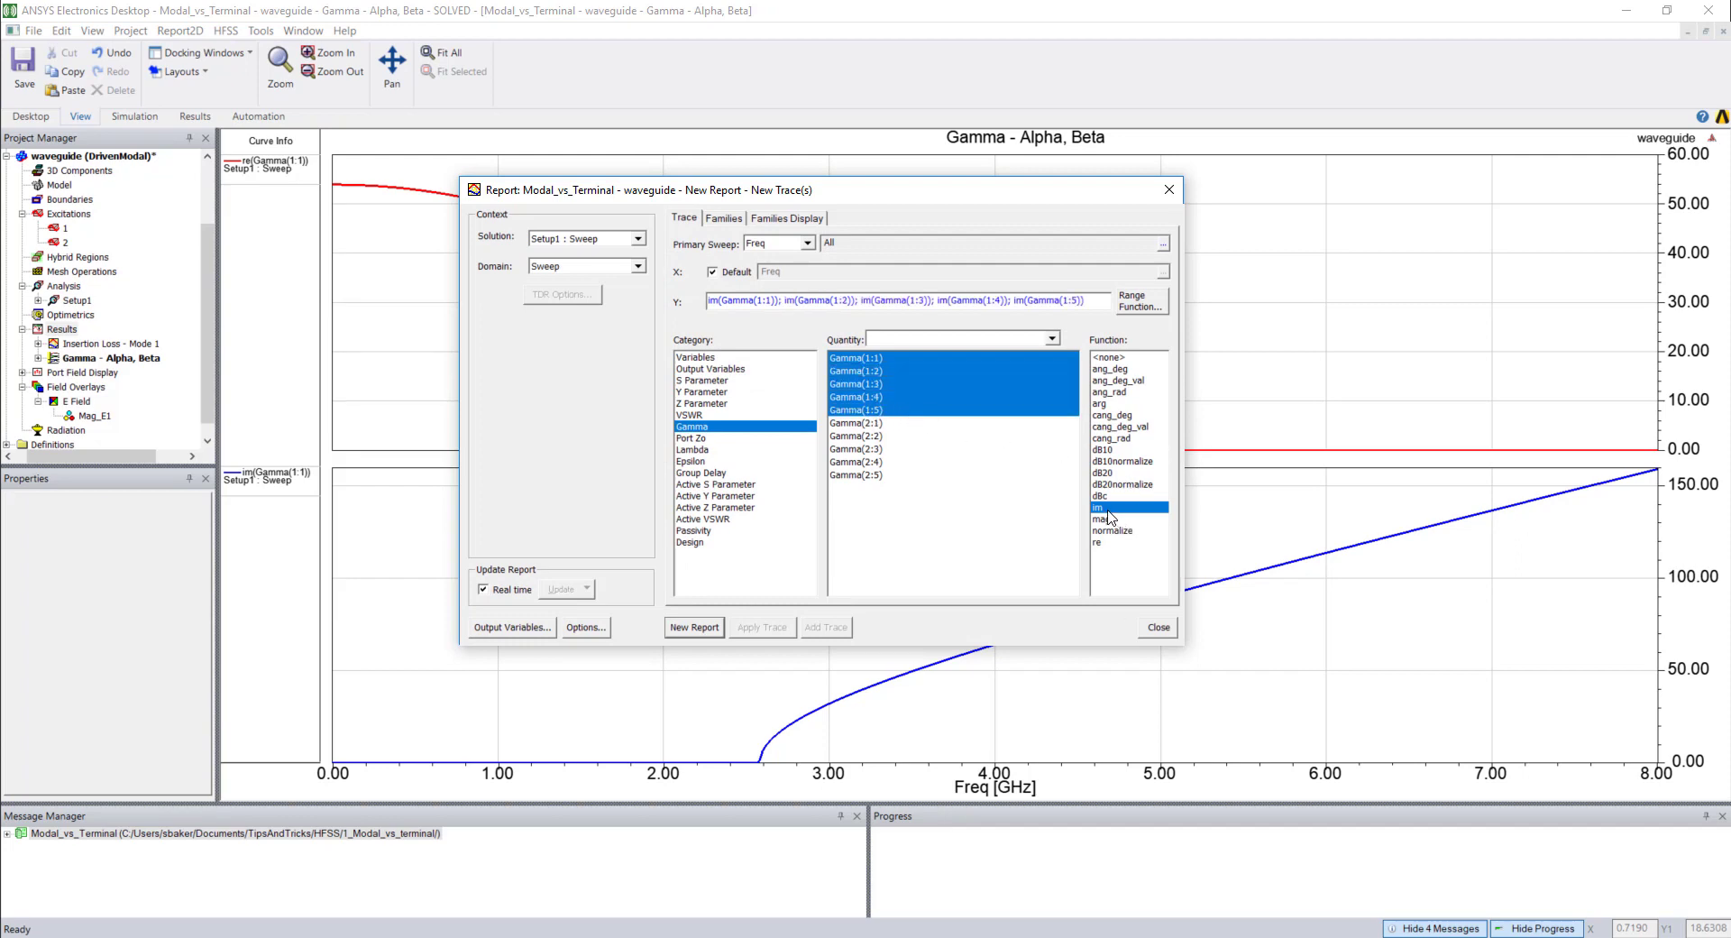
left_click(710, 629)
left_click(1154, 630)
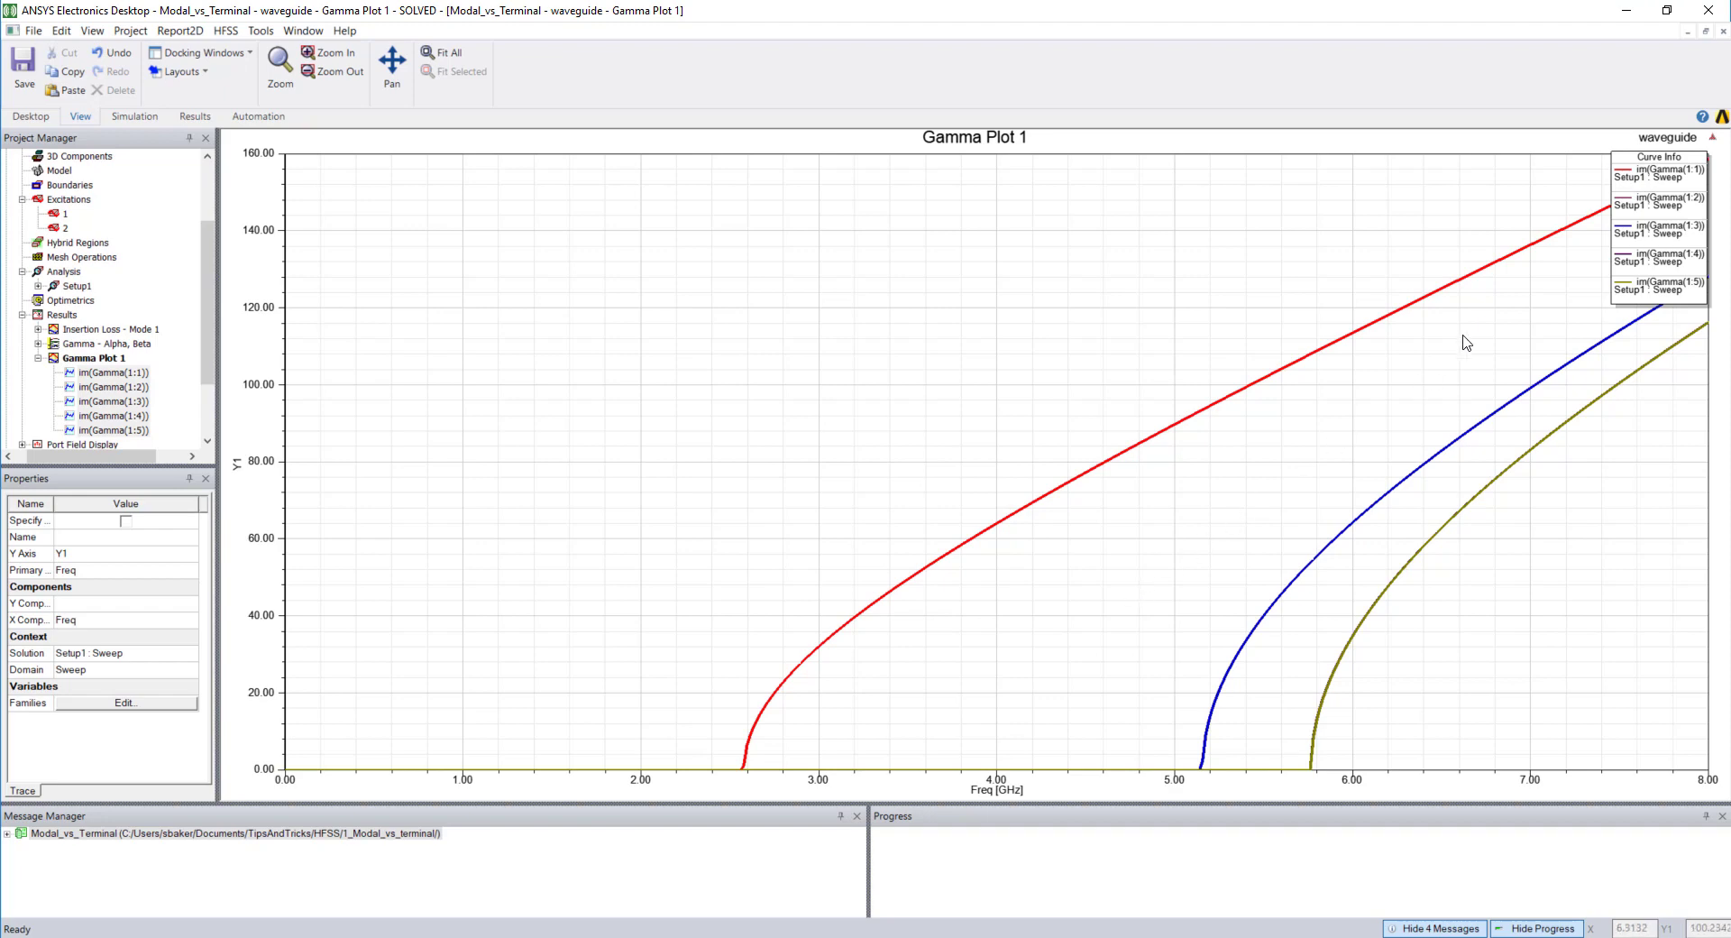
left_click(1573, 227)
left_click(1662, 176)
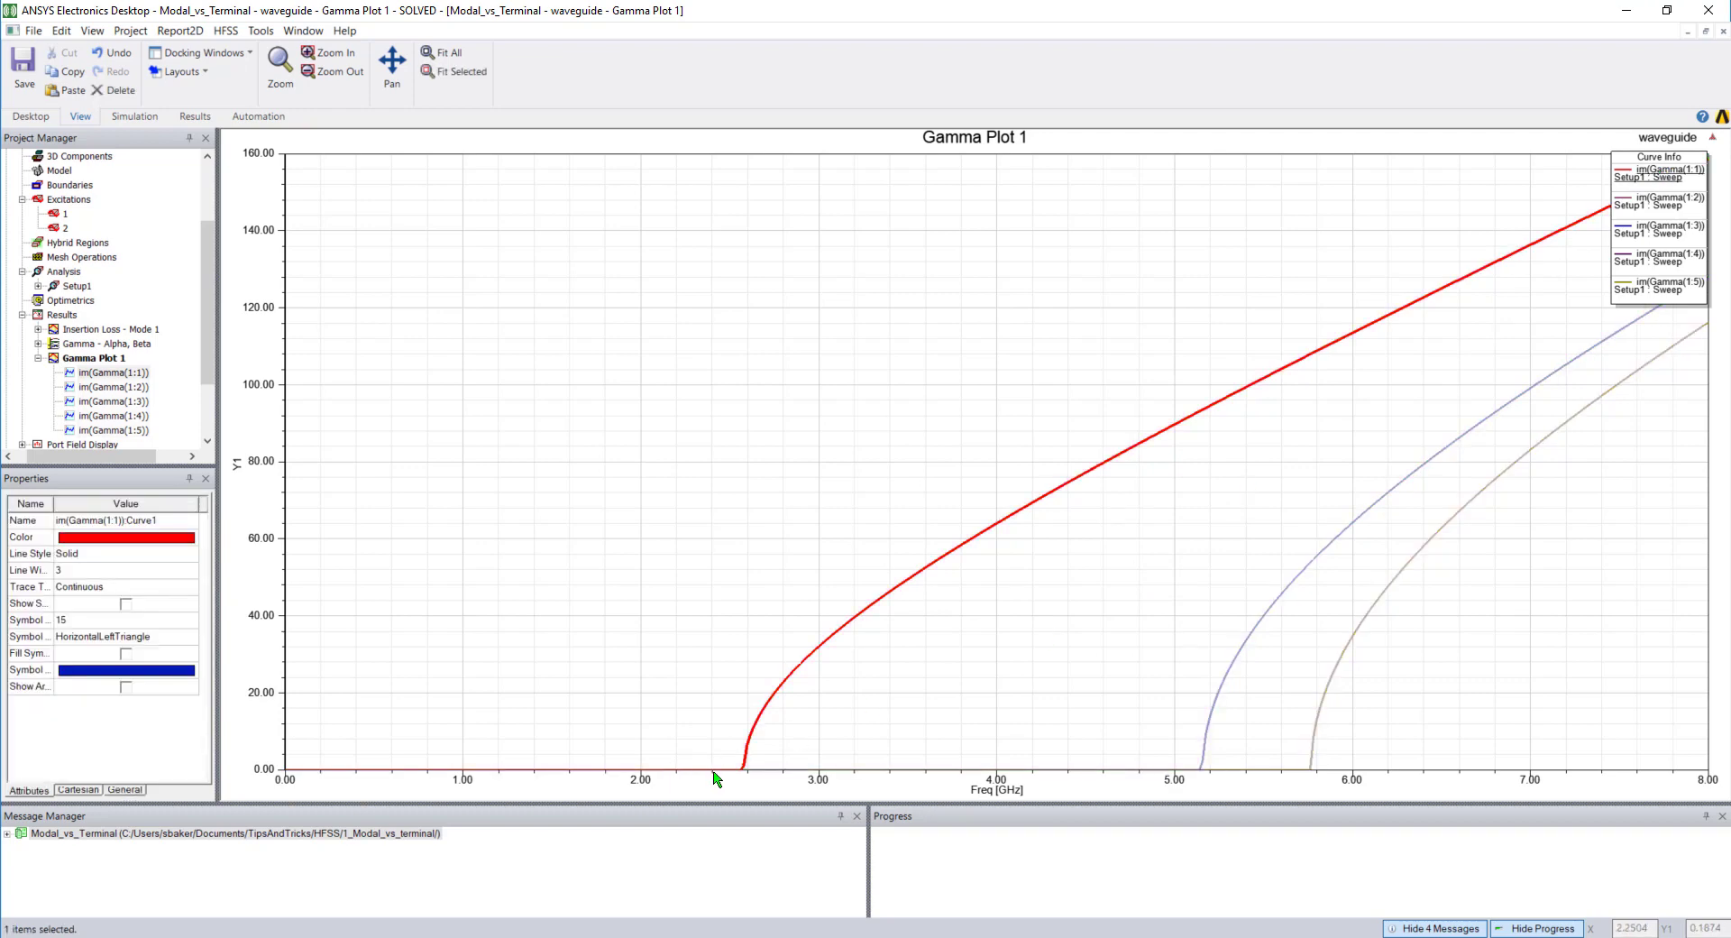
left_click(1664, 203)
left_click(1668, 230)
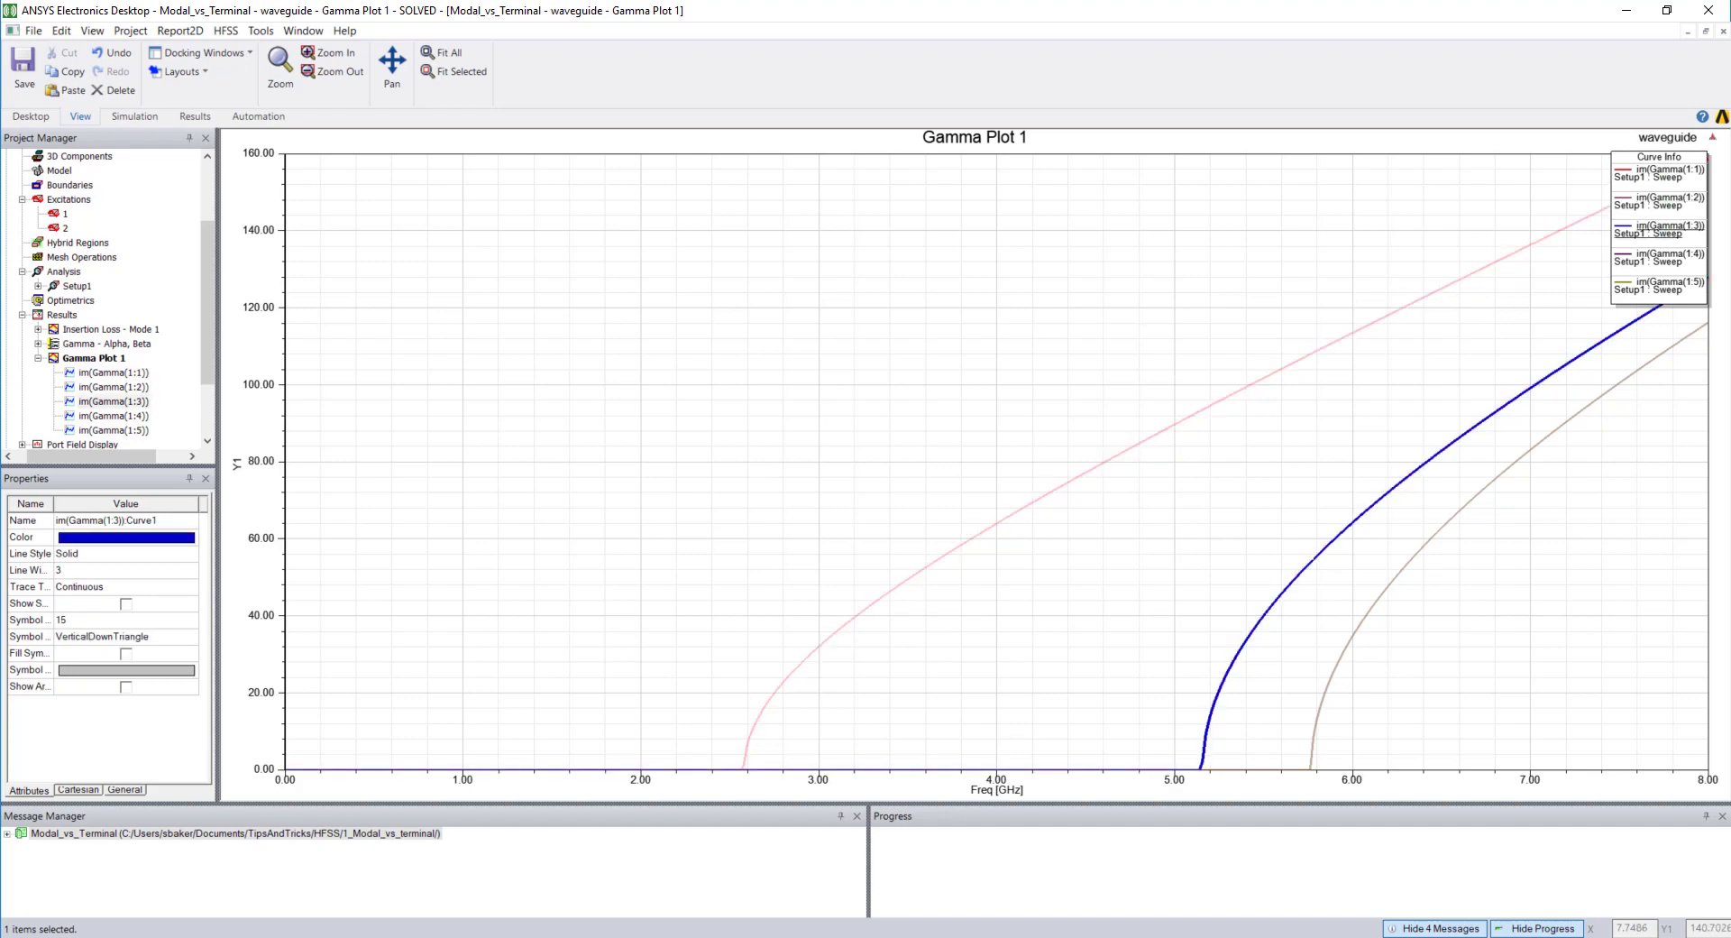
left_click(1668, 259)
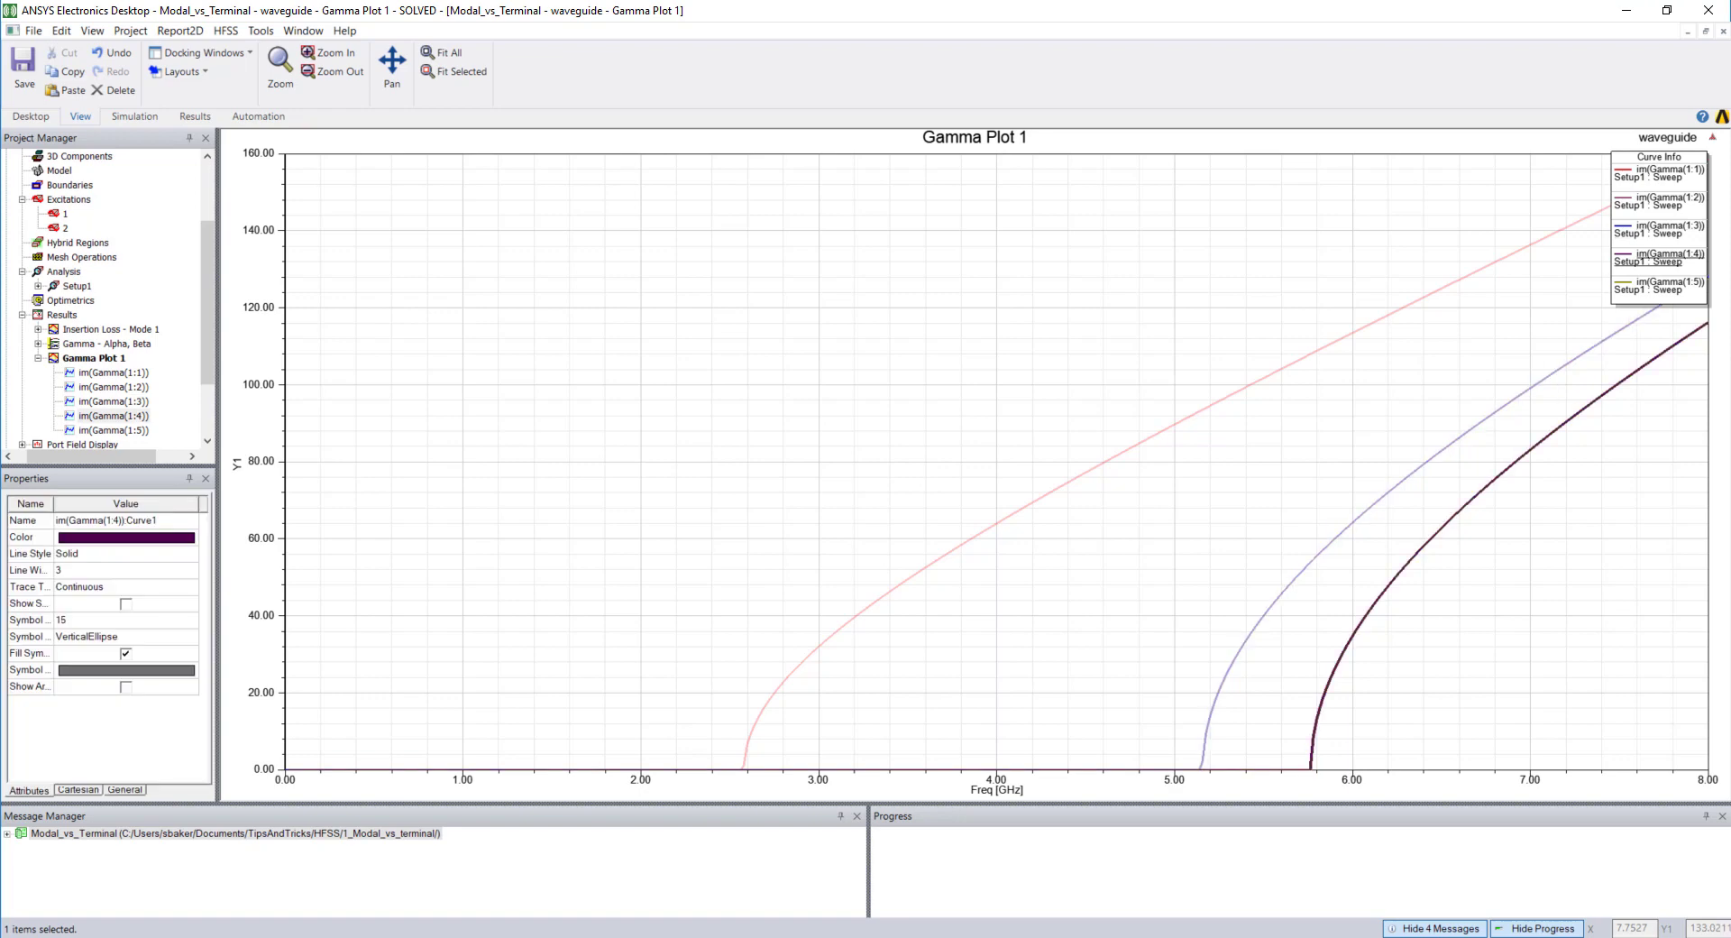
left_click(1668, 288)
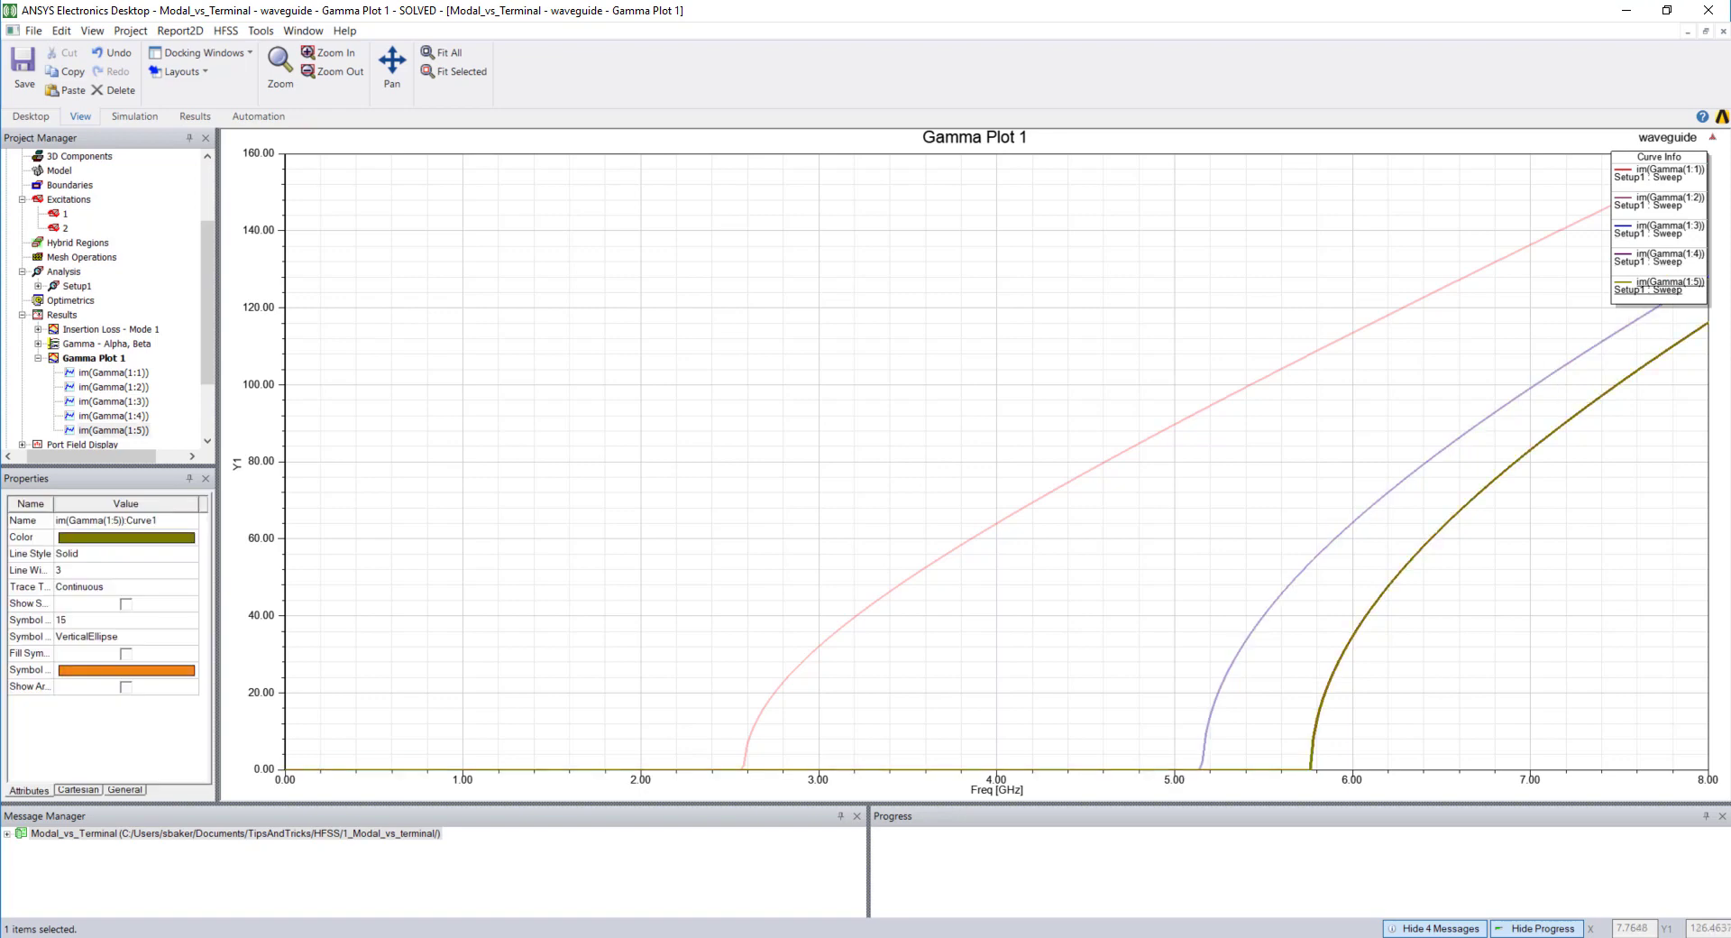
left_click(692, 412)
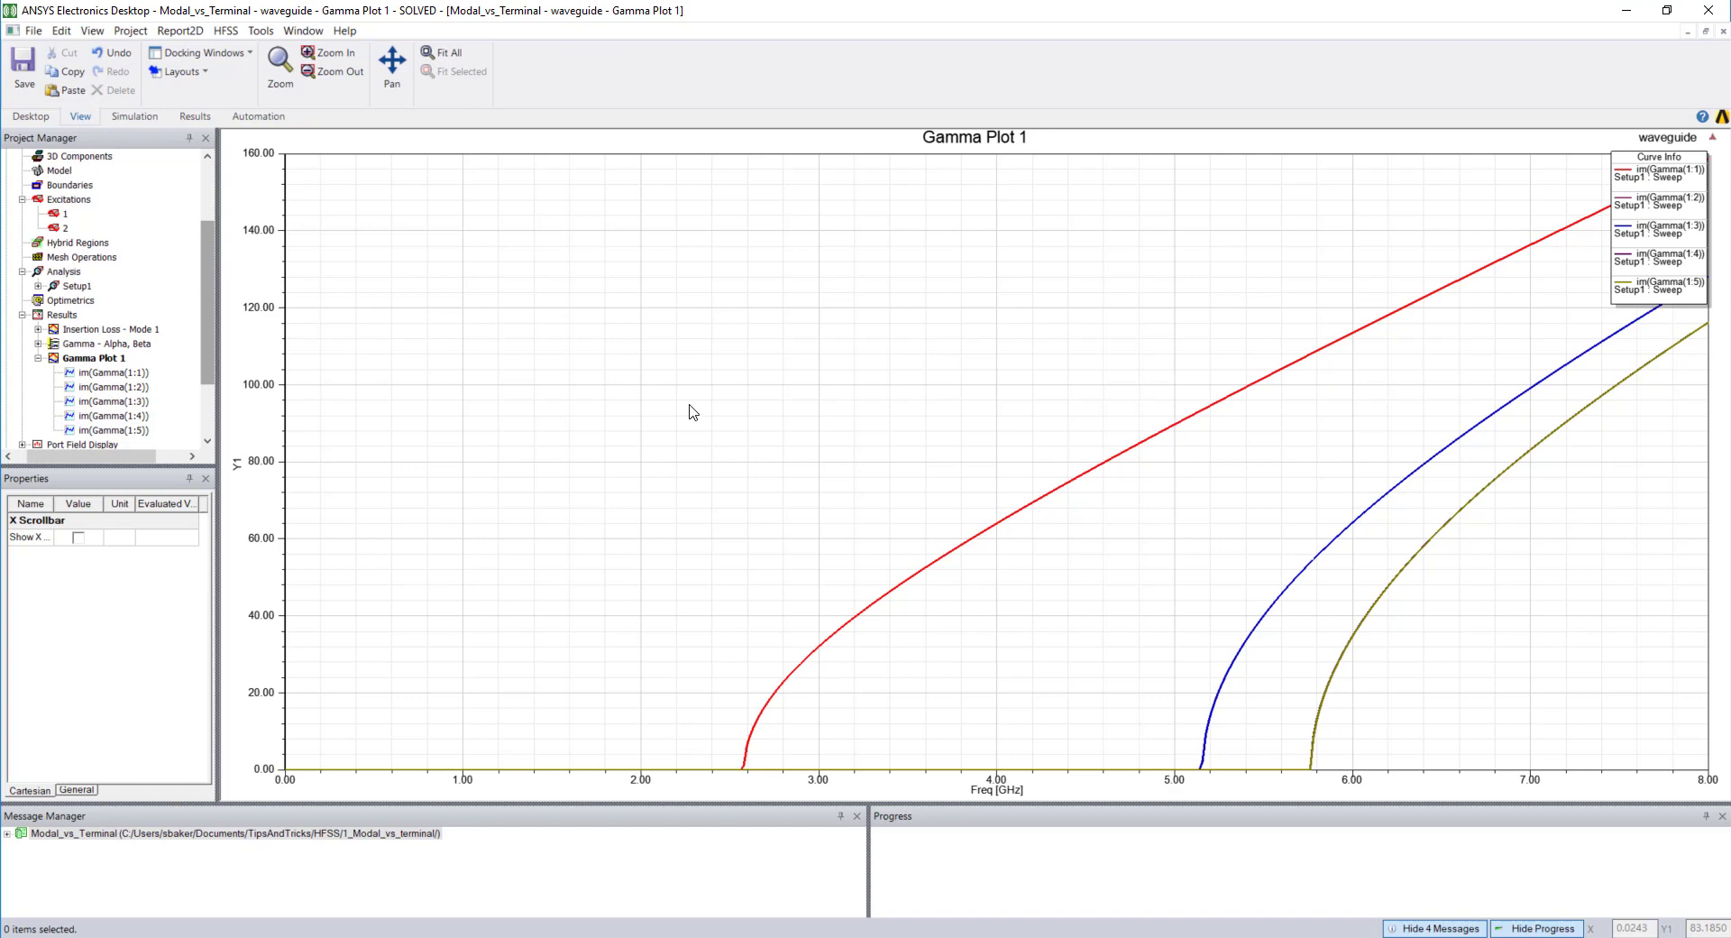
Return to the waveguide design and show port 1's Mode 1 field, zoomed onto the port face
scroll(203, 305, "up", 1)
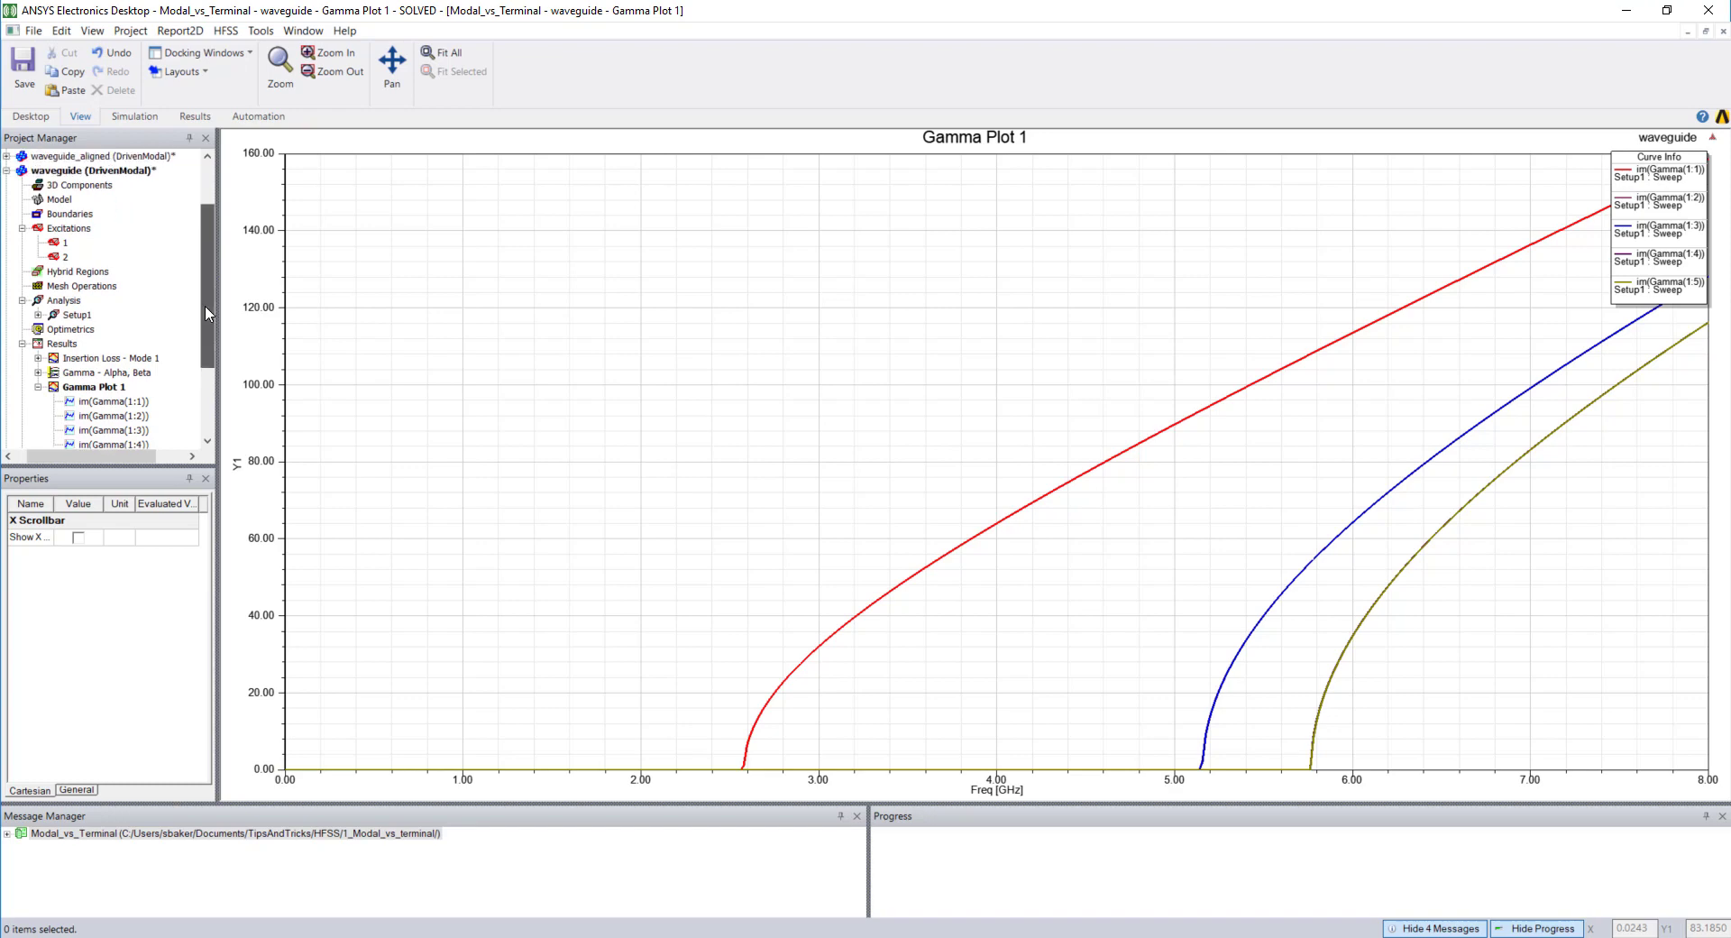
double_click(126, 186)
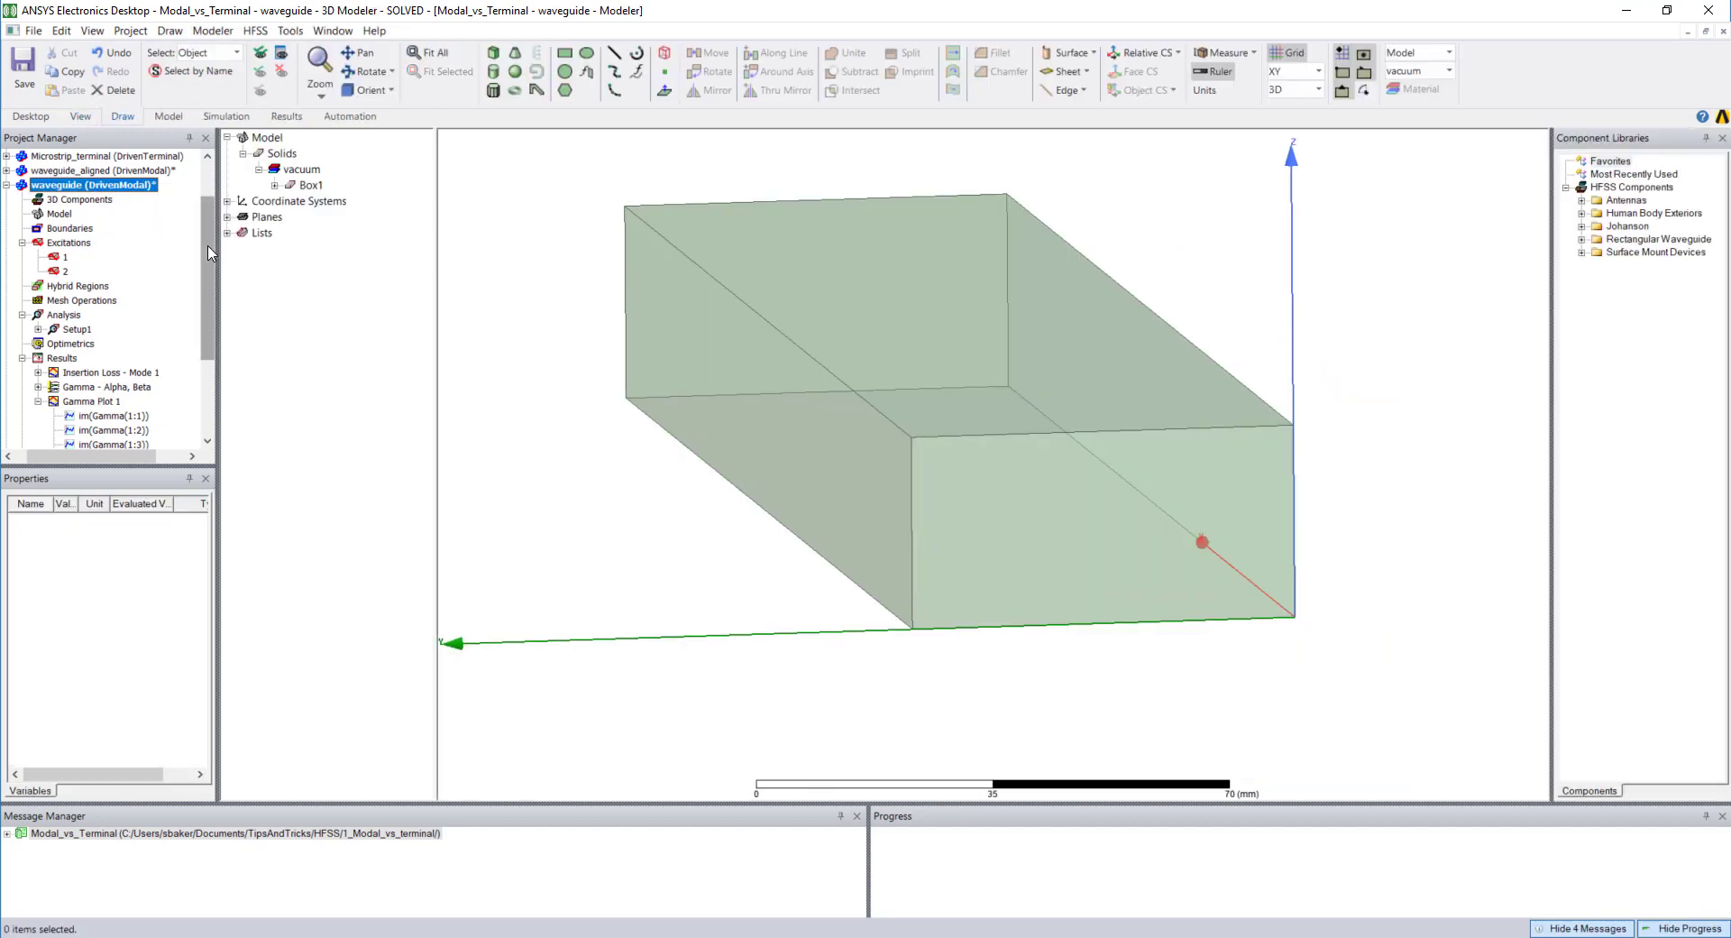
scroll(208, 300, "down", 3)
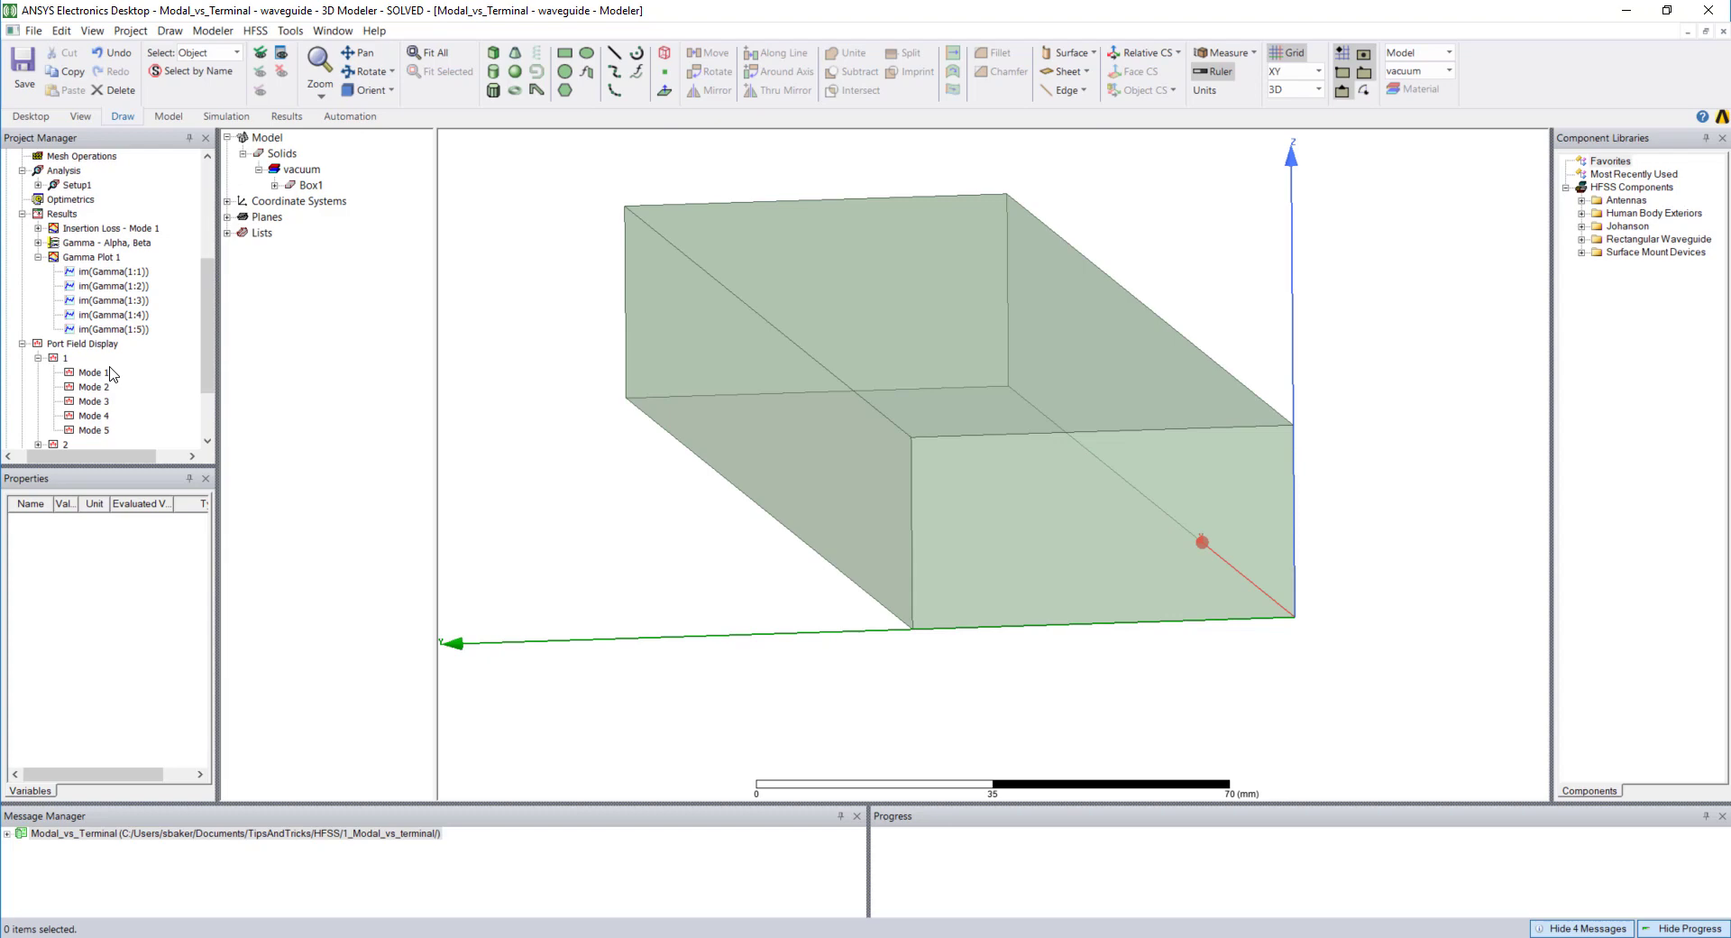
left_click(96, 377)
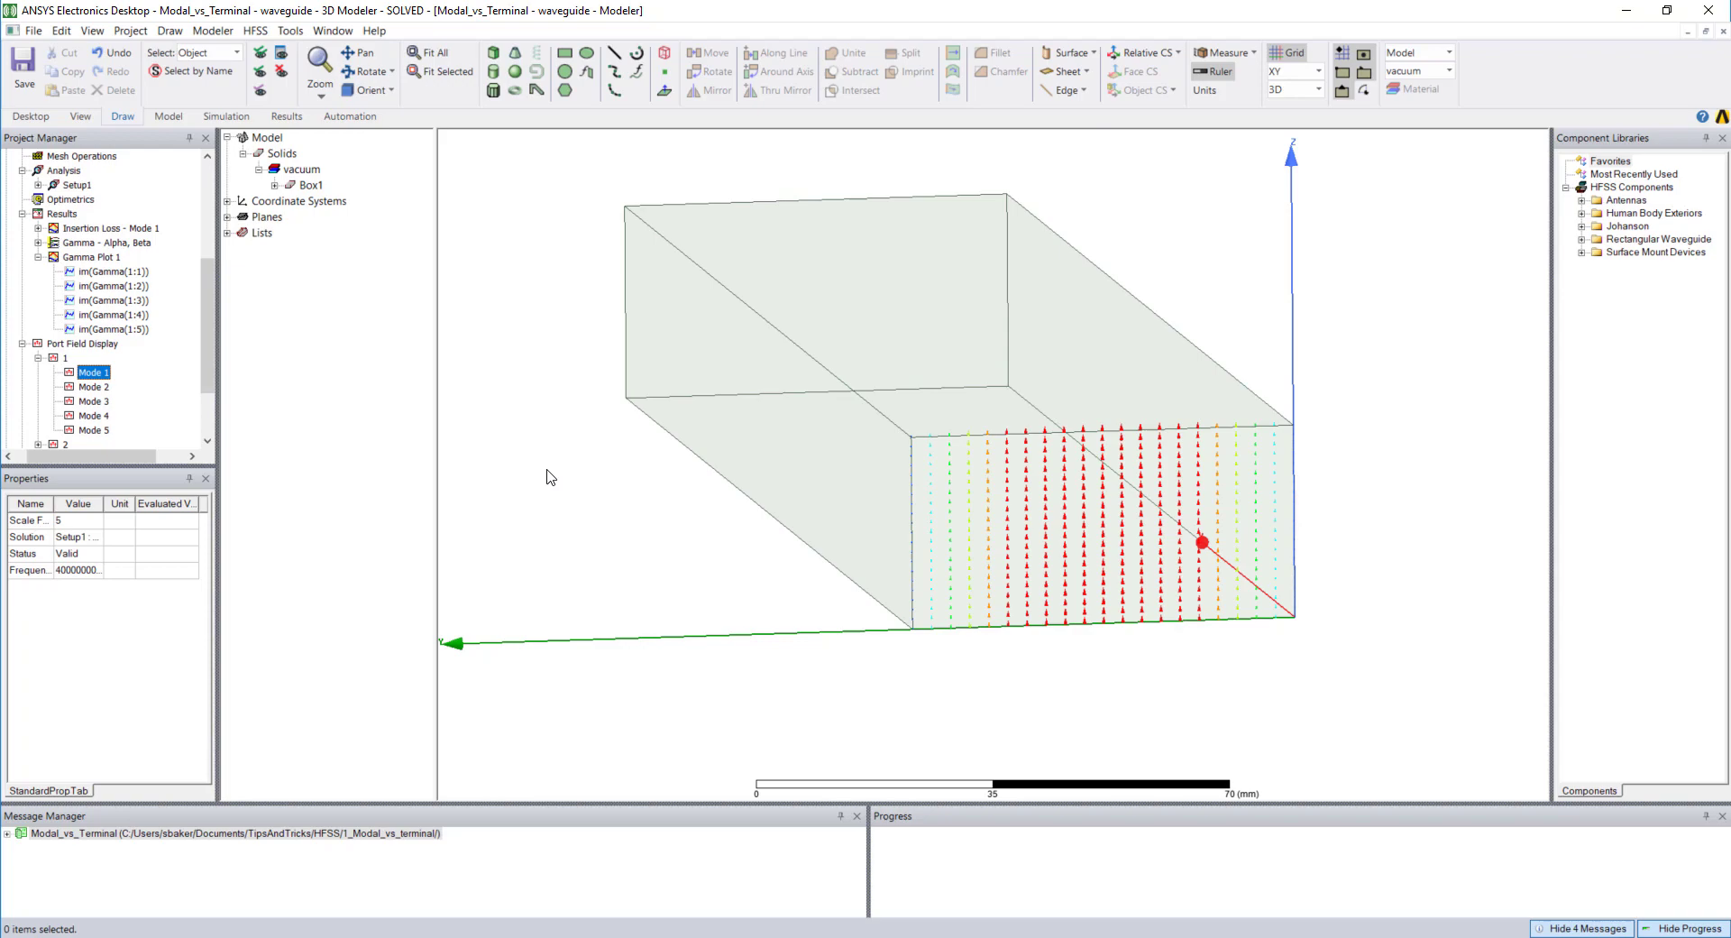
left_click_drag(854, 592, 809, 553, "shift")
scroll(807, 518, "up", 3)
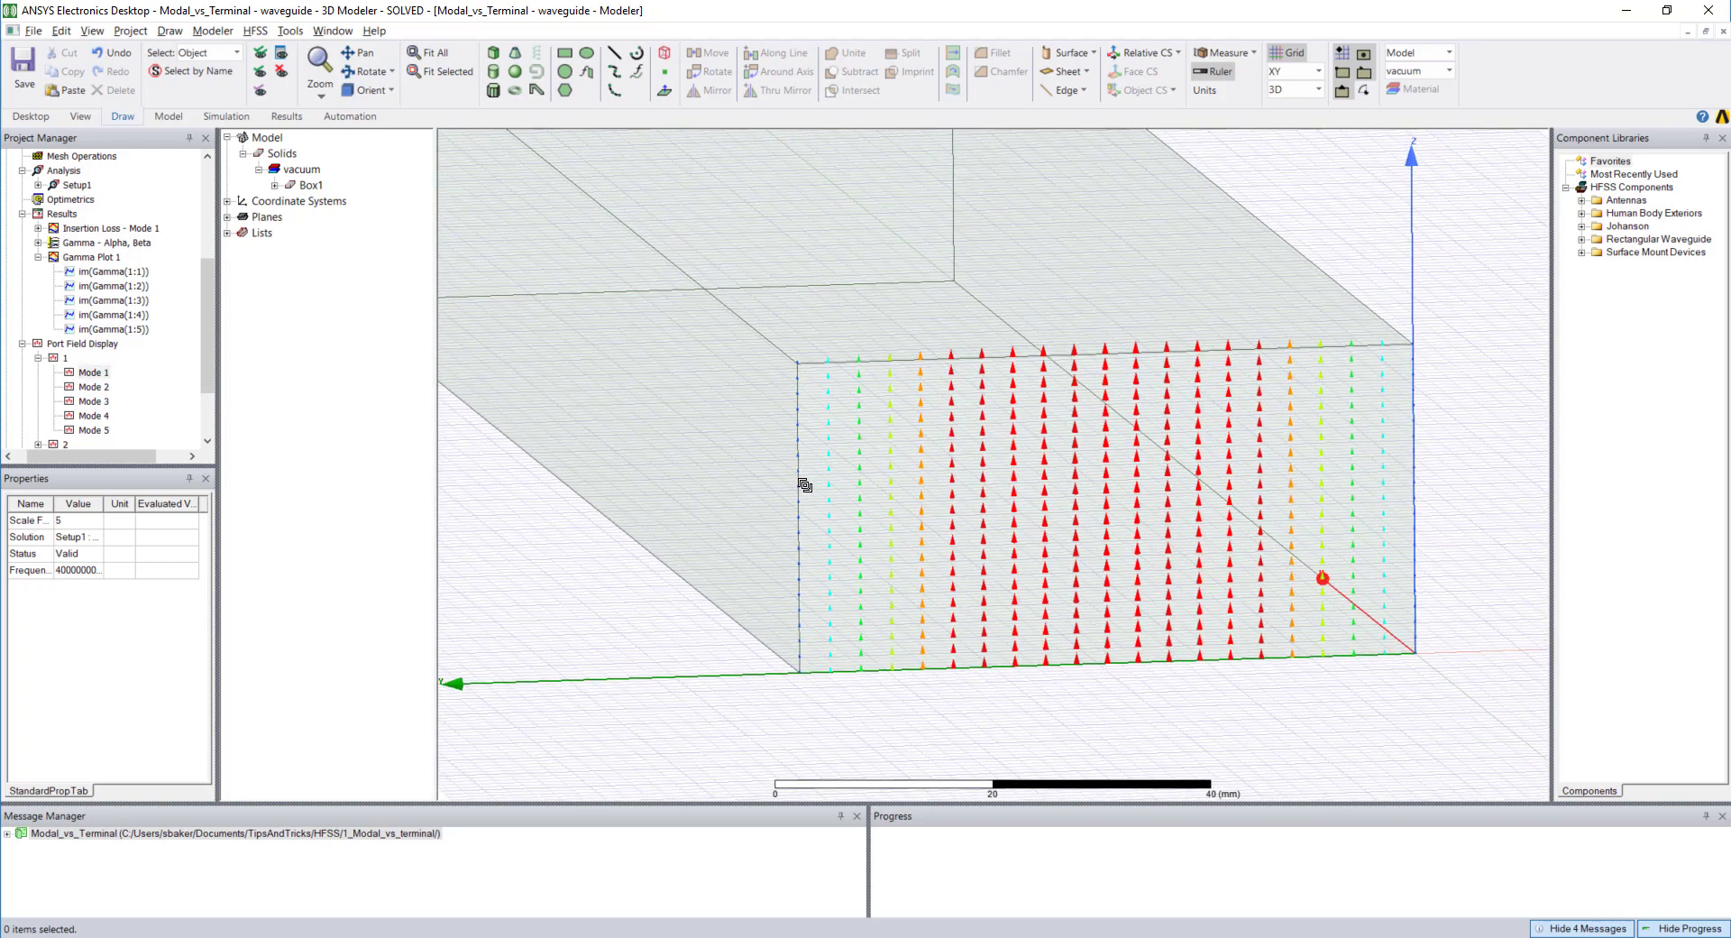
left_click_drag(805, 483, 737, 475, "shift")
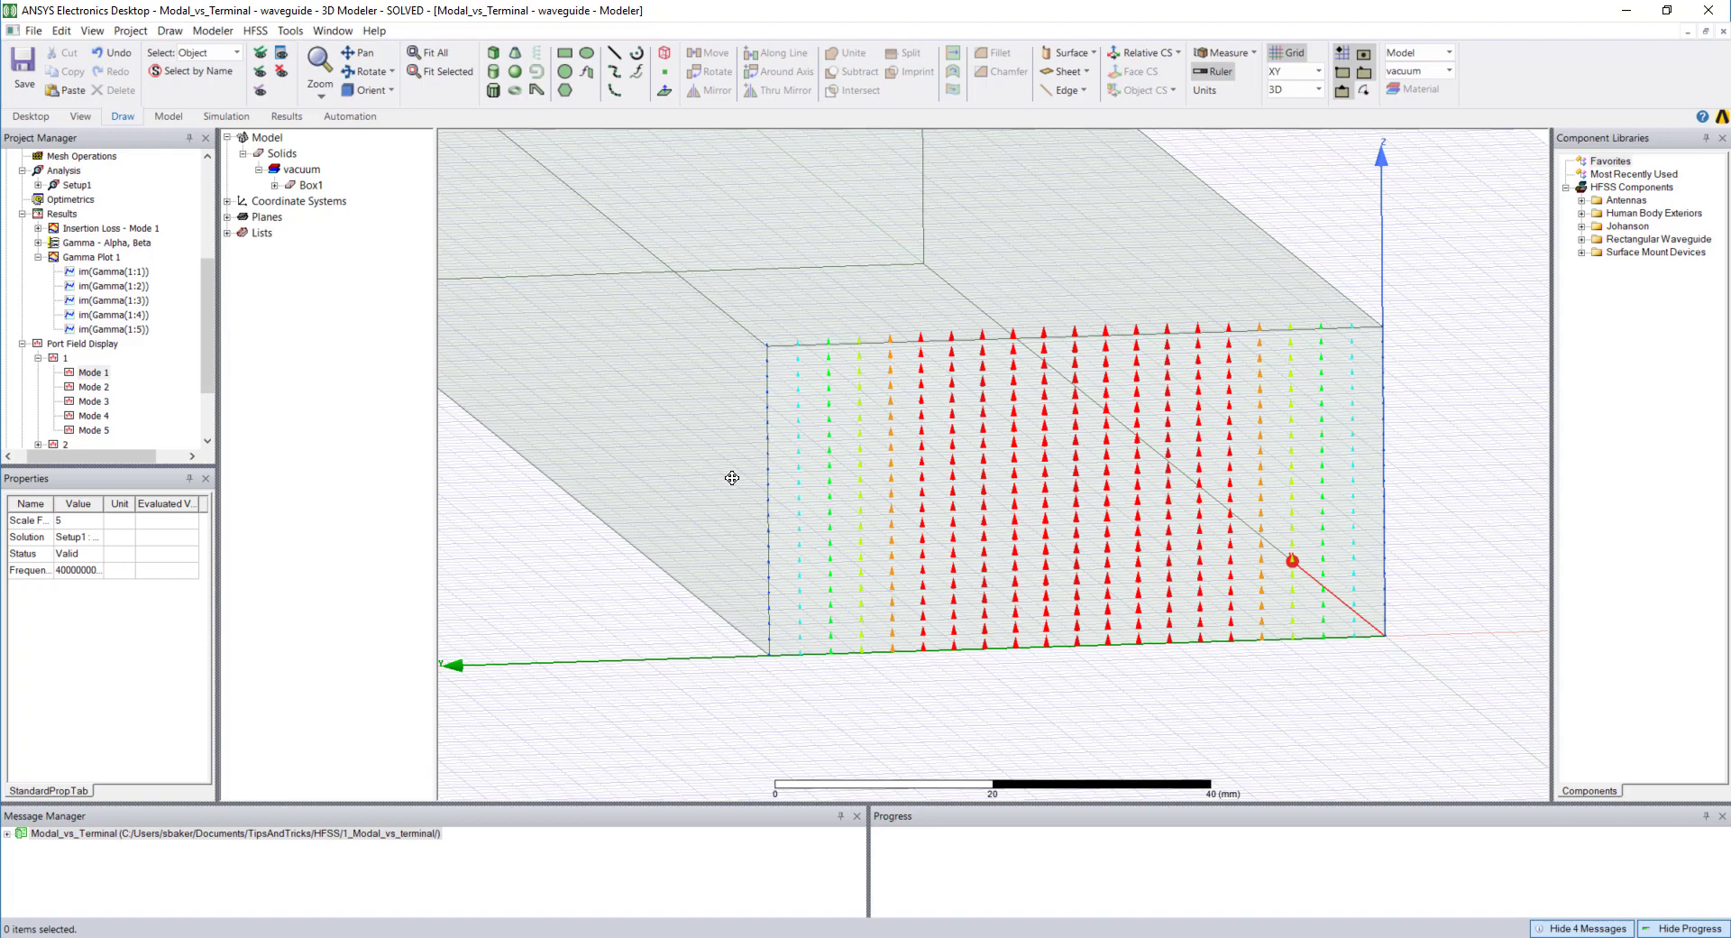
Step through port 1's Mode 2 to Mode 5 fields, then go back to Mode 1
left_click(96, 387)
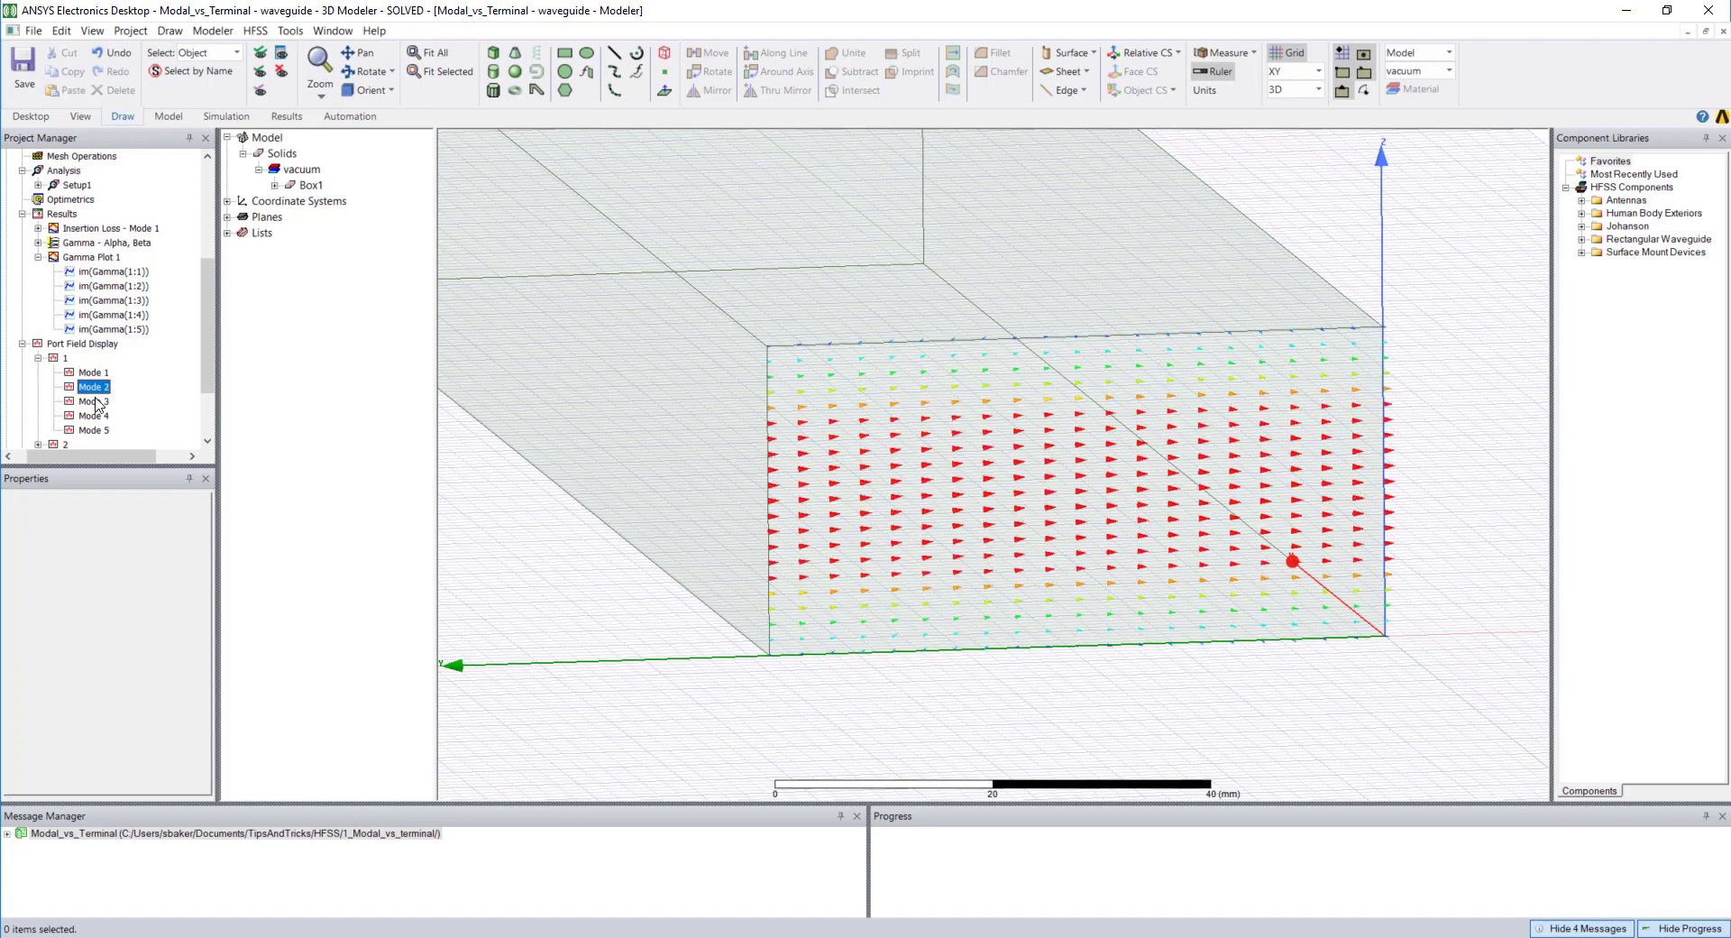
left_click(96, 402)
left_click(94, 418)
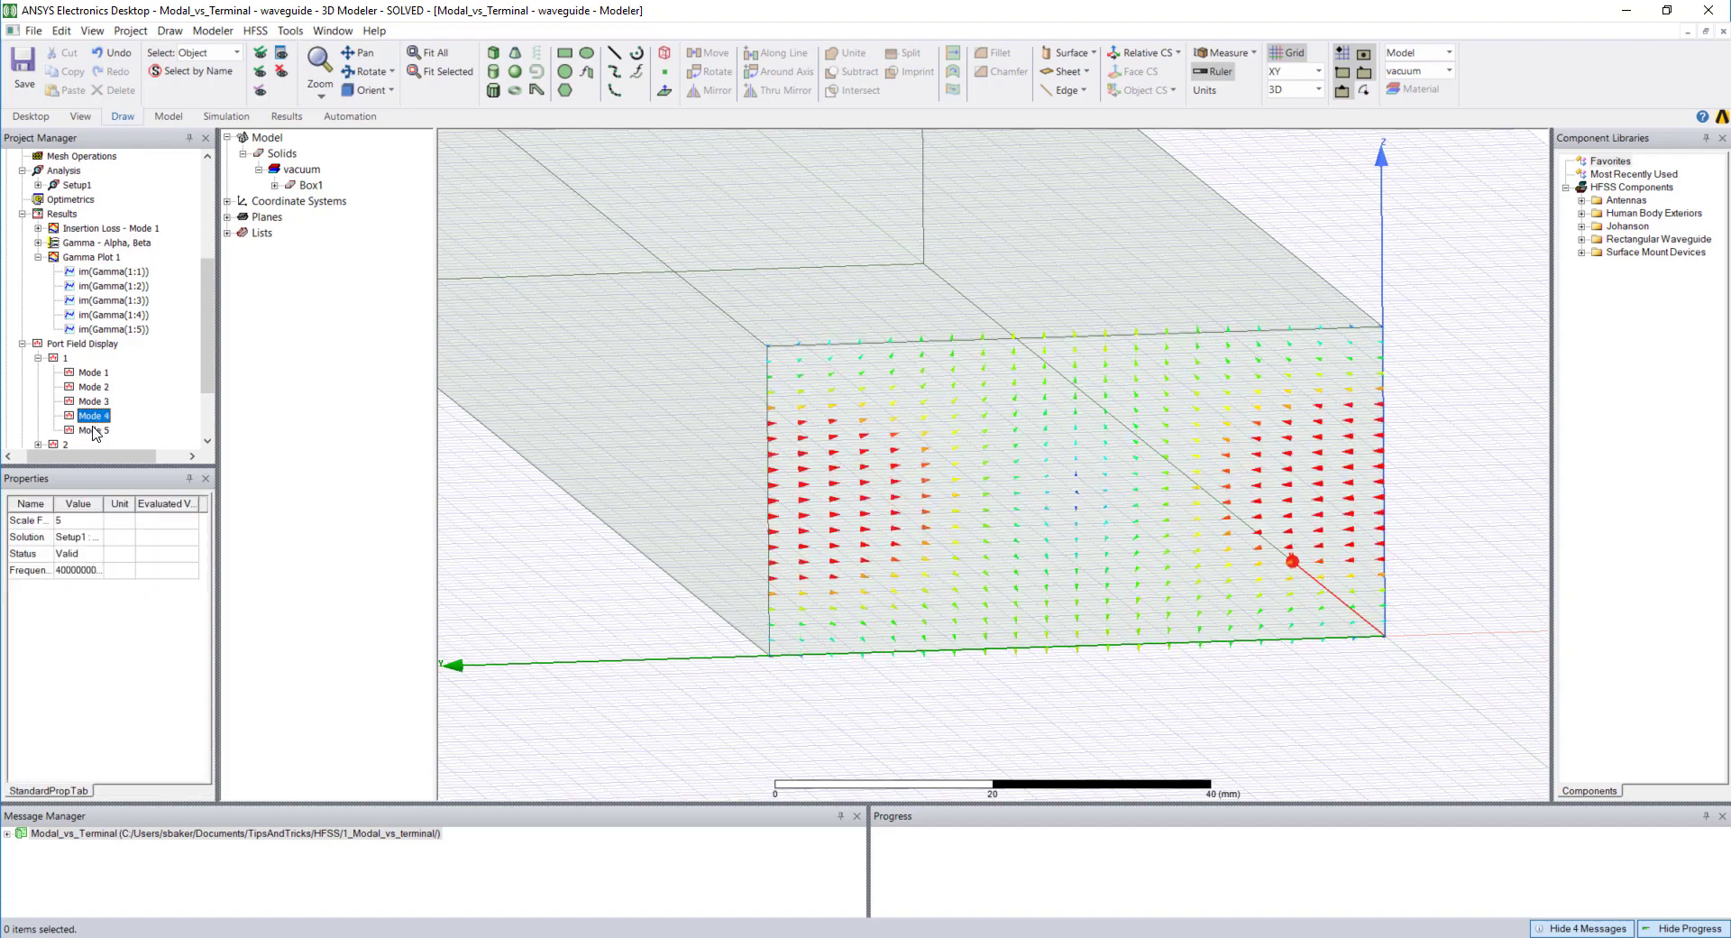
left_click(94, 431)
key("Up")
key("Up")
key("Up")
key("Up")
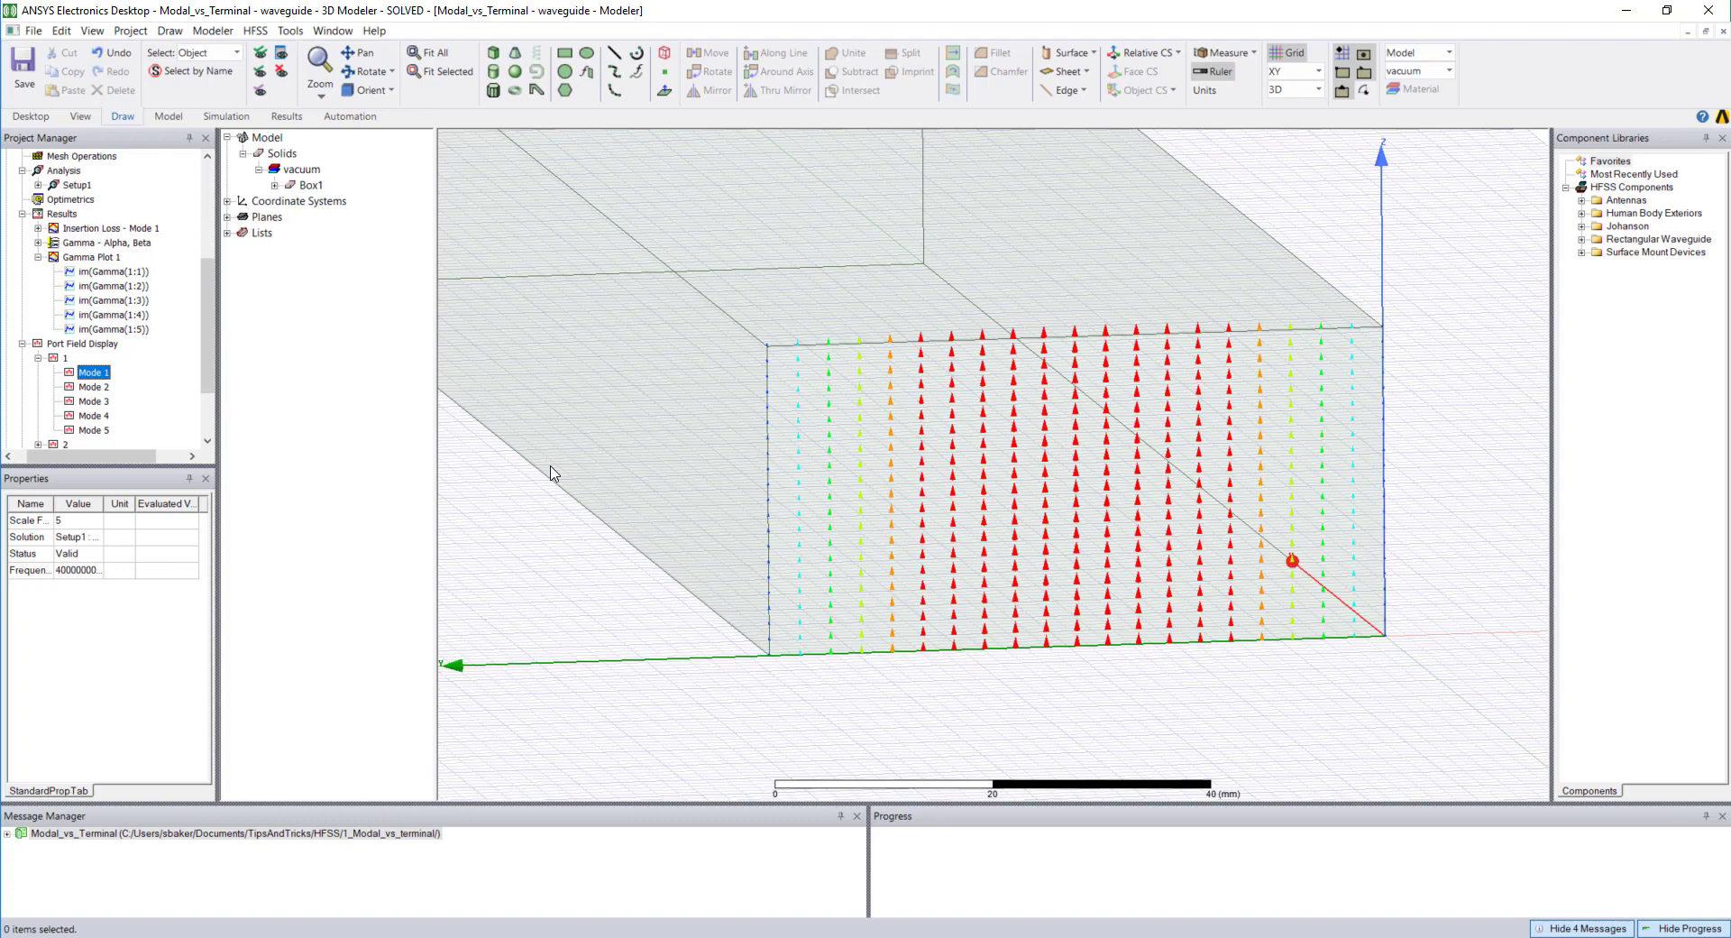
left_click(588, 350)
scroll(602, 377, "down", 3)
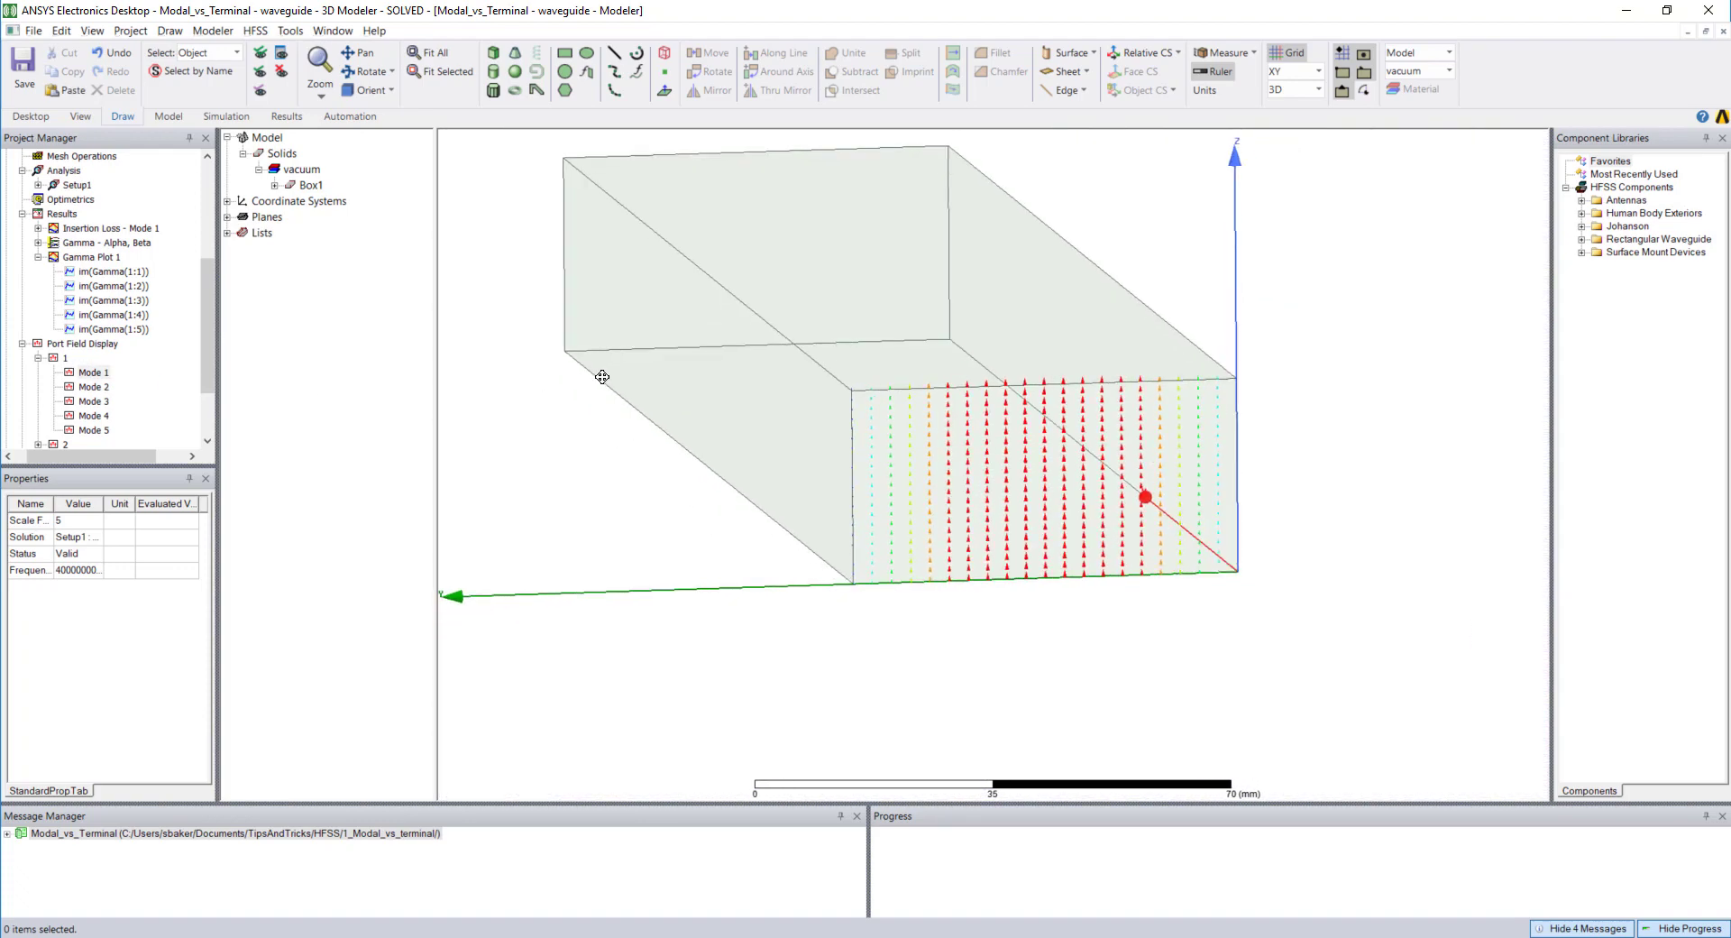
left_click_drag(602, 377, 640, 455)
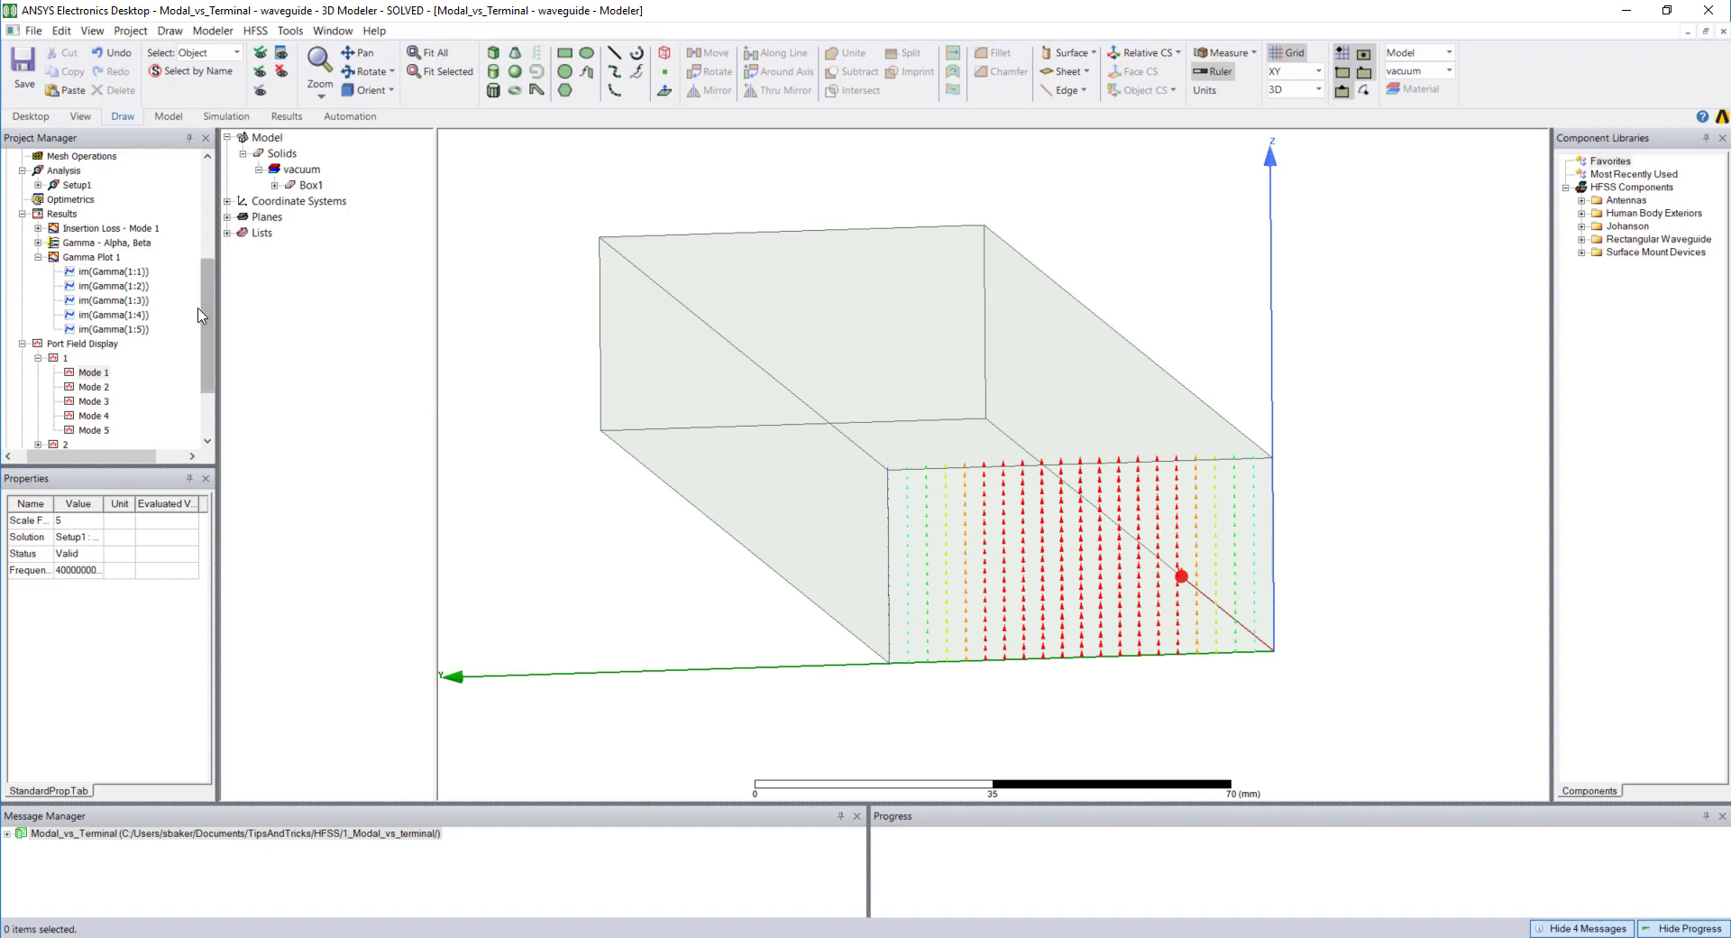
left_click_drag(208, 314, 208, 225)
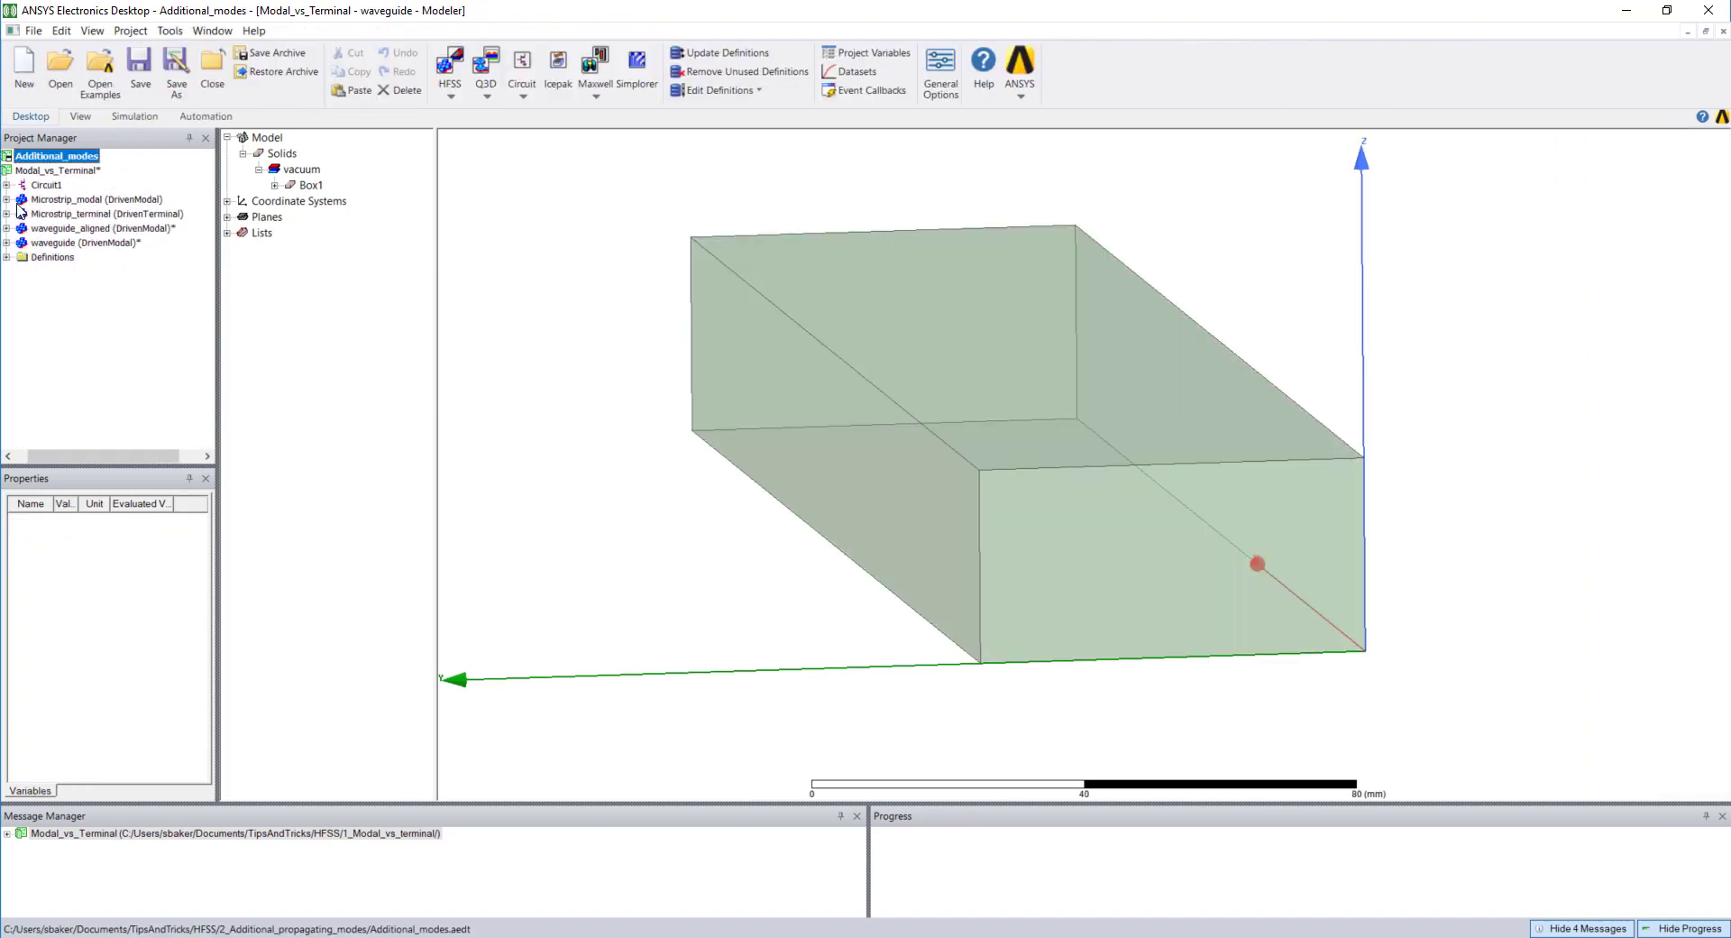
Open the waveguide_aligned design and expand it to inspect port 1's five-mode Wave Port settings
double_click(84, 228)
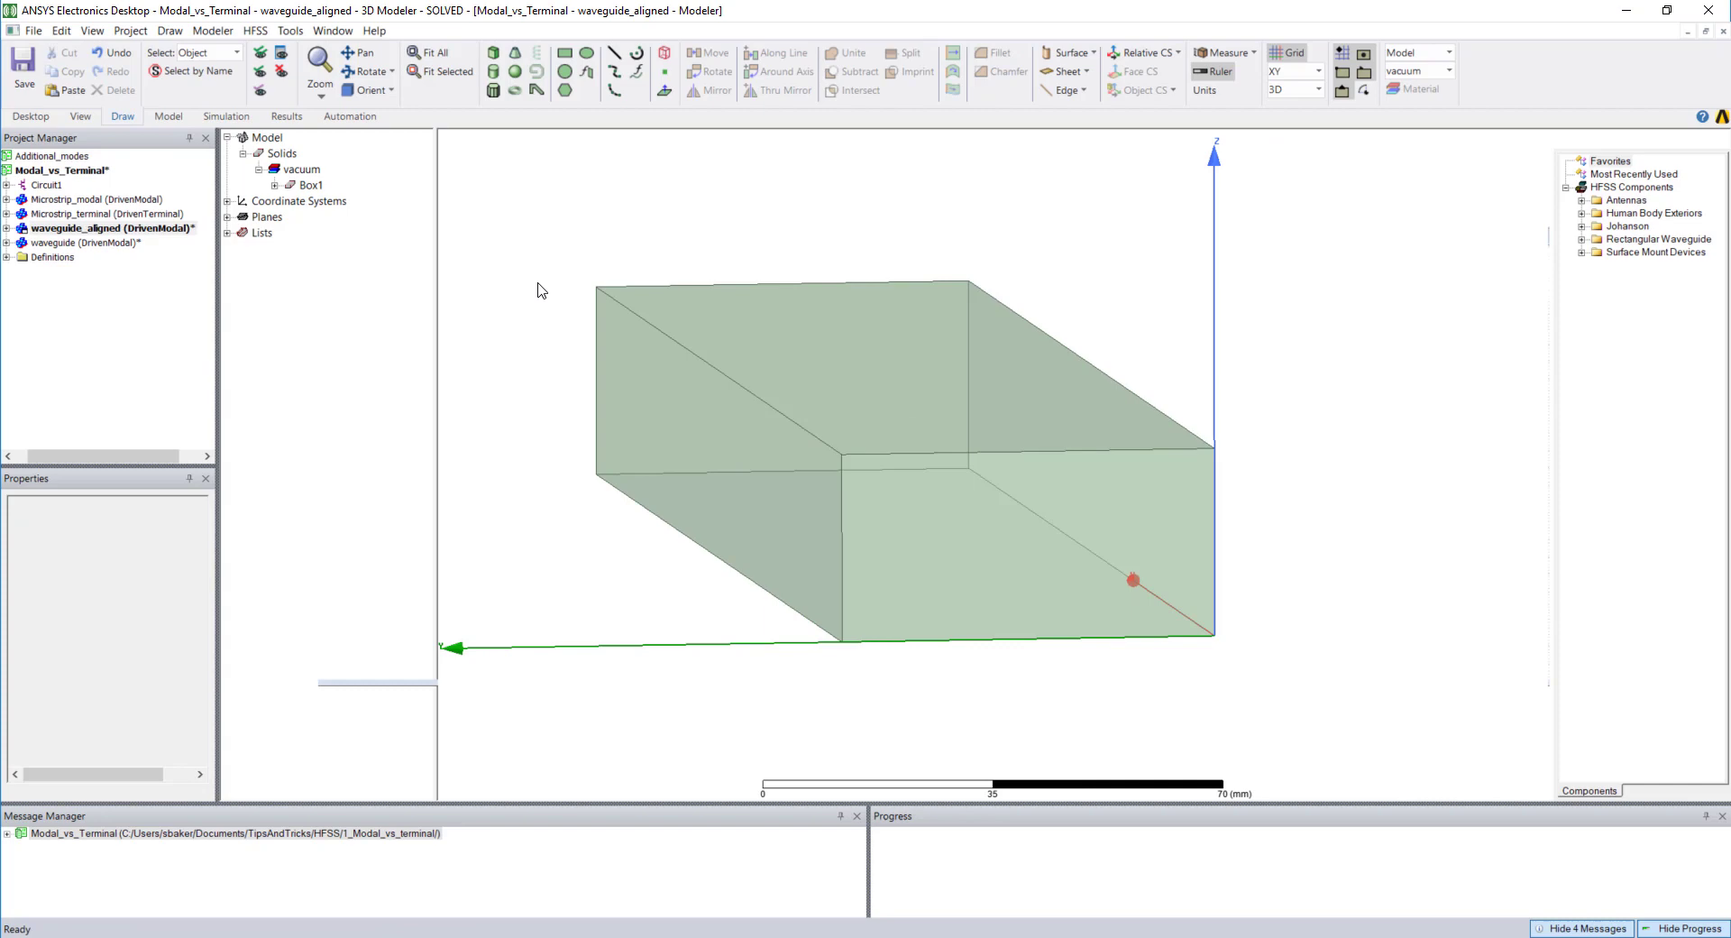
left_click(8, 229)
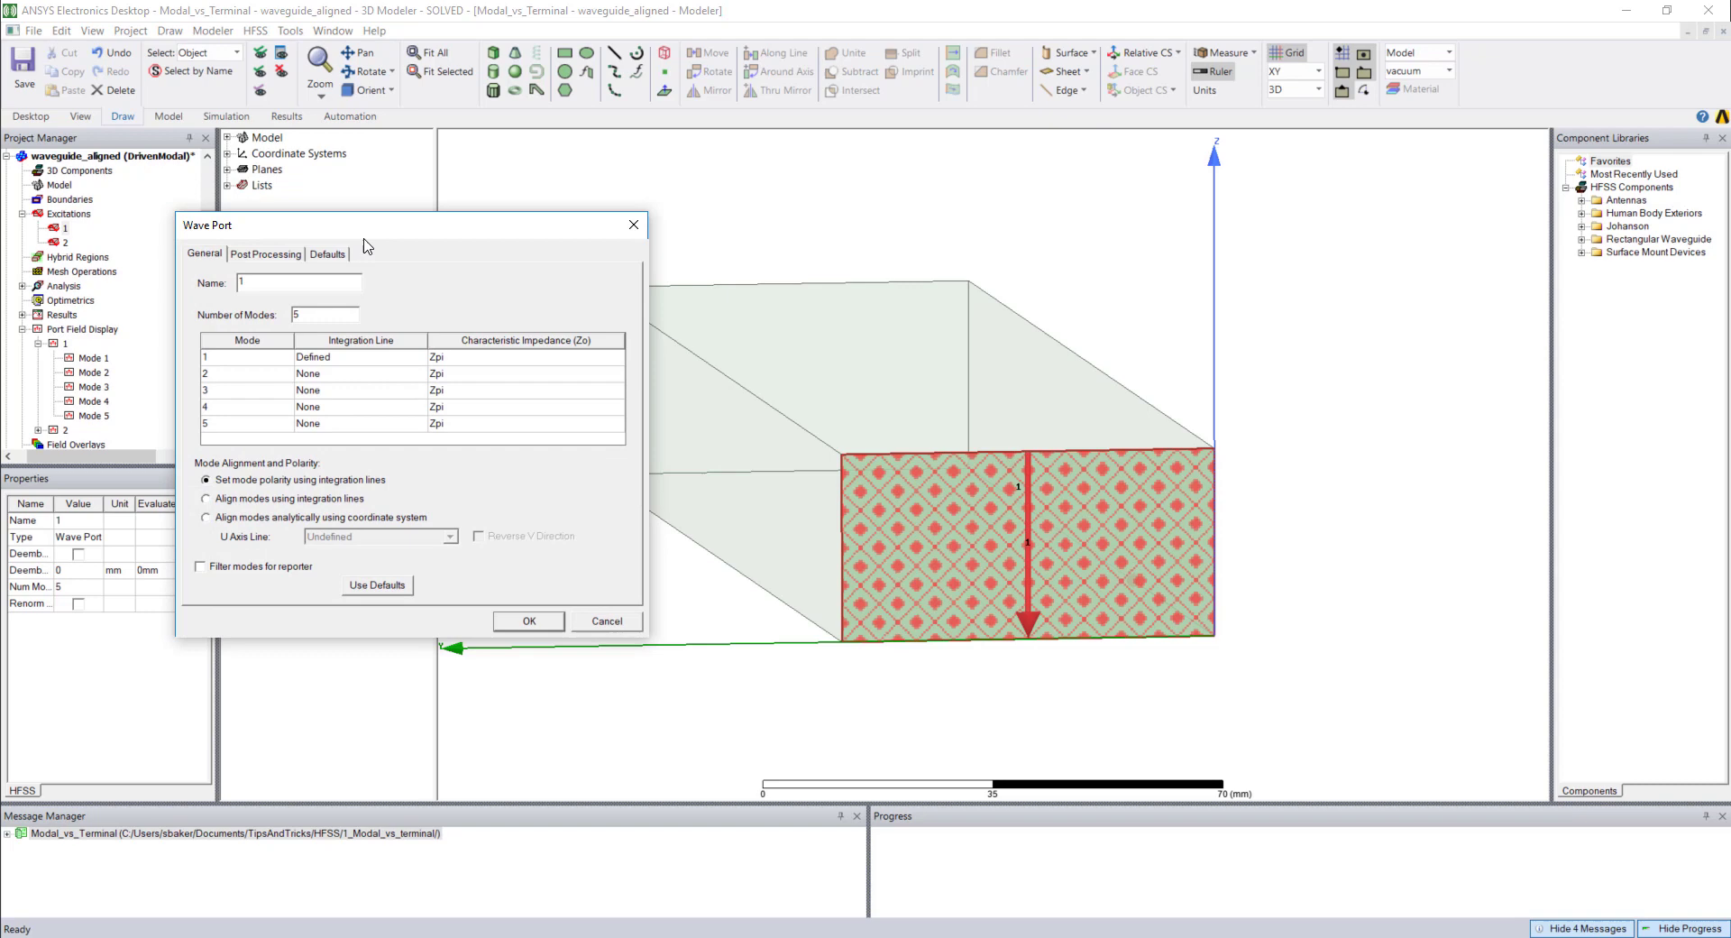
left_click_drag(430, 191, 431, 190)
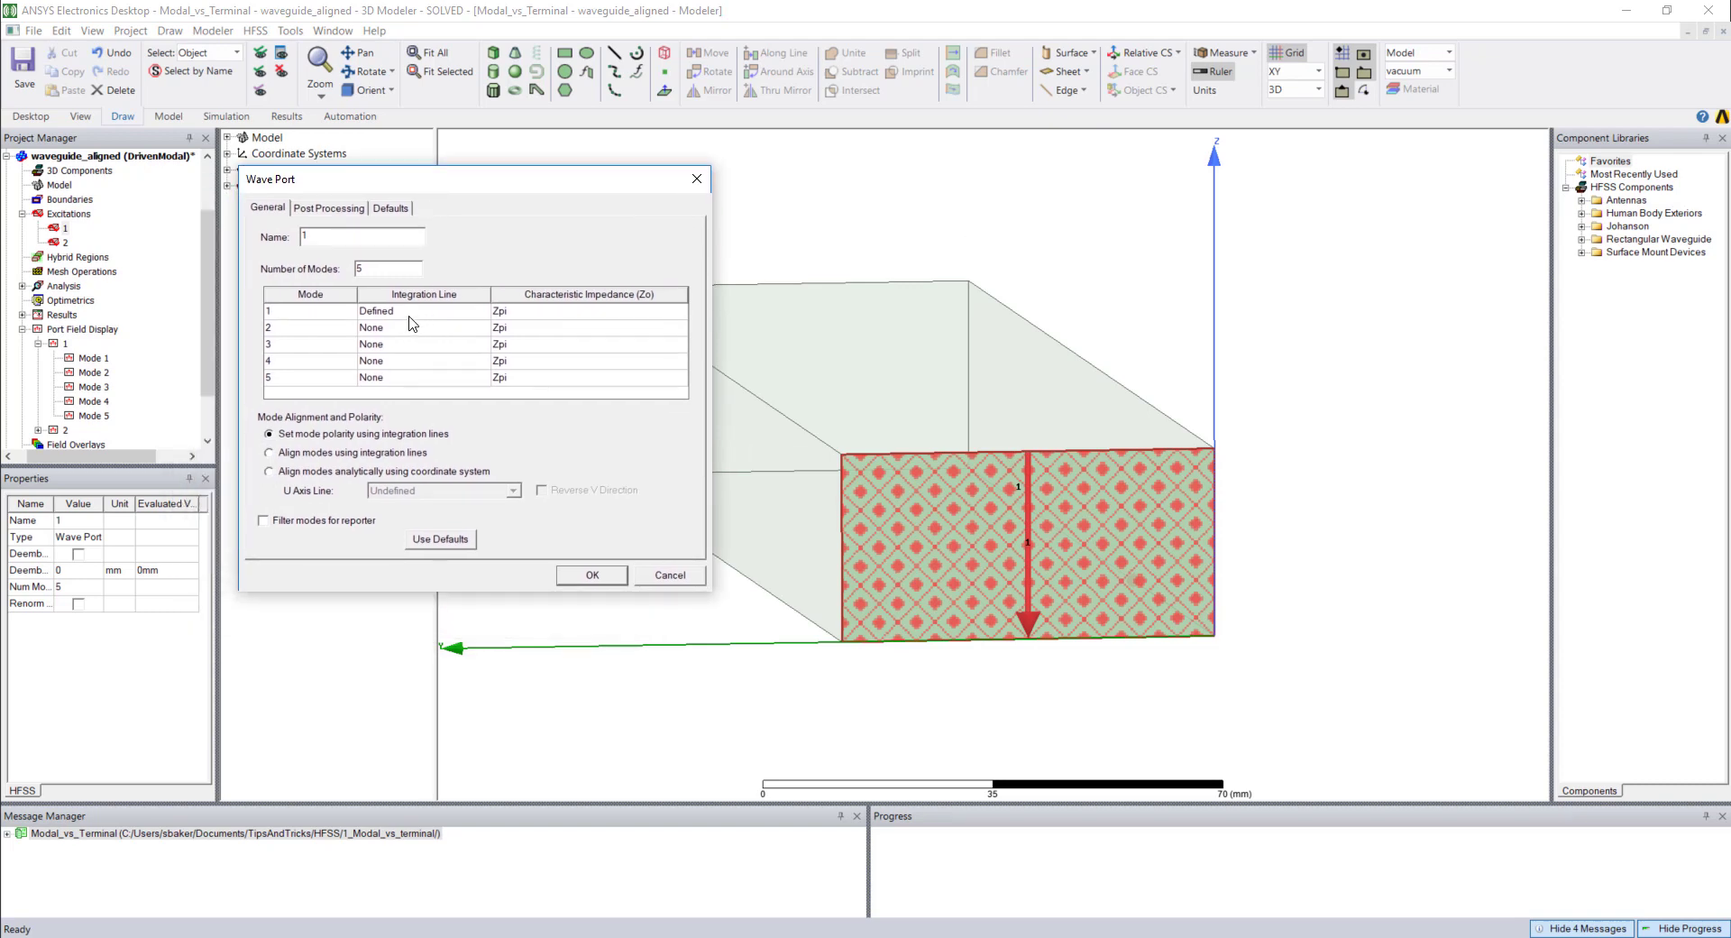
Close port 1's settings unchanged and plot its Mode 1 field in waveguide_aligned
left_click(676, 575)
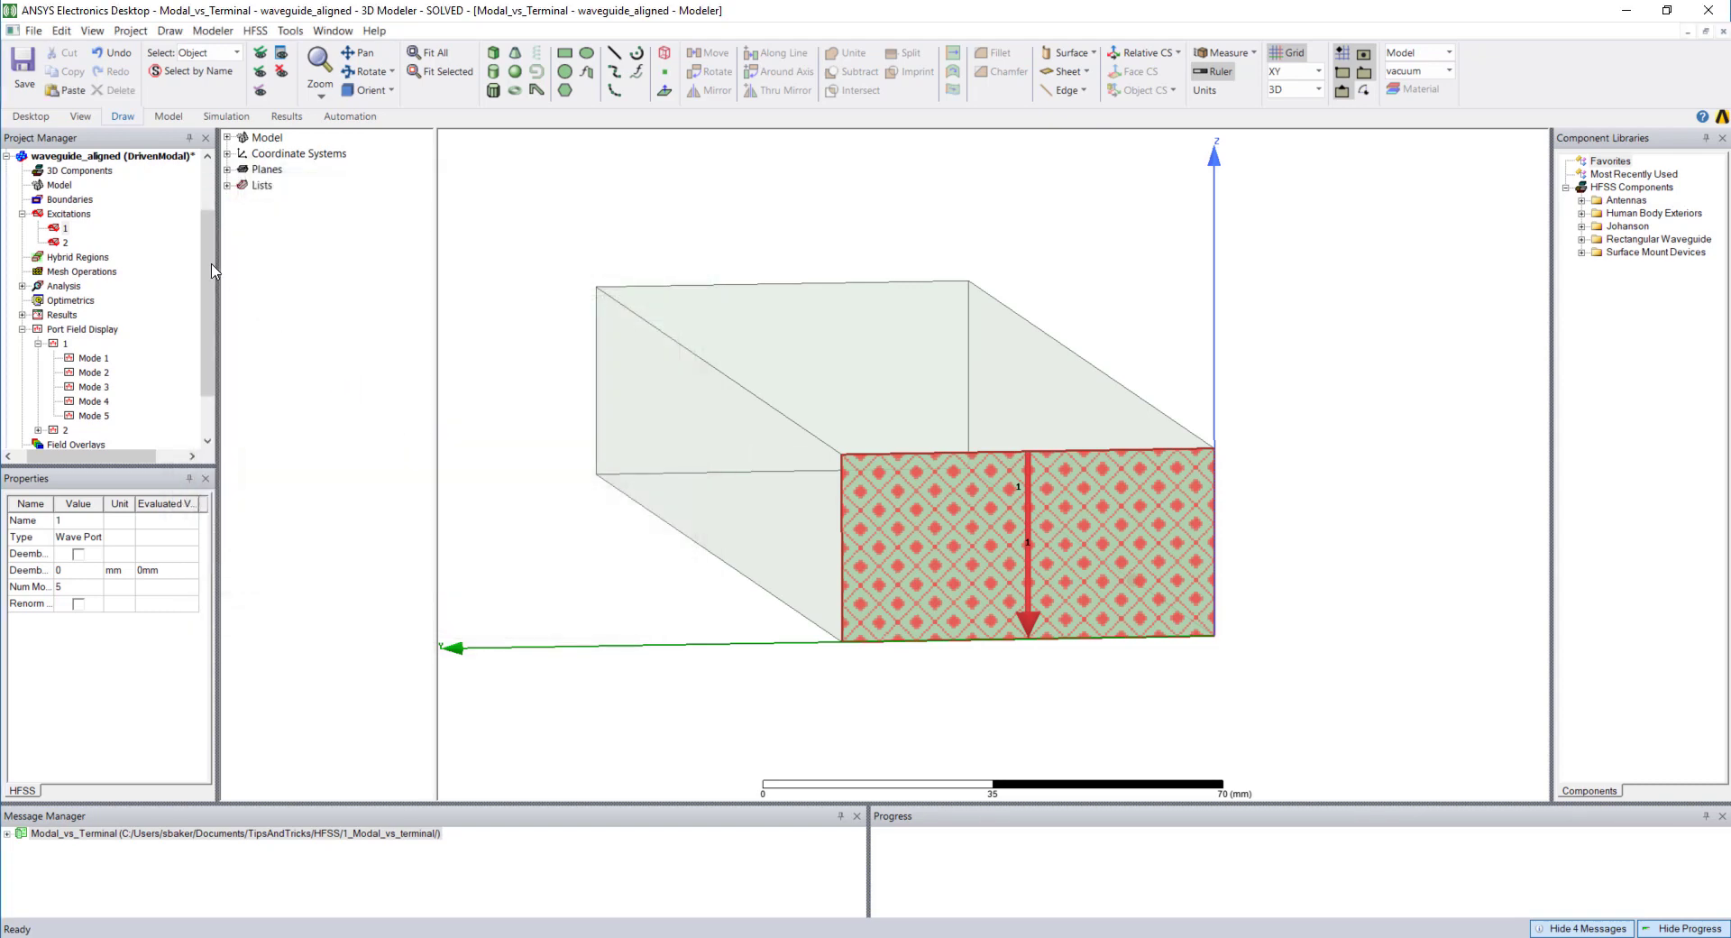
scroll(214, 270, "down", 1)
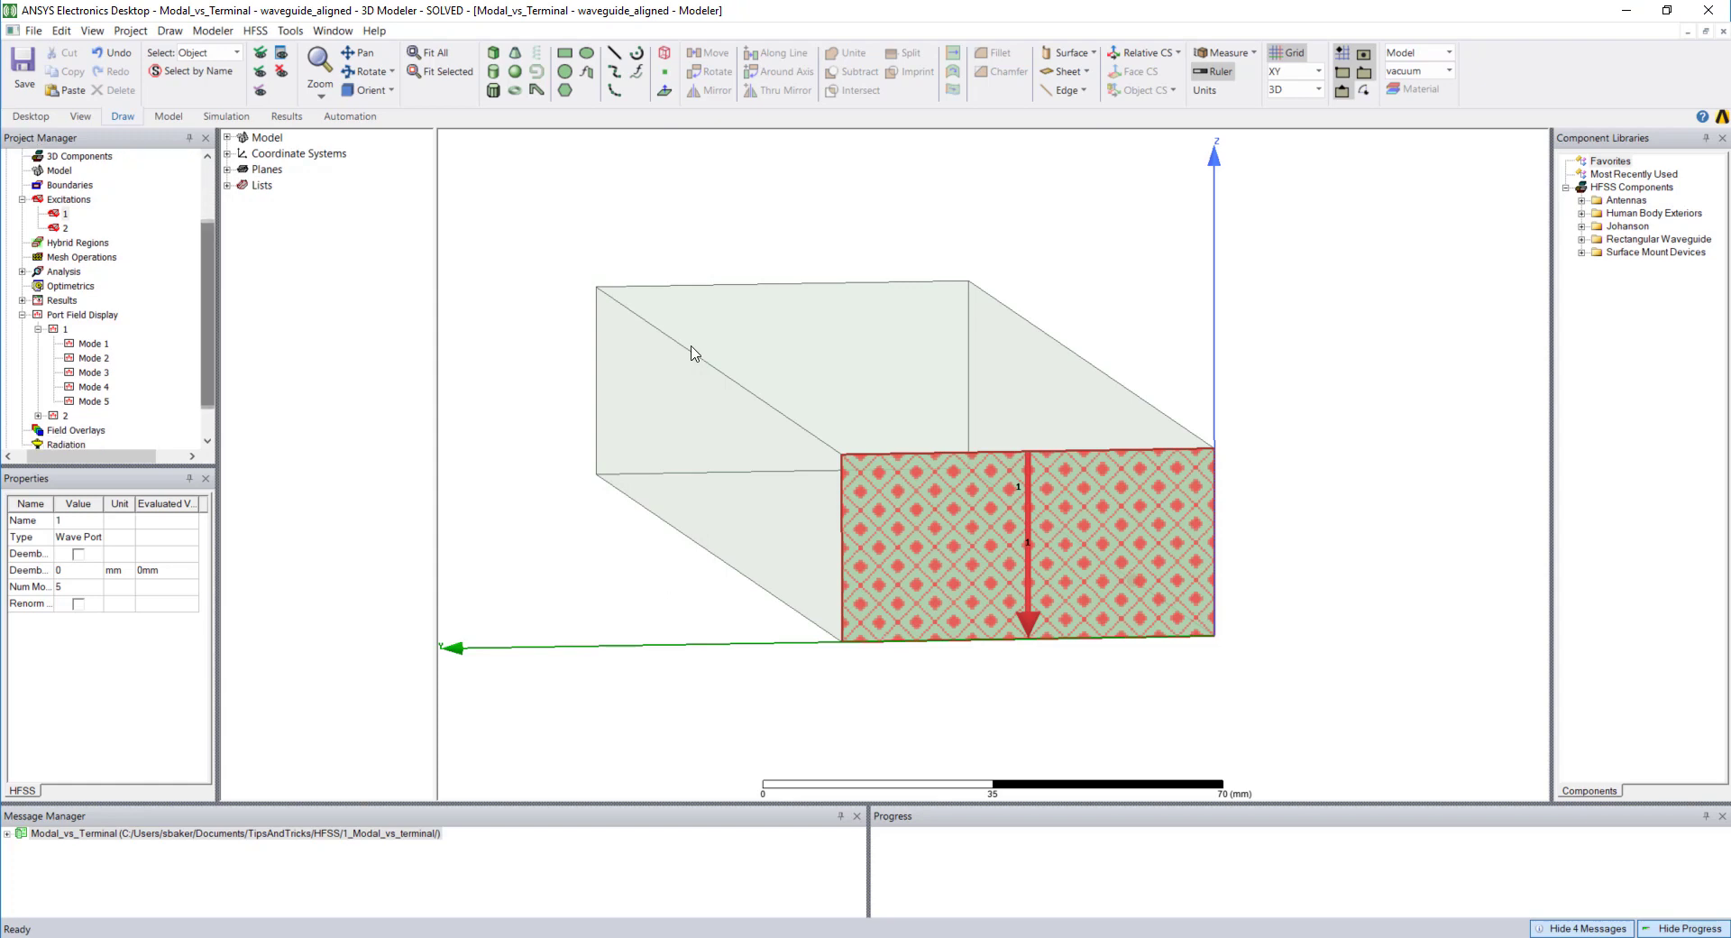
left_click(97, 346)
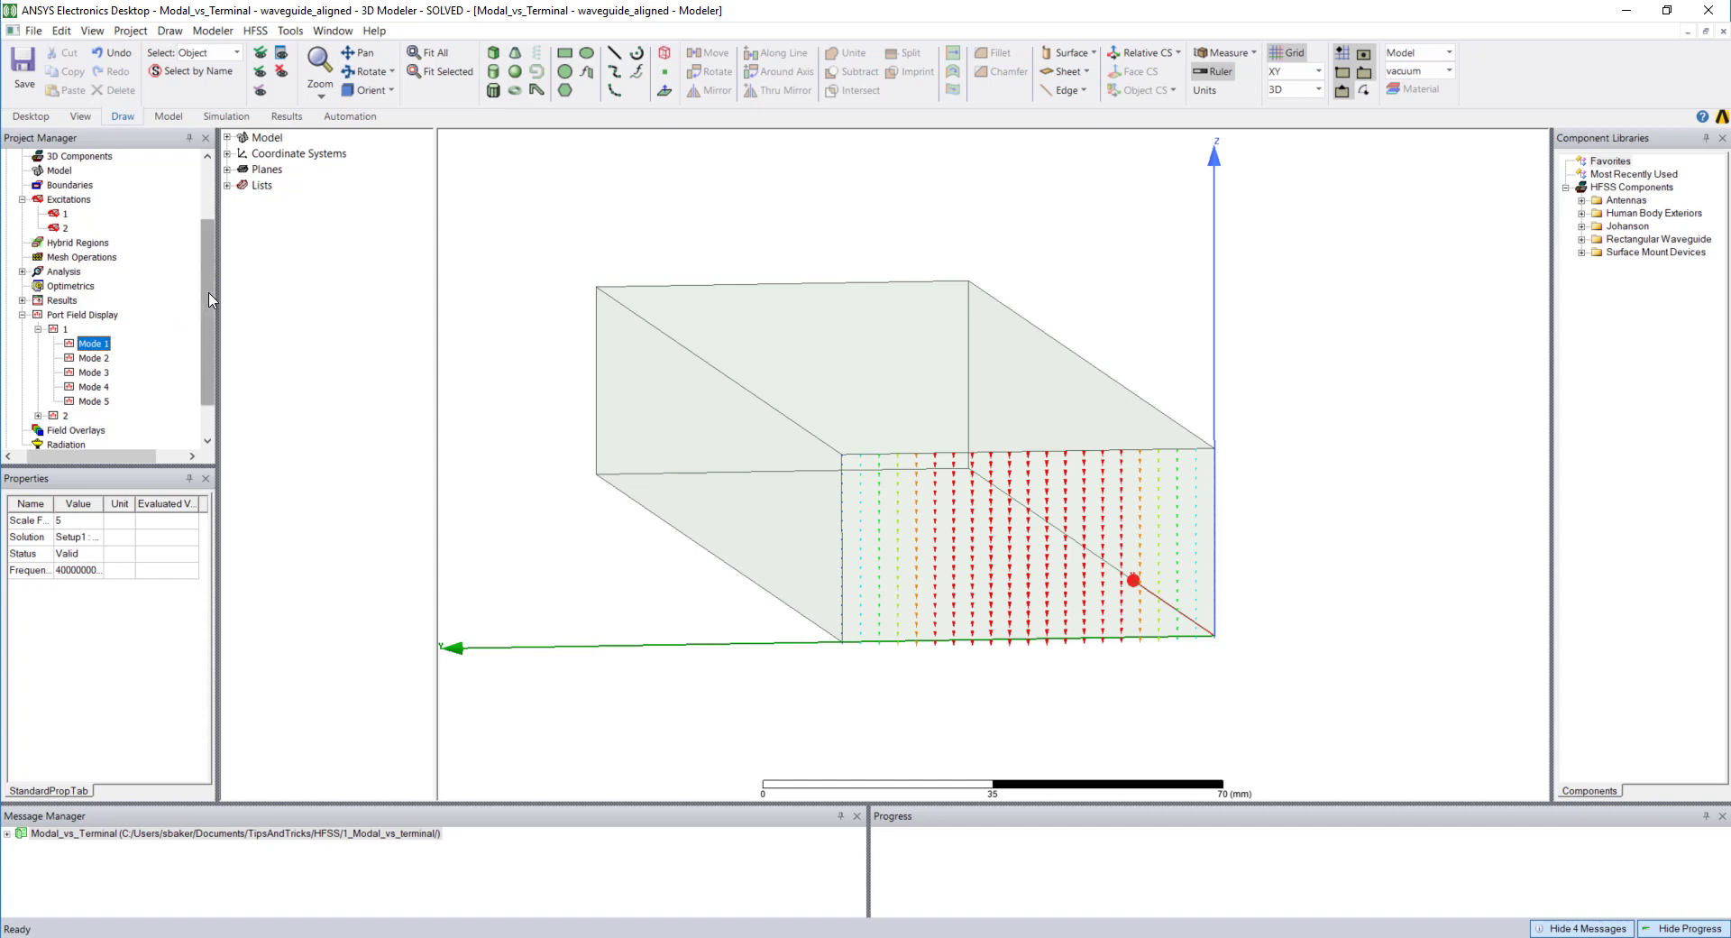
left_click_drag(209, 303, 207, 235)
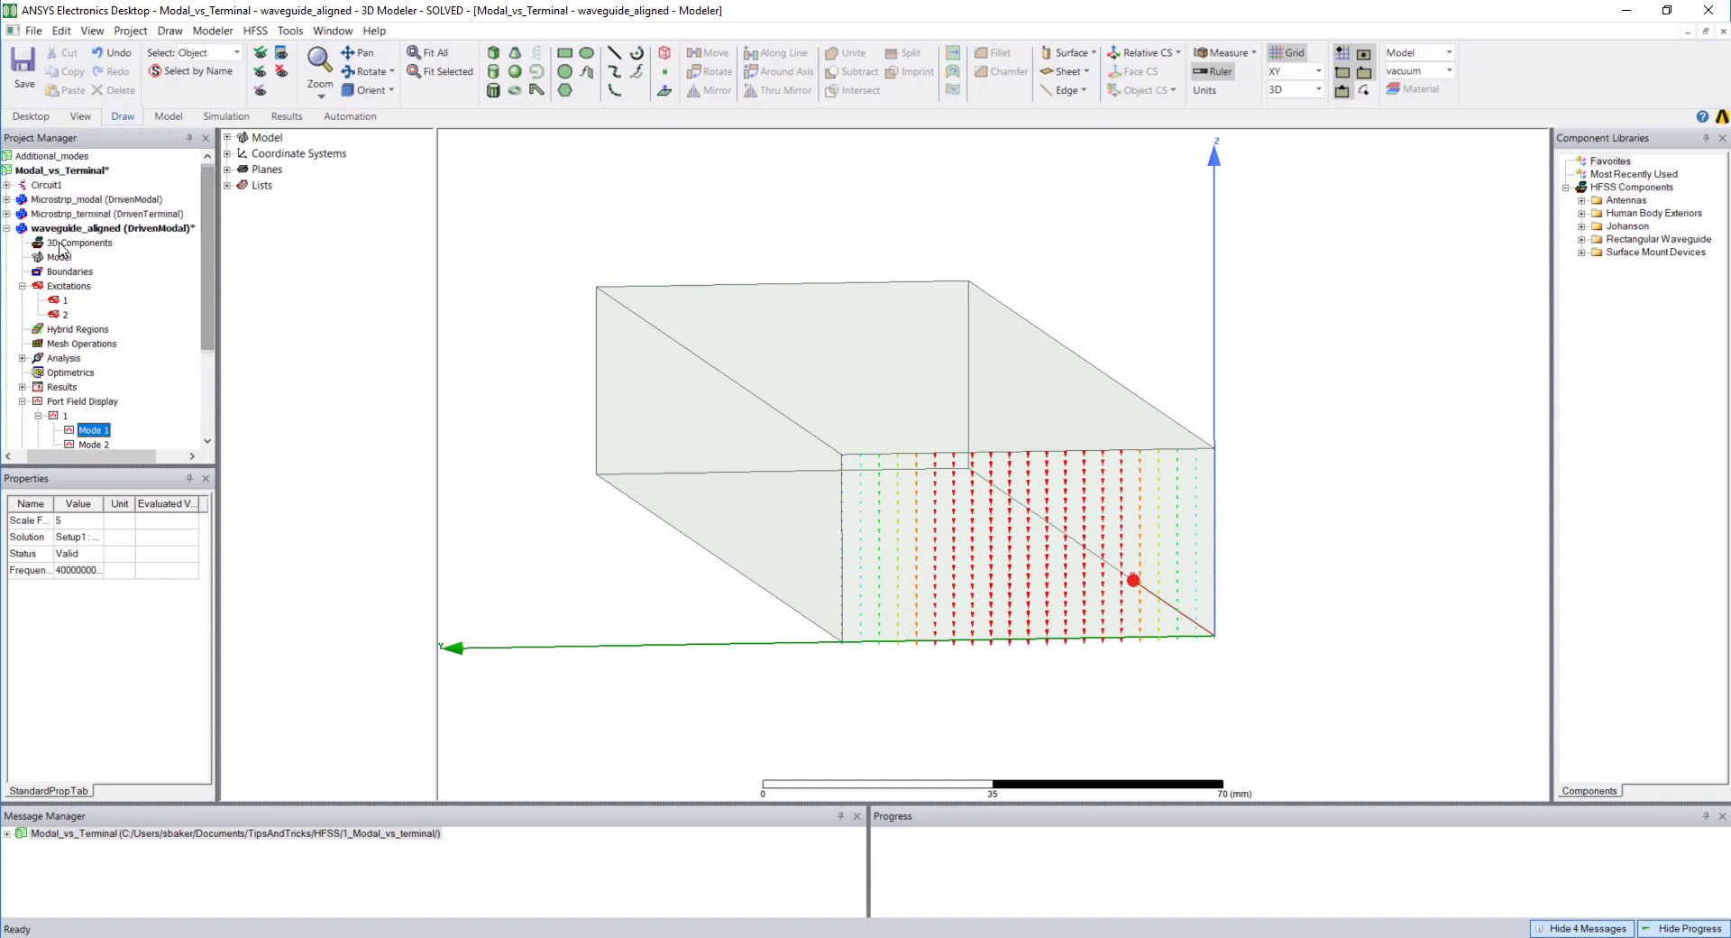
Collapse waveguide_aligned, expand the waveguide design, and show its Mag_E1 overlay at 4 GHz
left_click(8, 229)
left_click(65, 244)
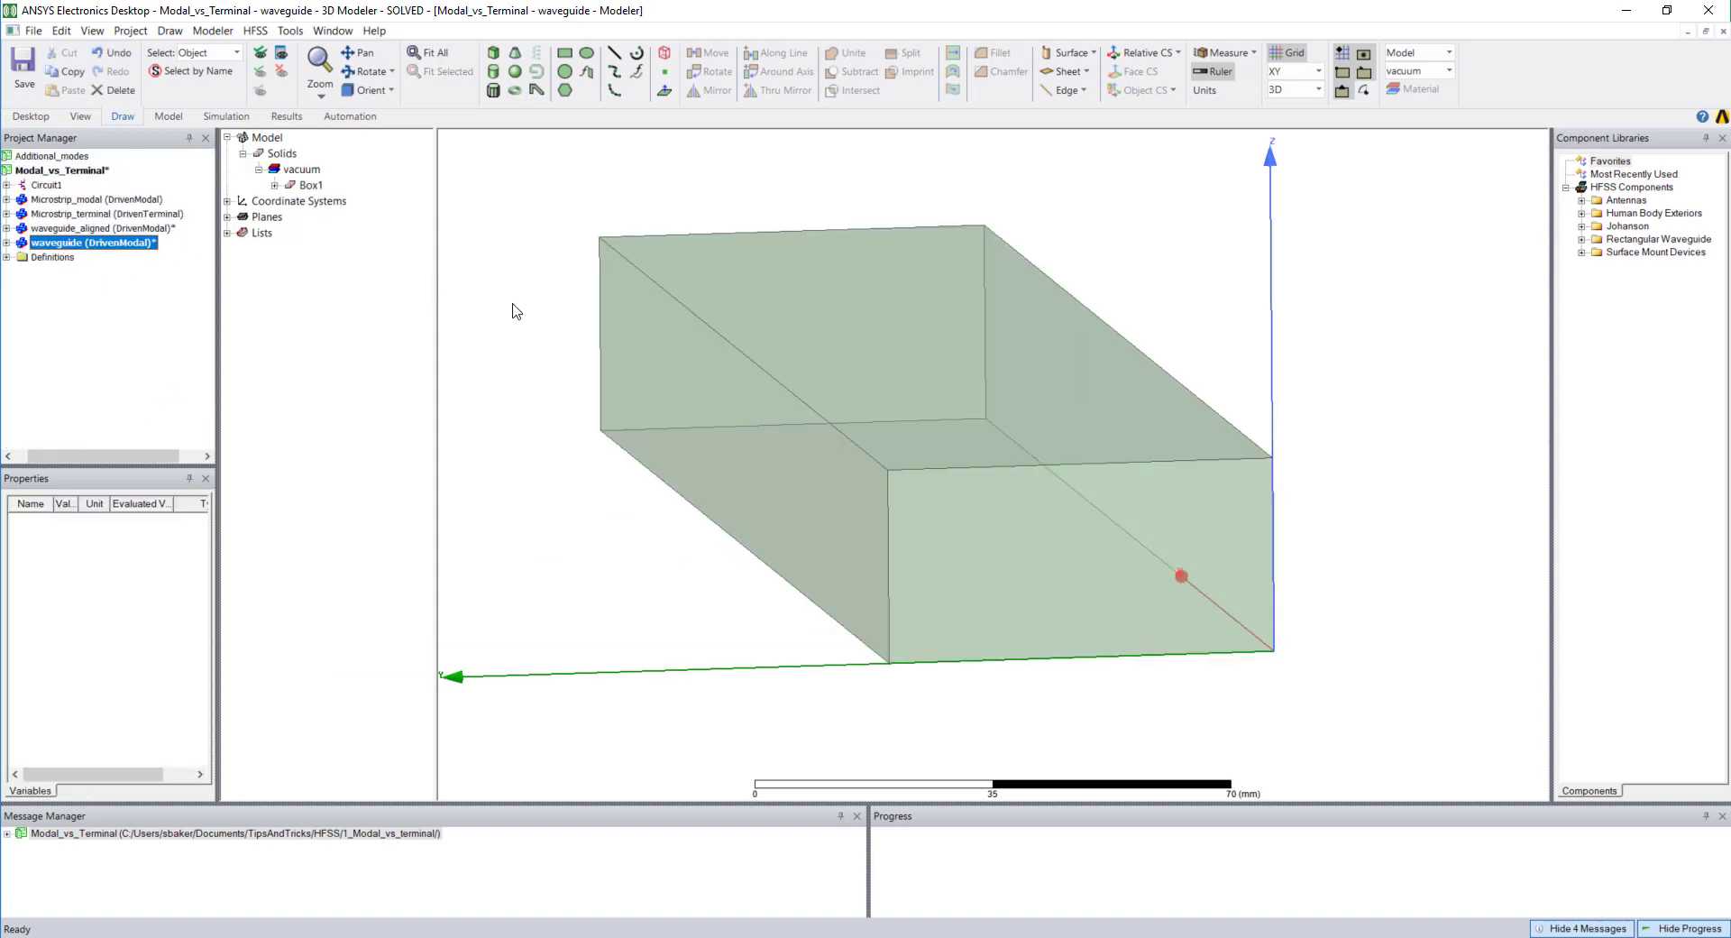
left_click(7, 243)
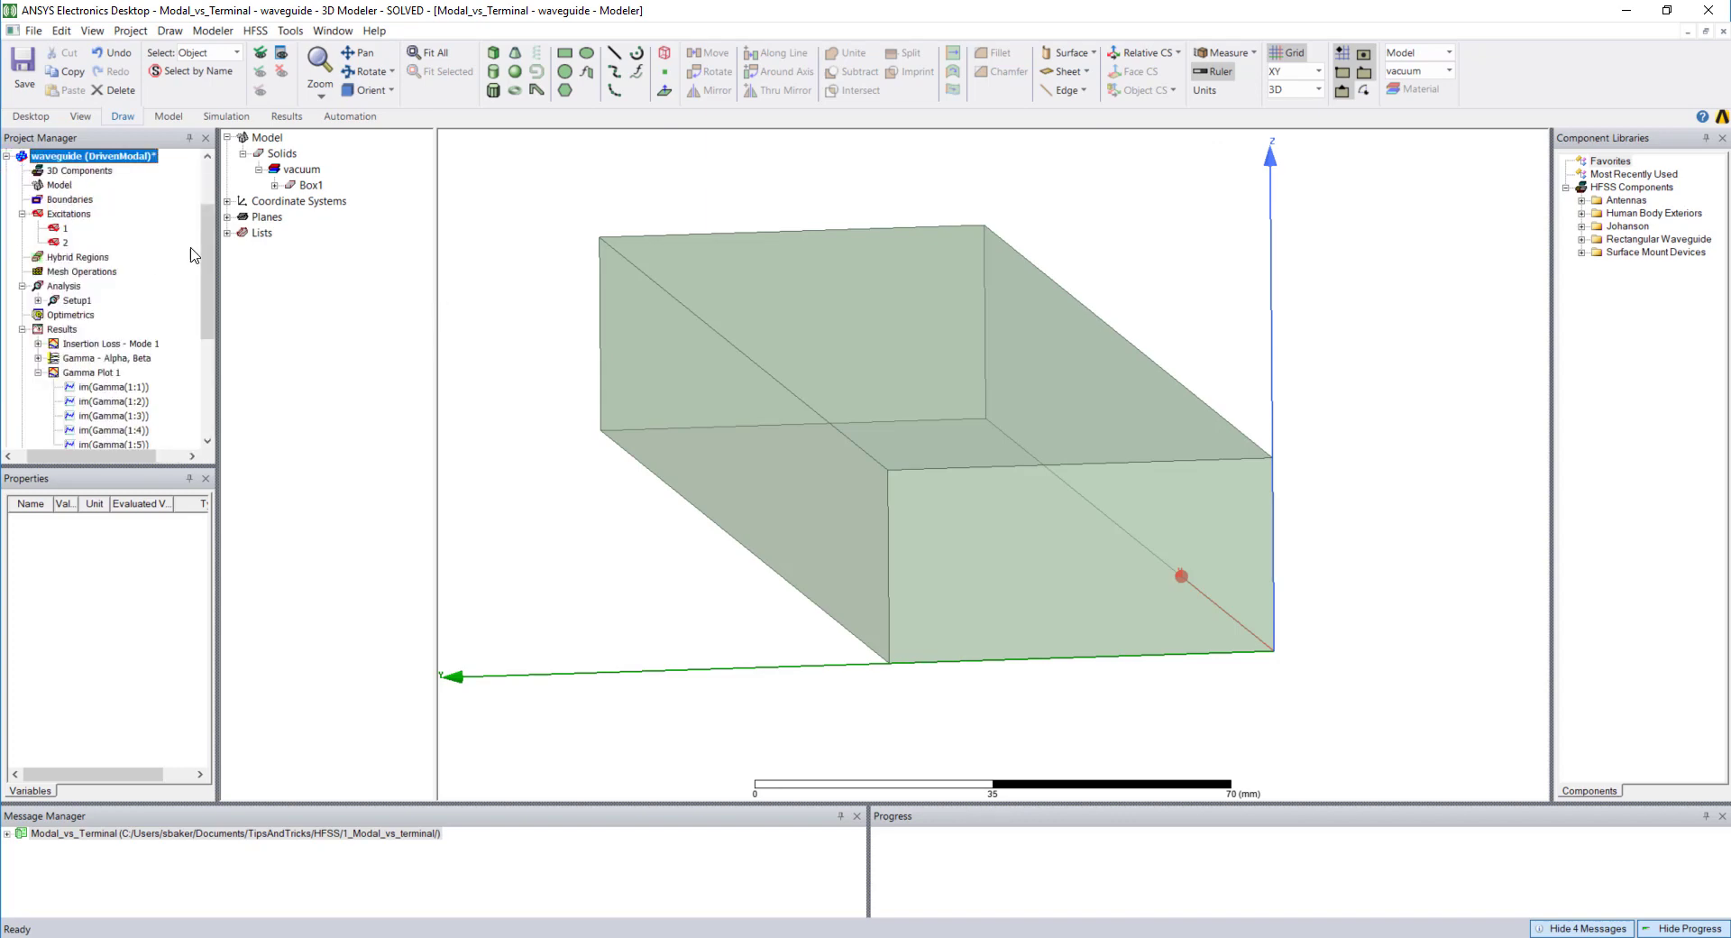
left_click_drag(206, 262, 205, 342)
left_click(94, 416)
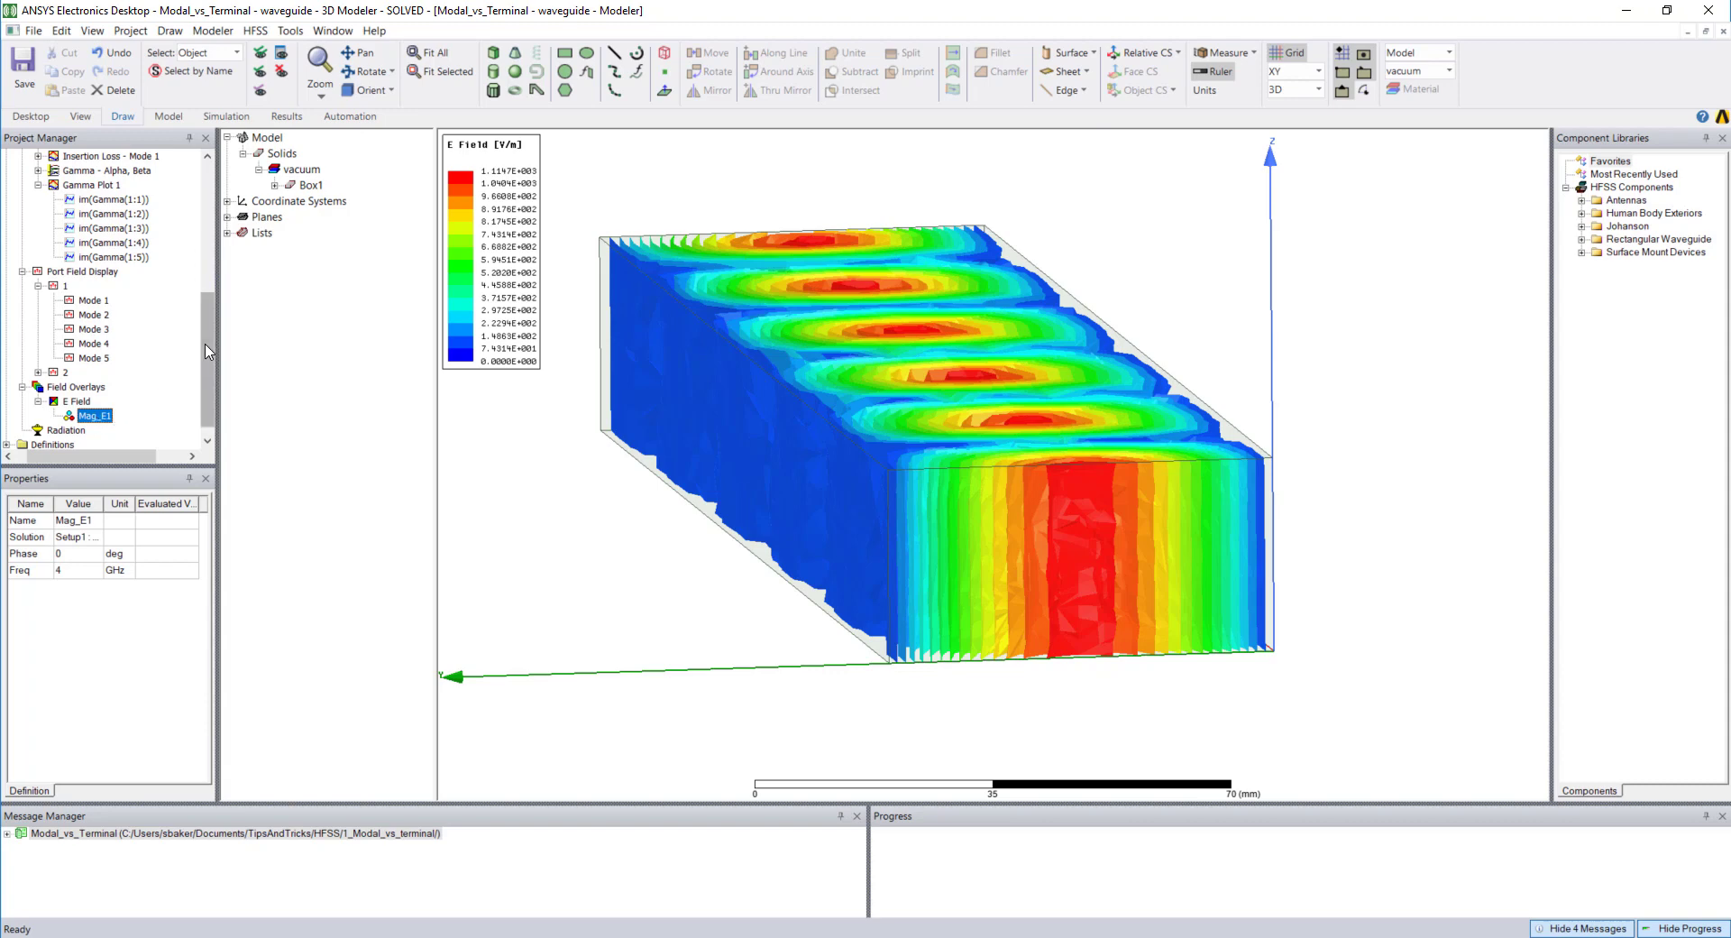
left_click_drag(212, 345, 214, 305)
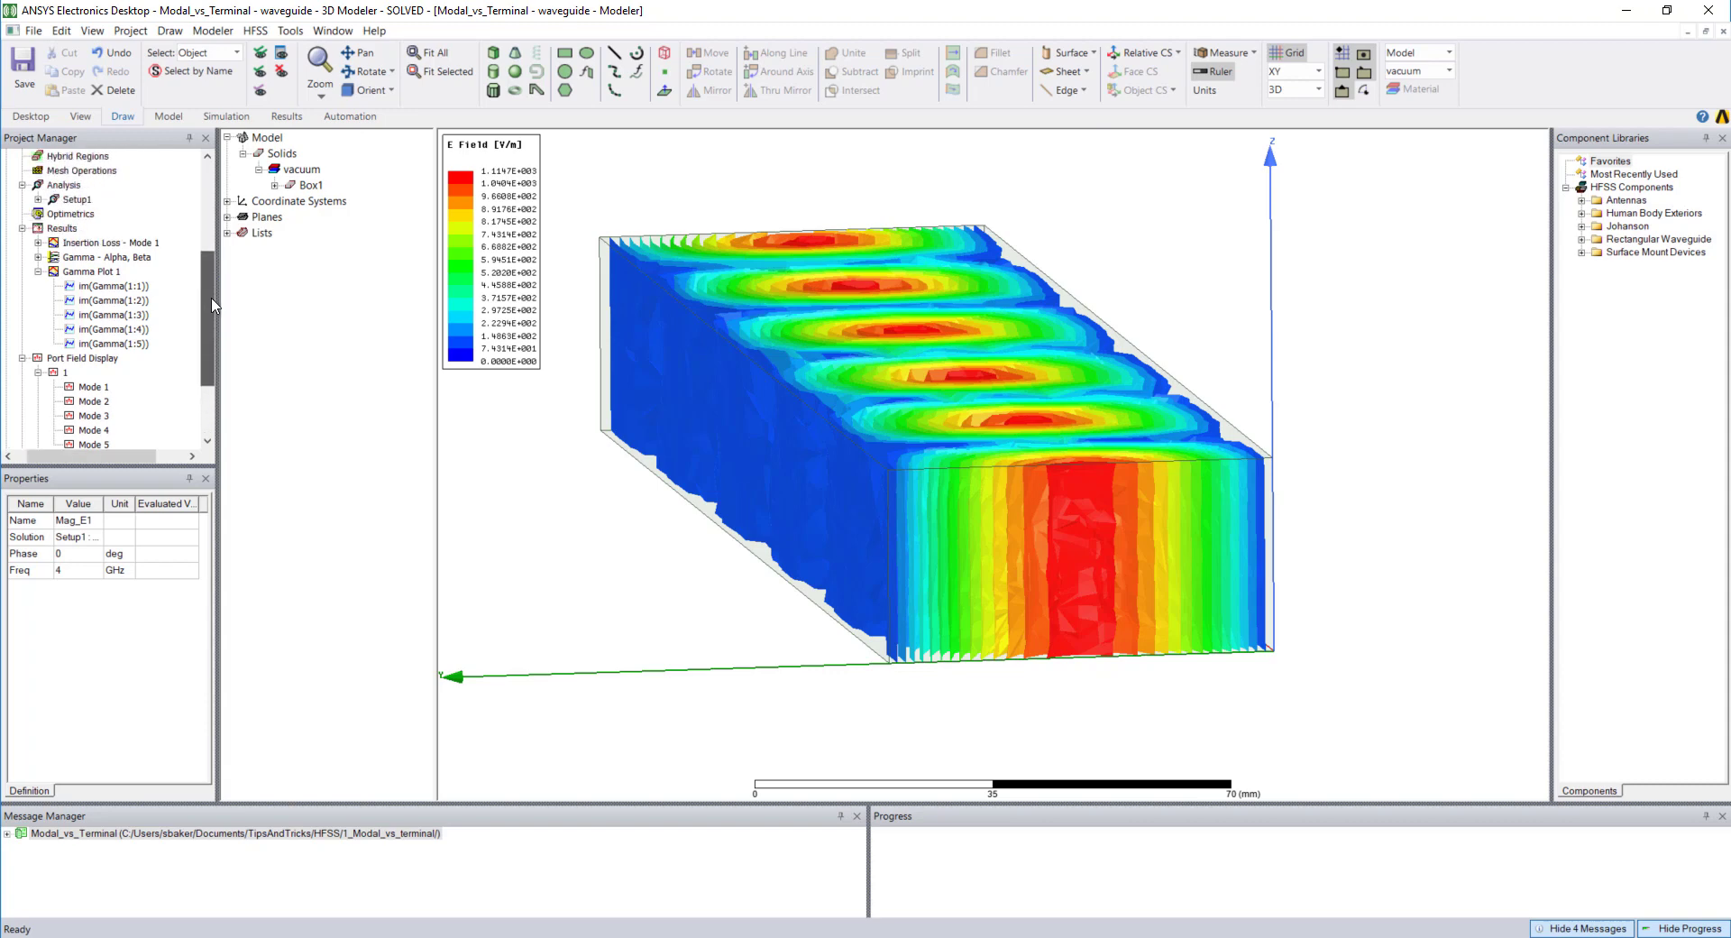
double_click(77, 199)
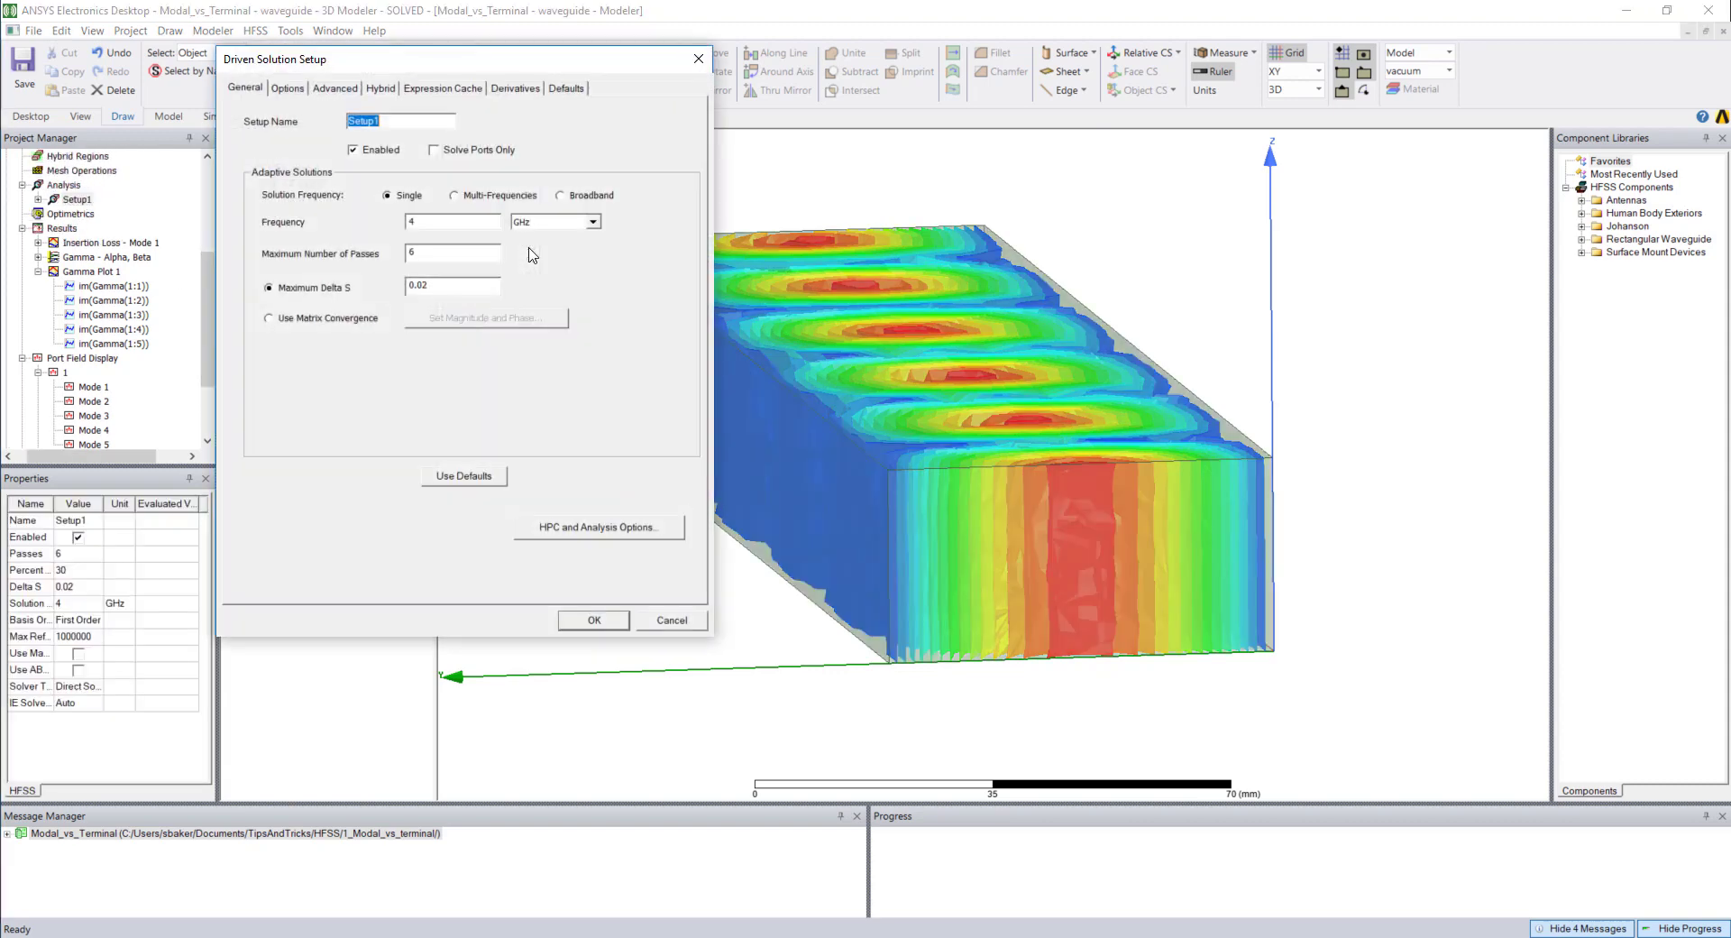
double_click(412, 221)
left_click(433, 223)
left_click(673, 618)
double_click(95, 272)
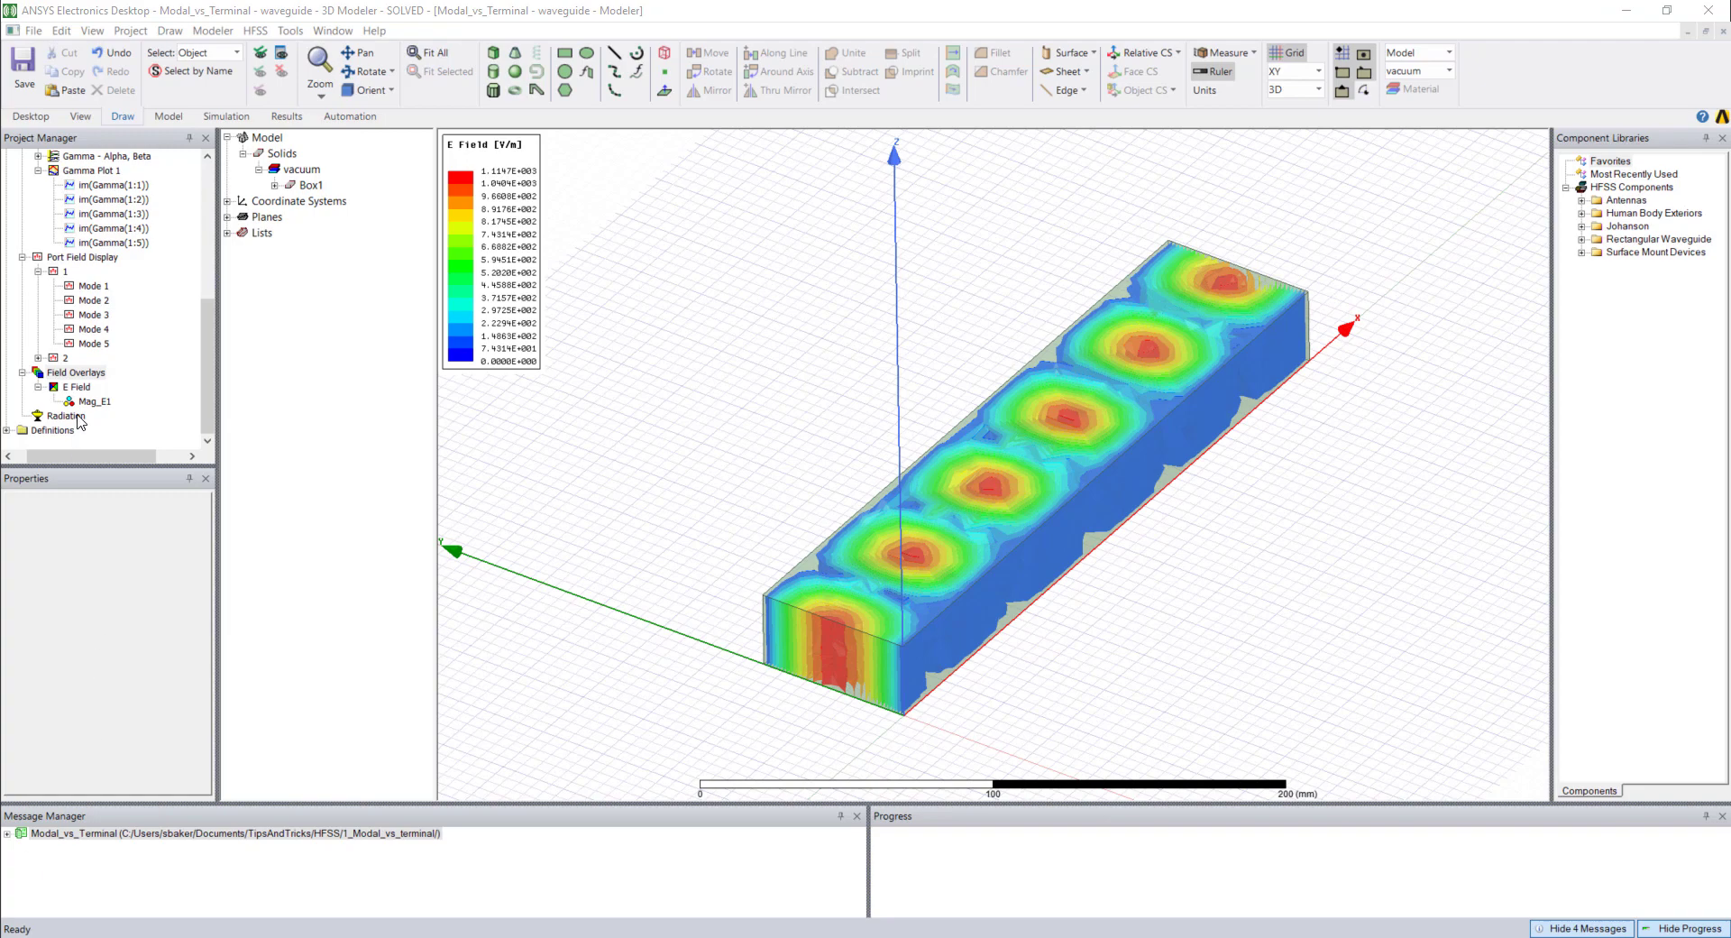
Edit the field sources to 0 W on 1:1 and 1 W on 1:2, and apply
right_click(76, 372)
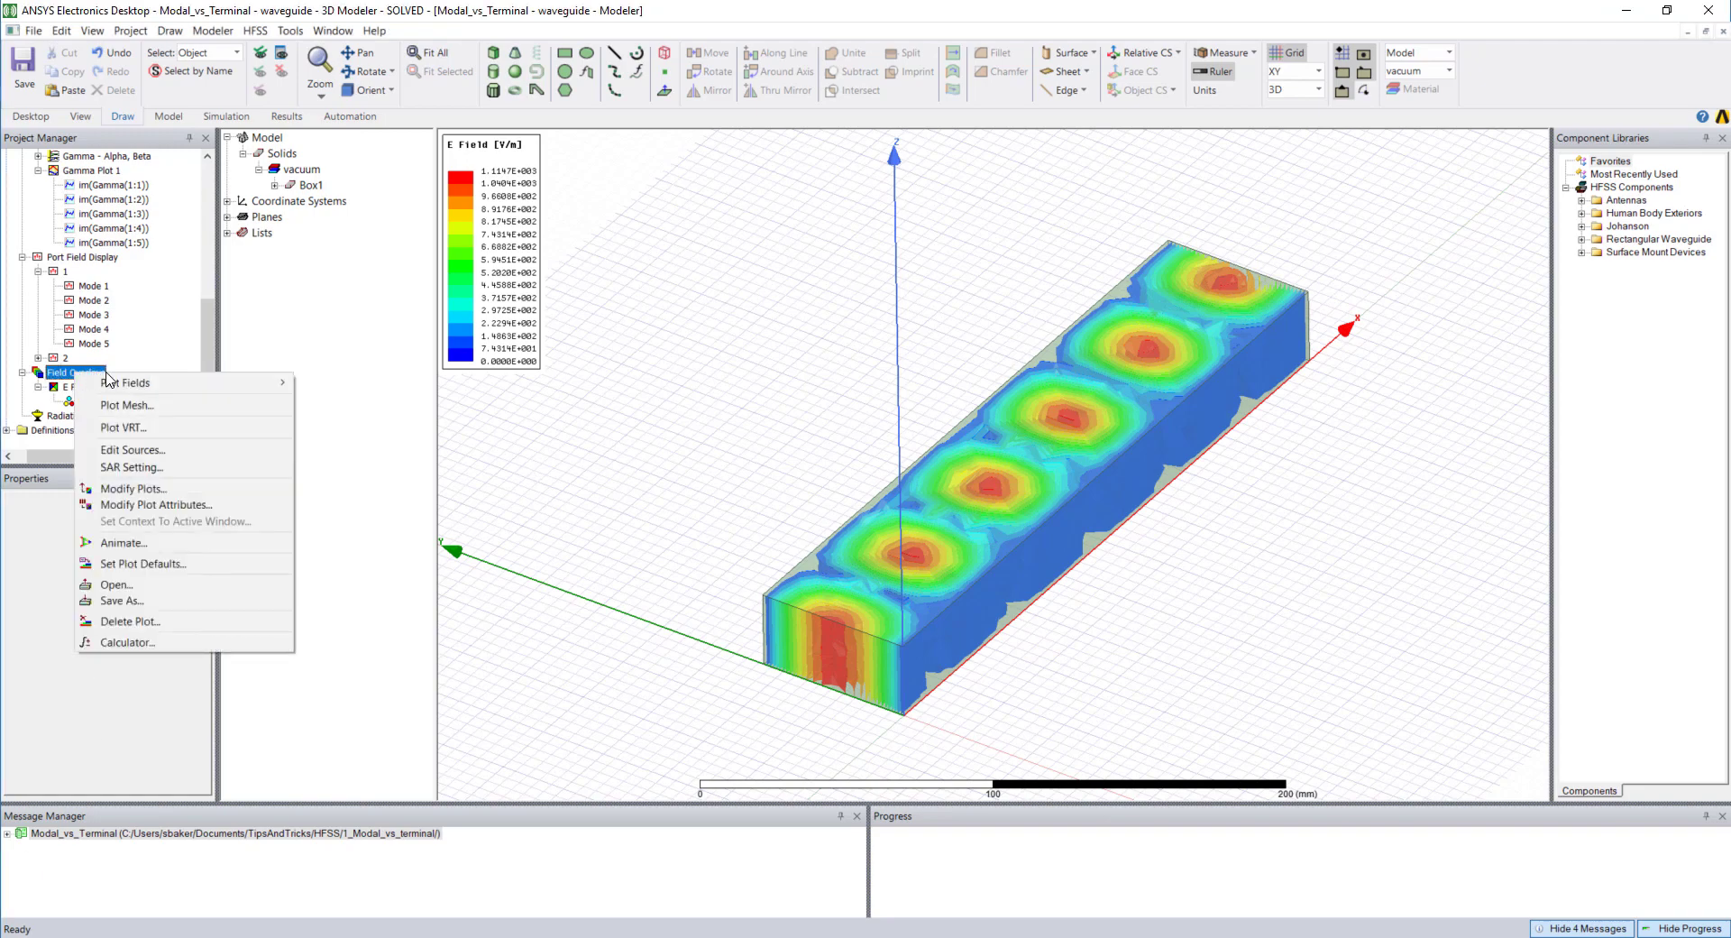
left_click(158, 450)
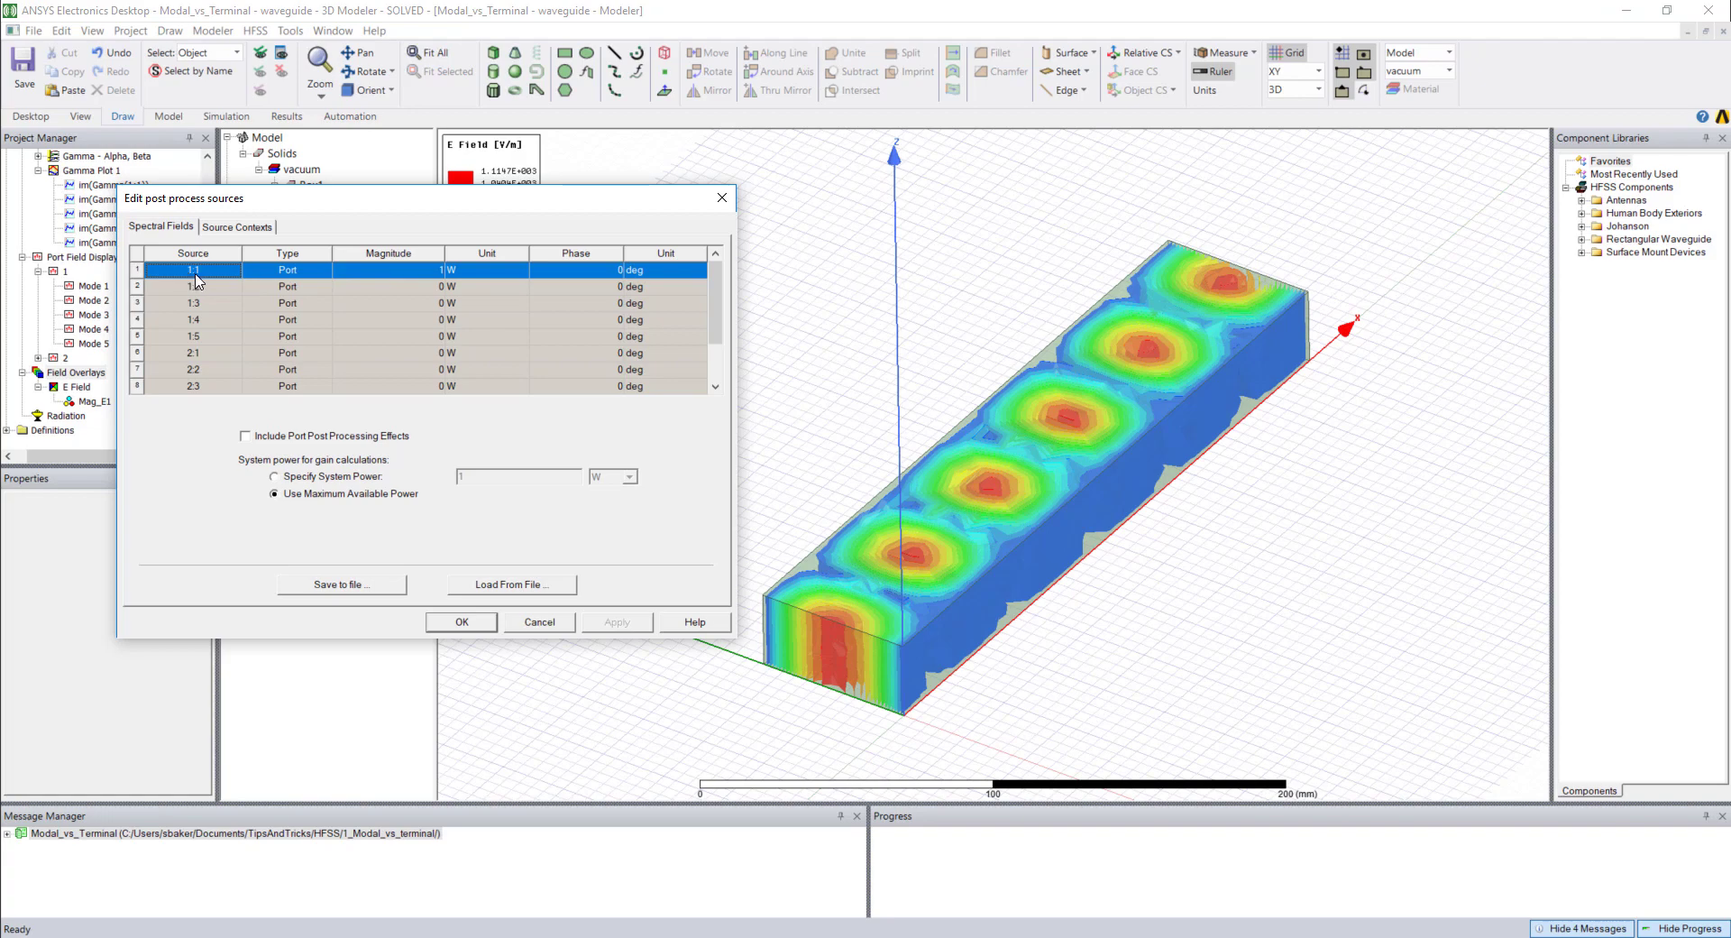
left_click(408, 271)
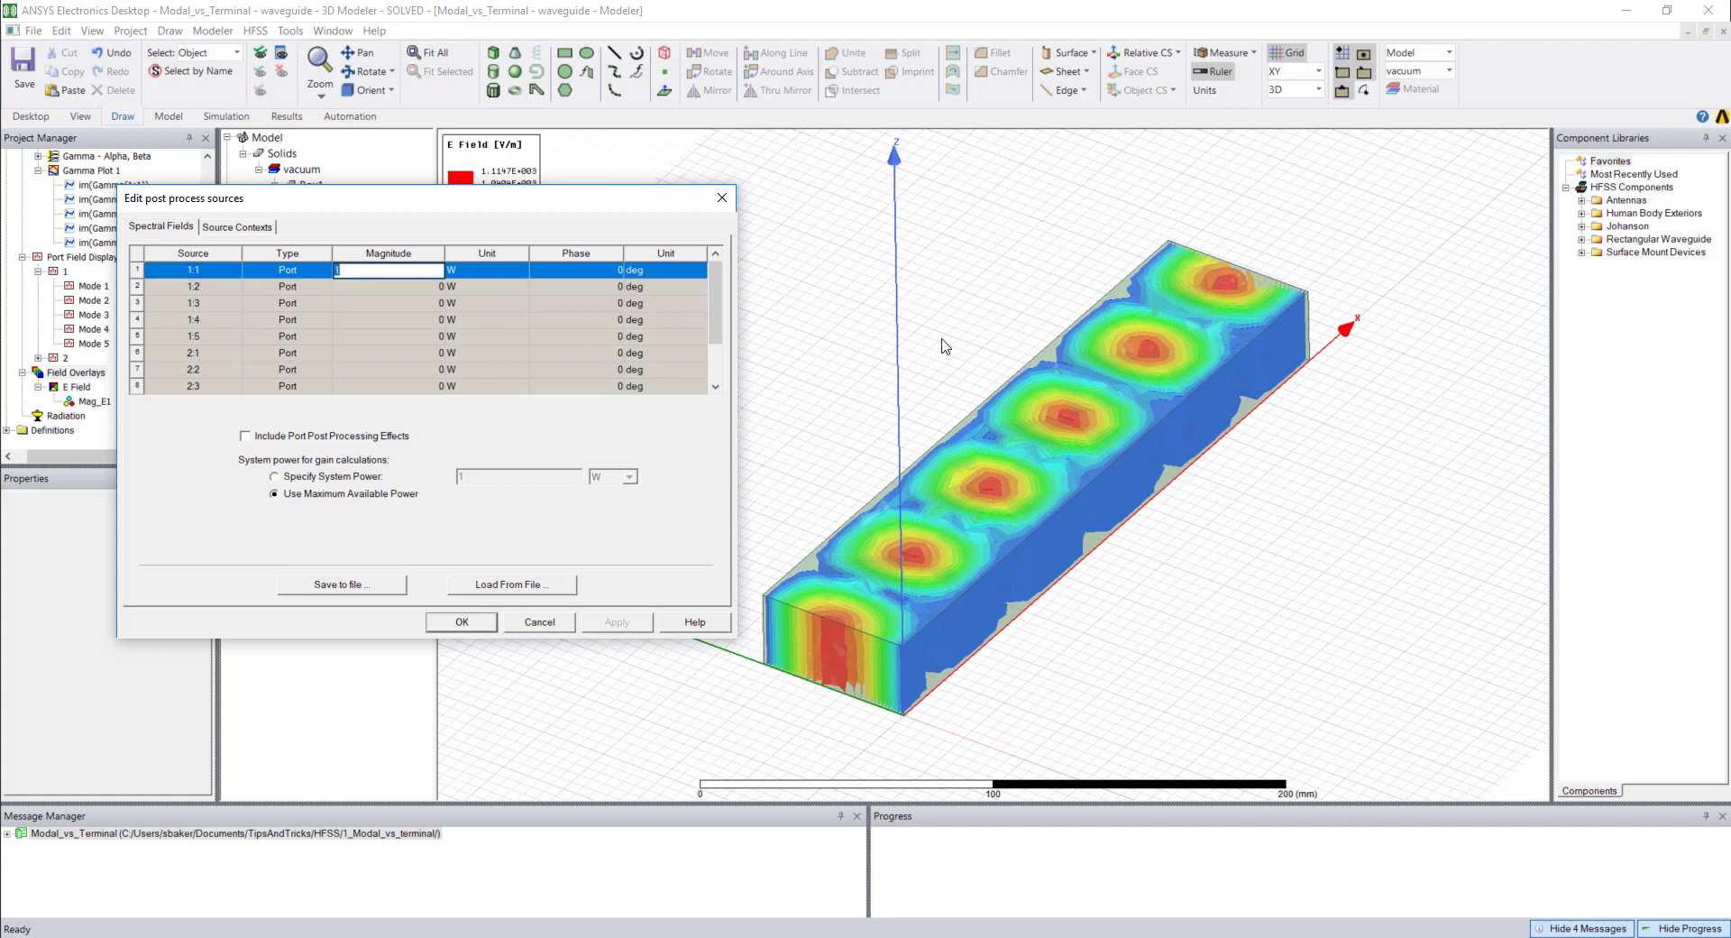
type("0")
key("Down")
type("1")
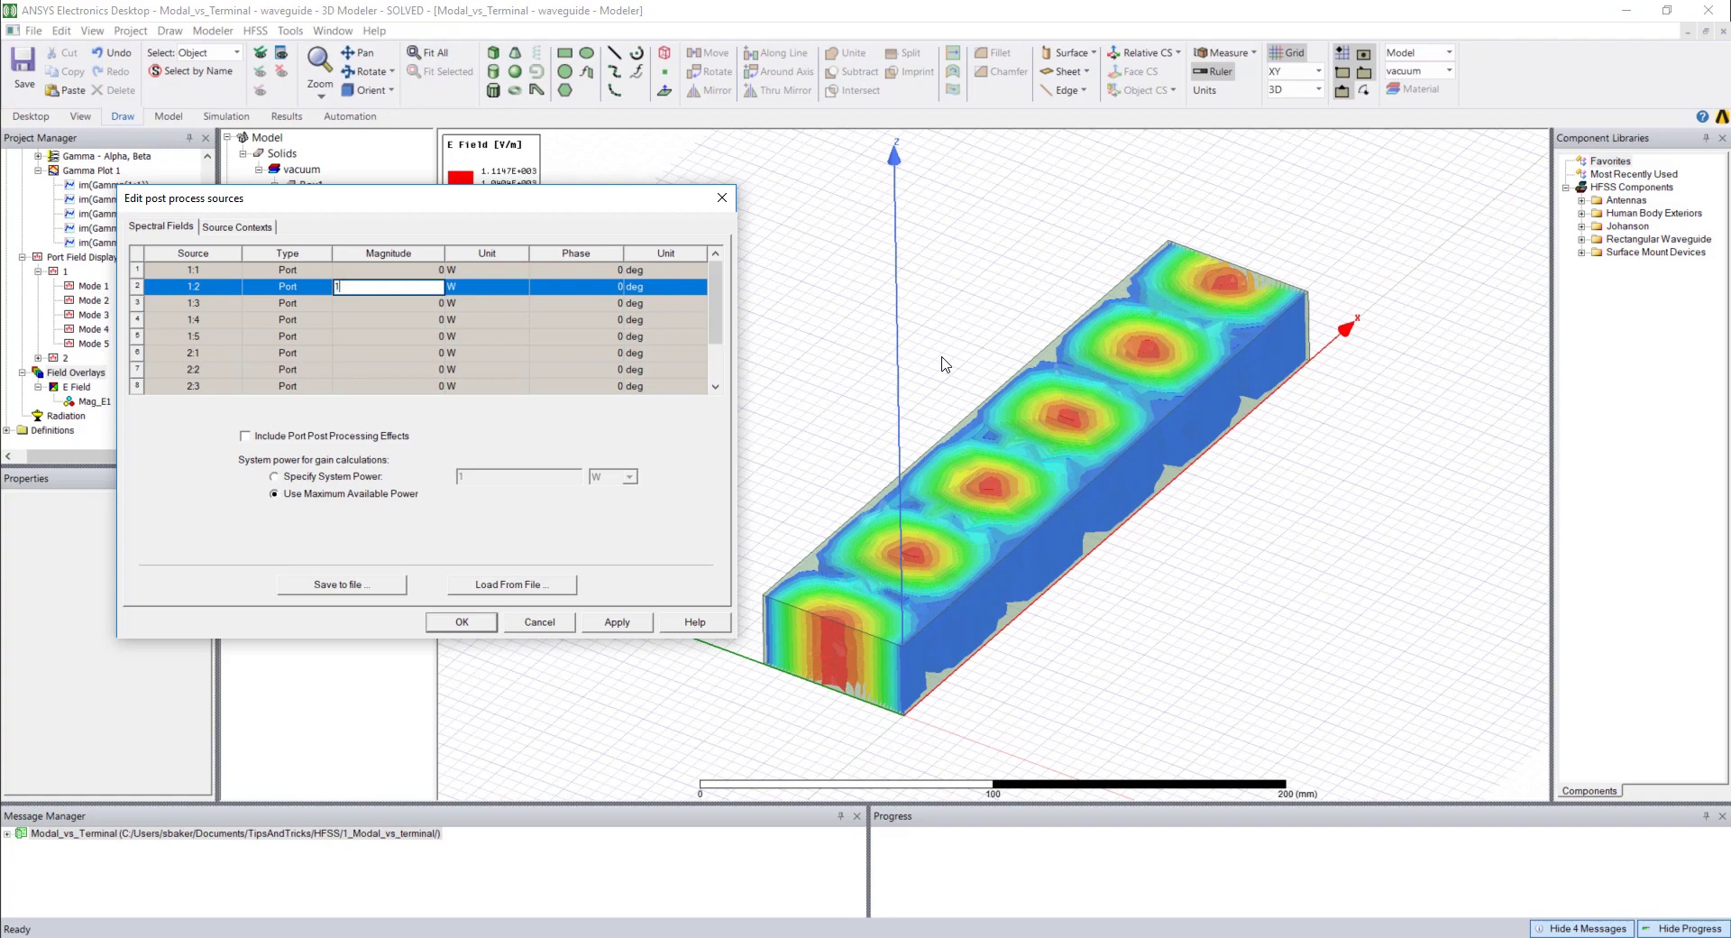
key("Return")
left_click(623, 622)
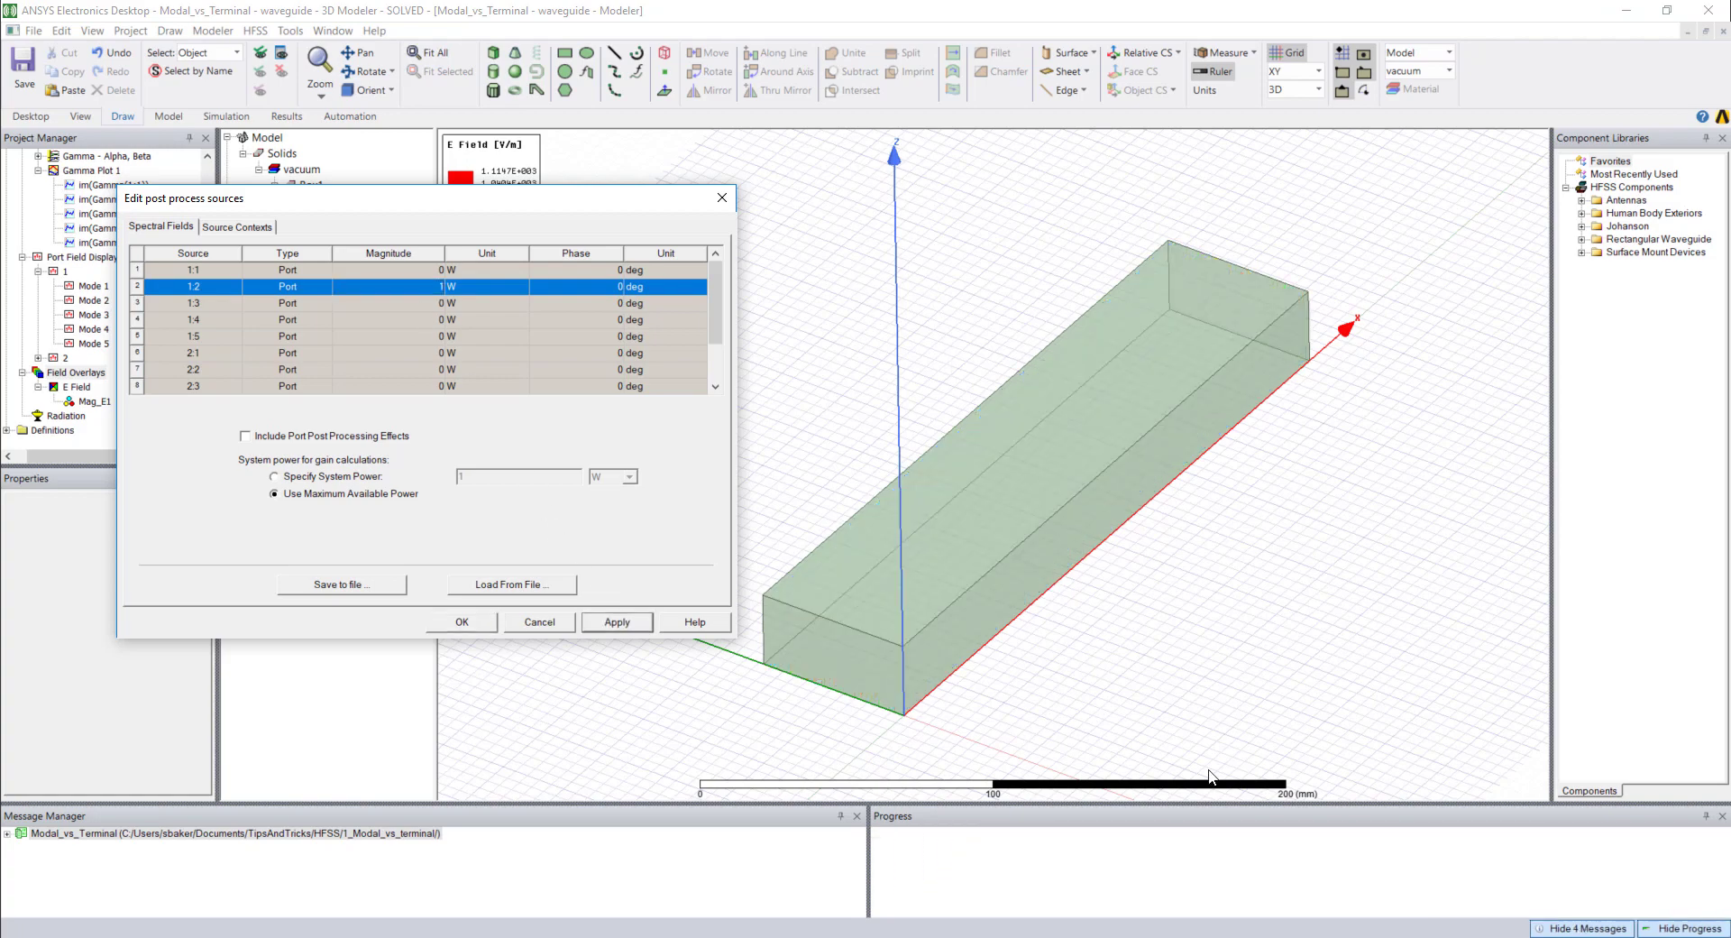
Confirm the source changes, tilt the waveguide view, and open Gamma Plot 1
left_click(473, 625)
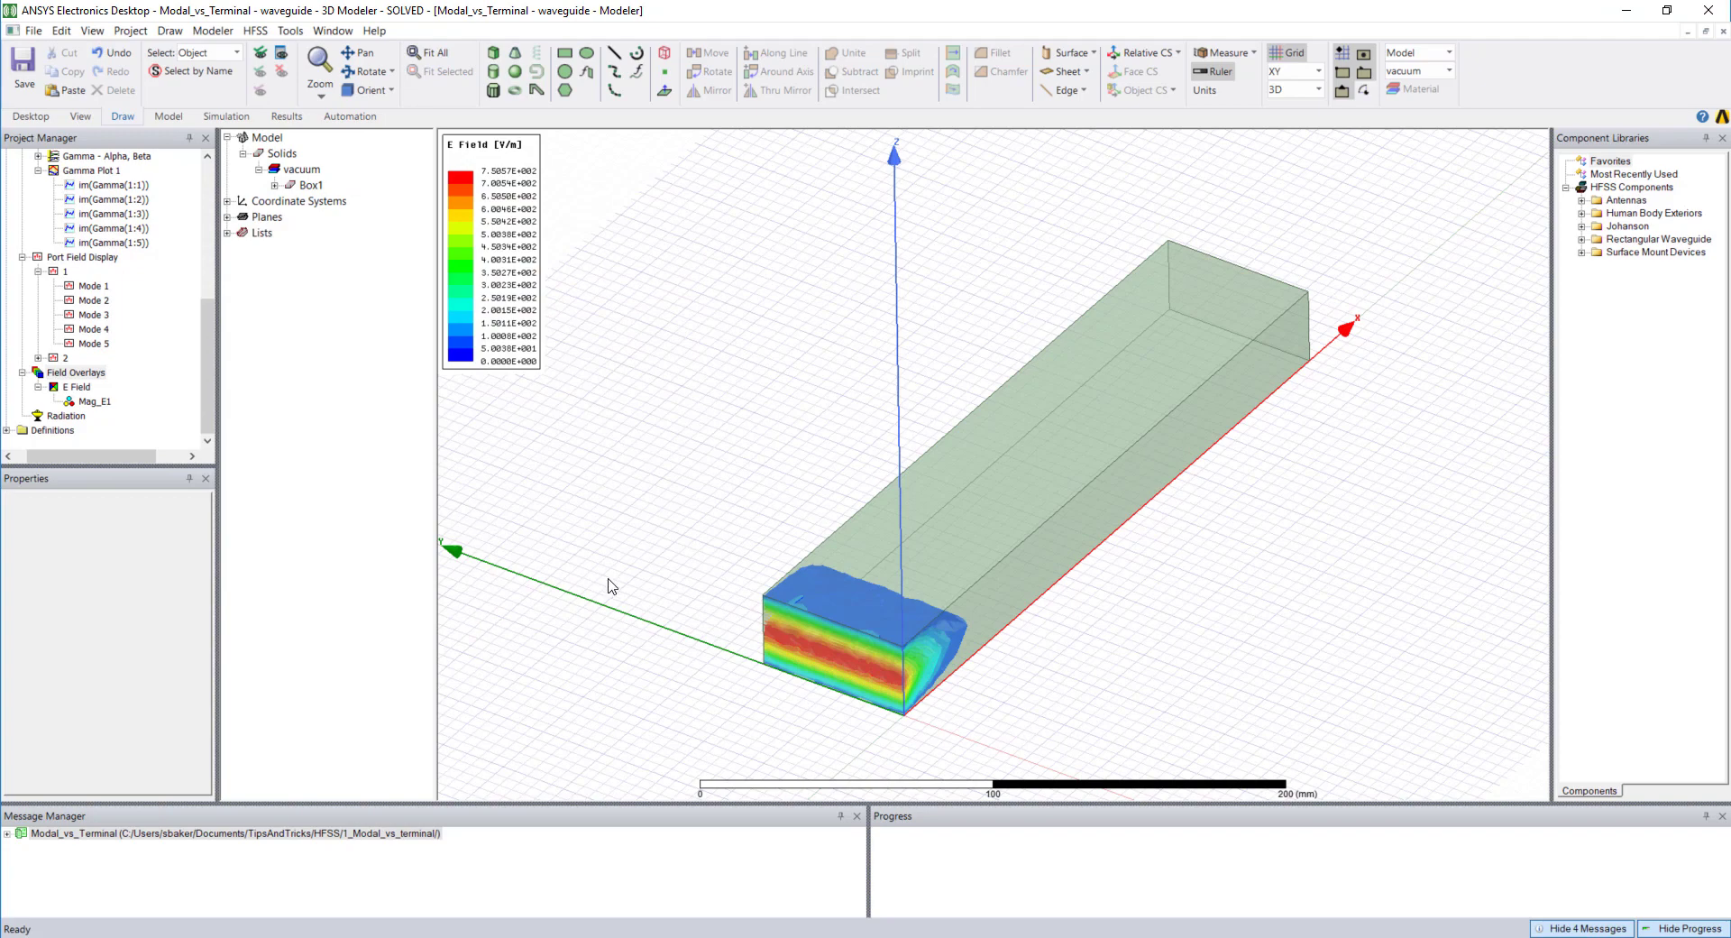
left_click_drag(765, 538, 709, 518, "alt")
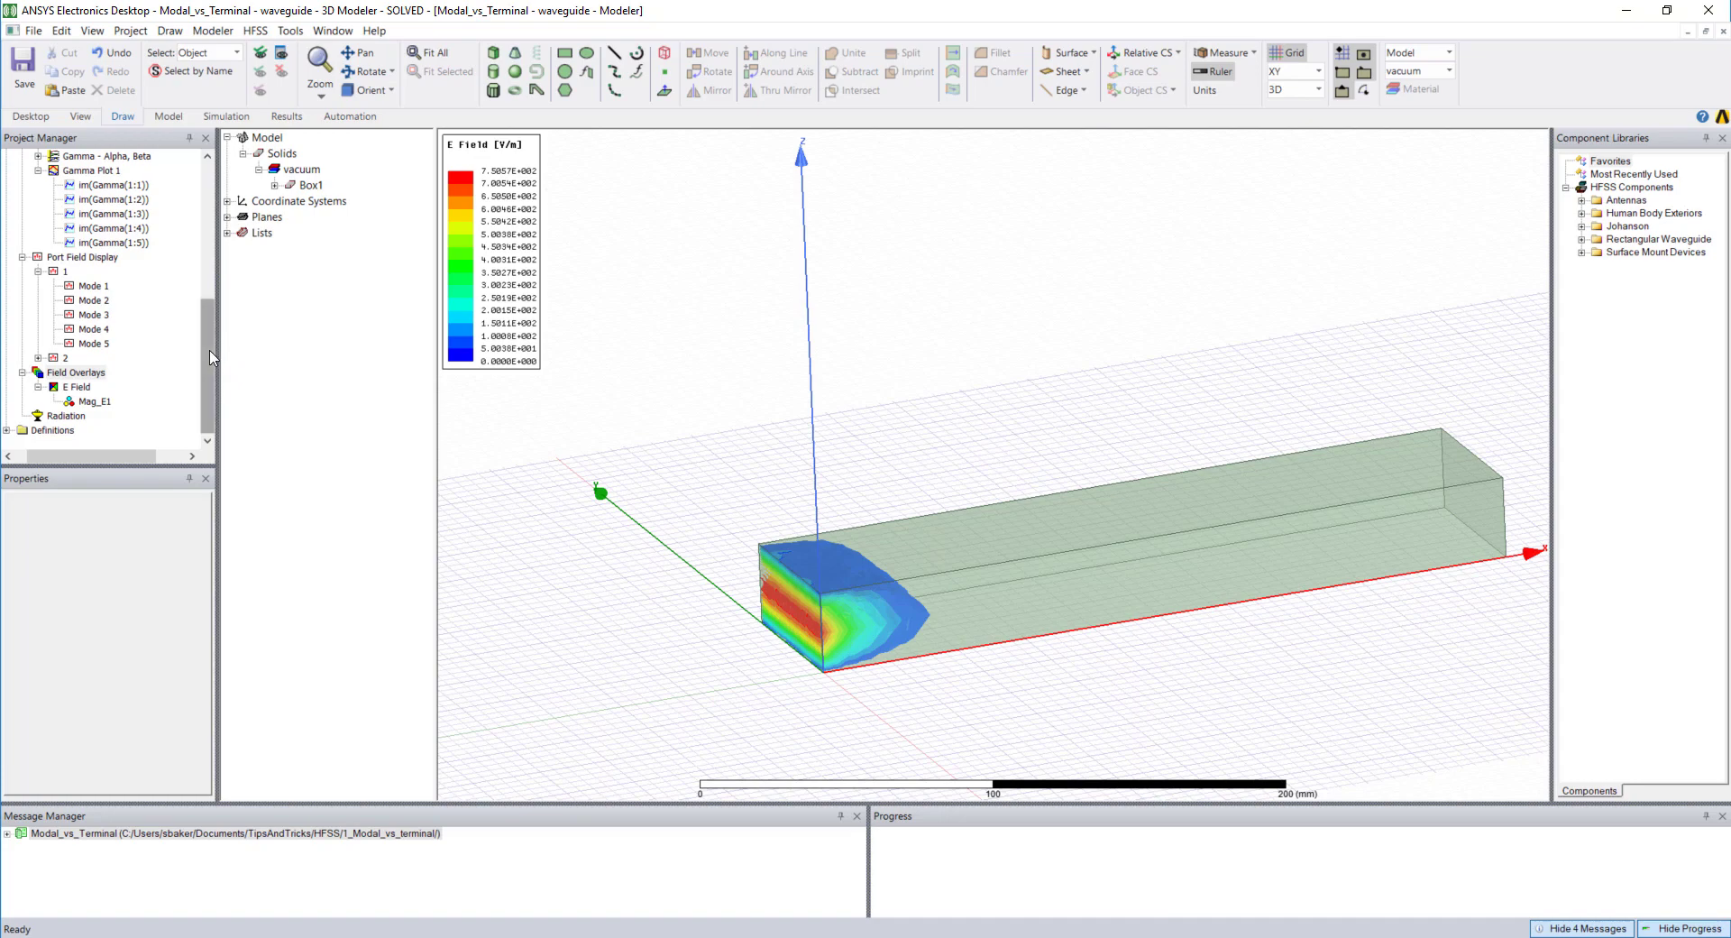
left_click_drag(210, 359, 209, 335)
double_click(88, 214)
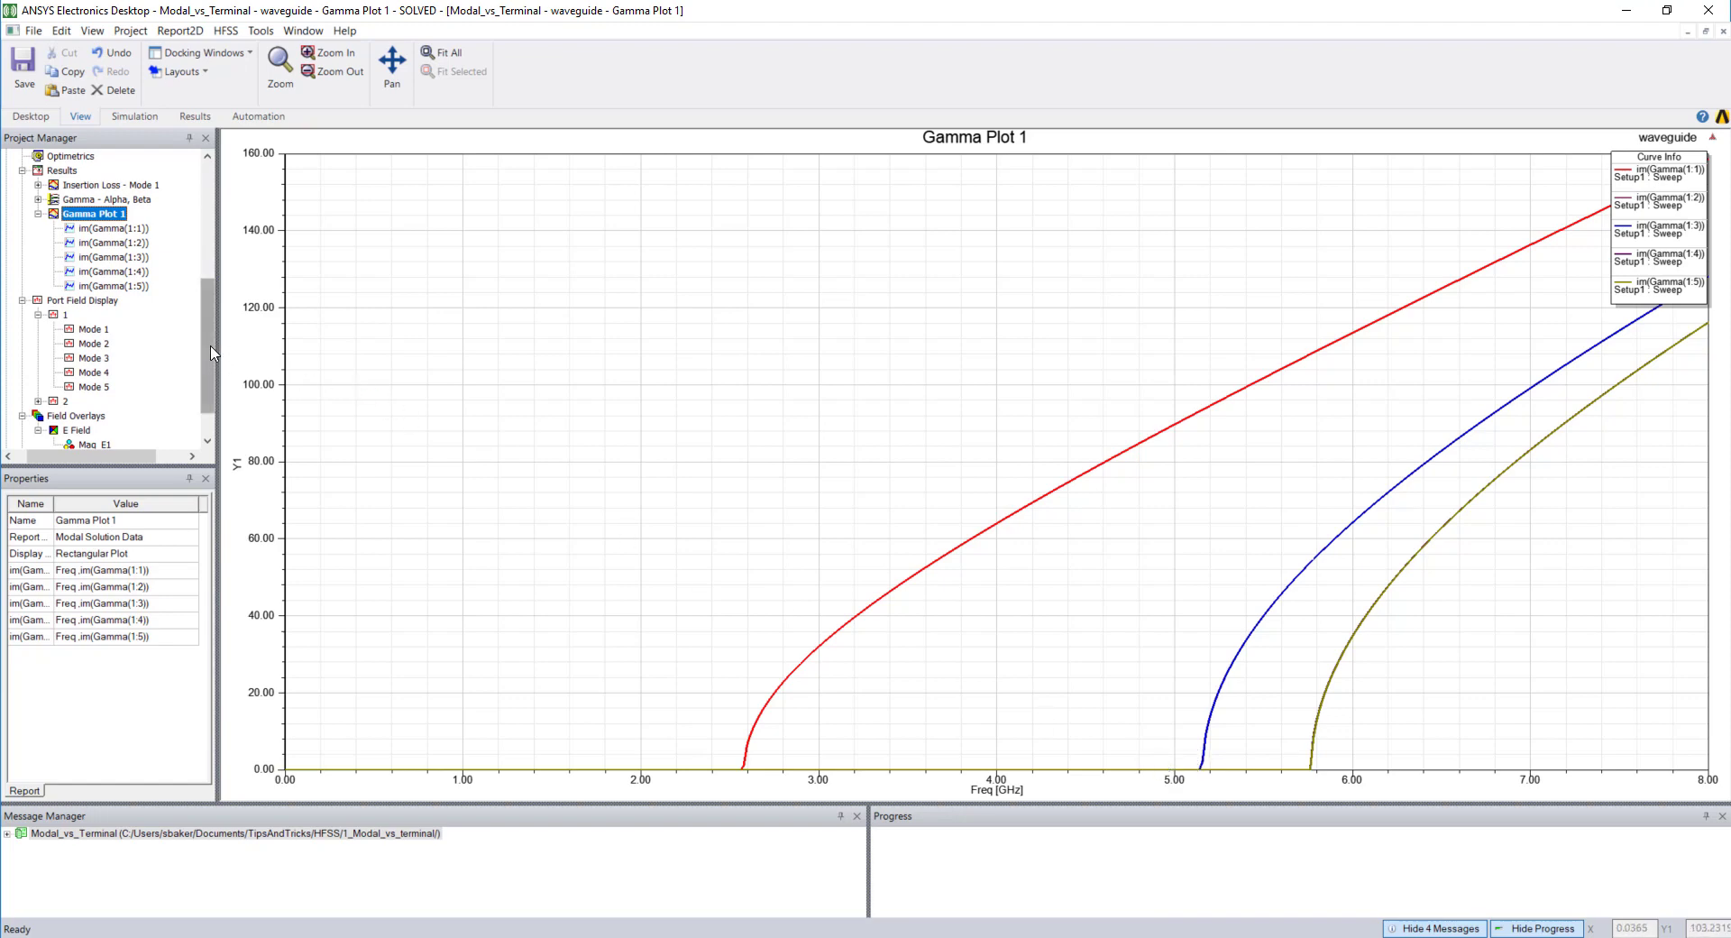
left_click_drag(212, 353, 211, 338)
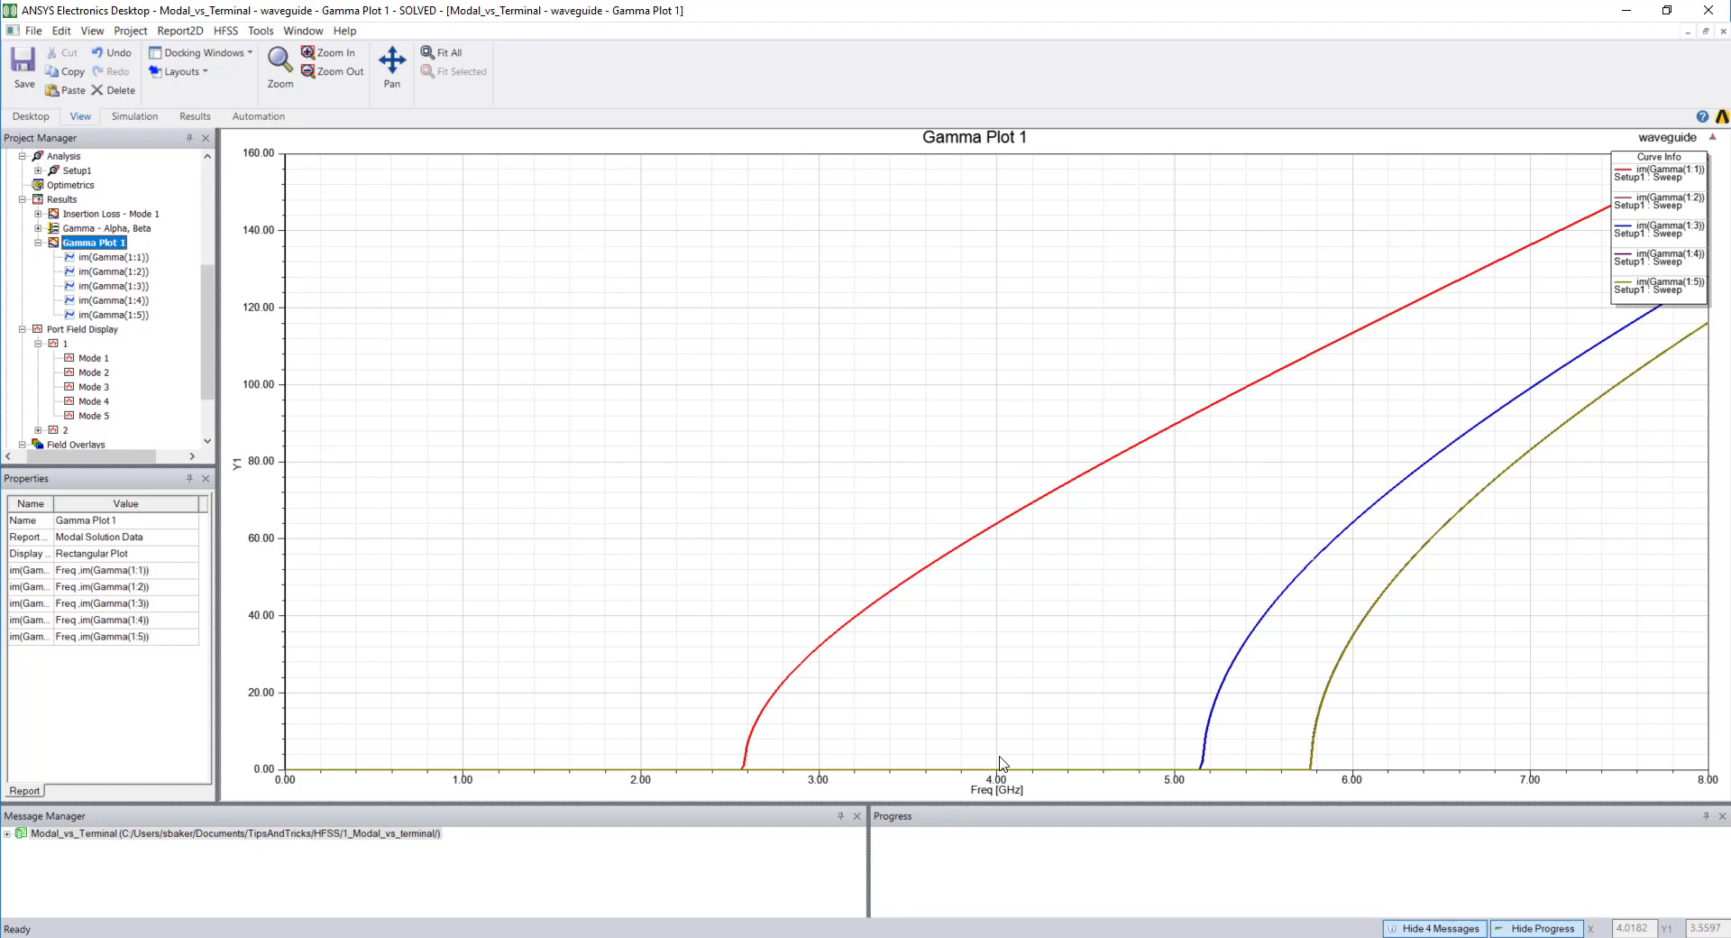
left_click_drag(209, 337, 204, 226)
left_click(93, 185)
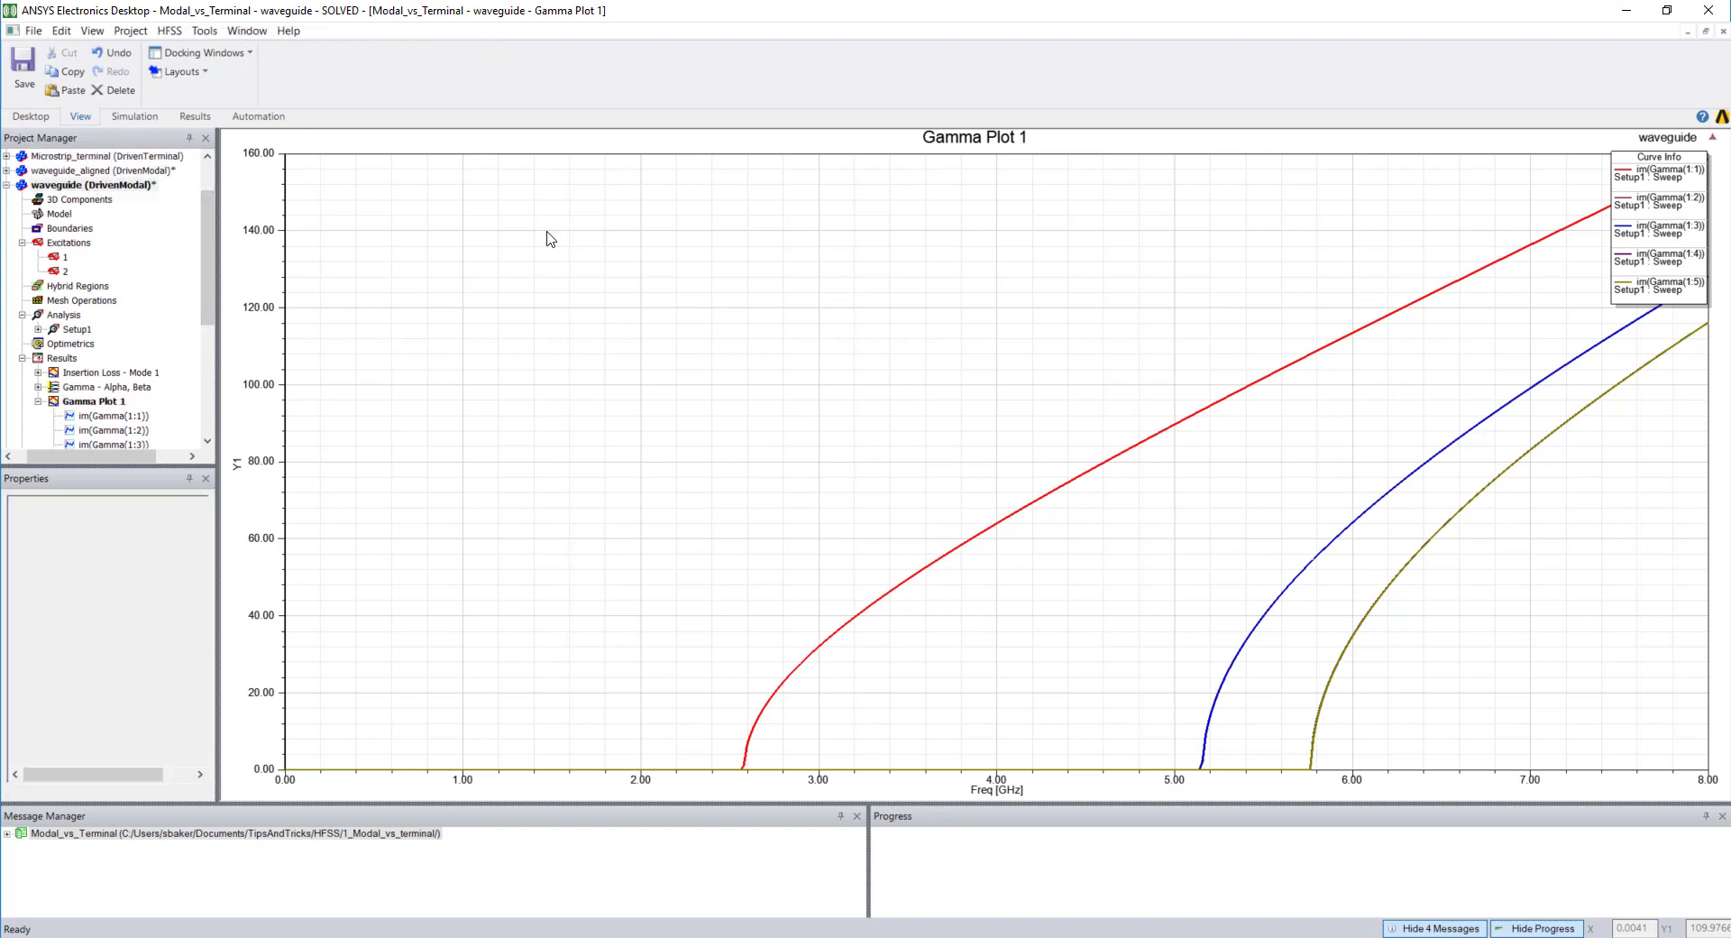
Back in the waveguide model, set source 1:2 to 0 W and 1:3 to 1 W, and apply
double_click(92, 185)
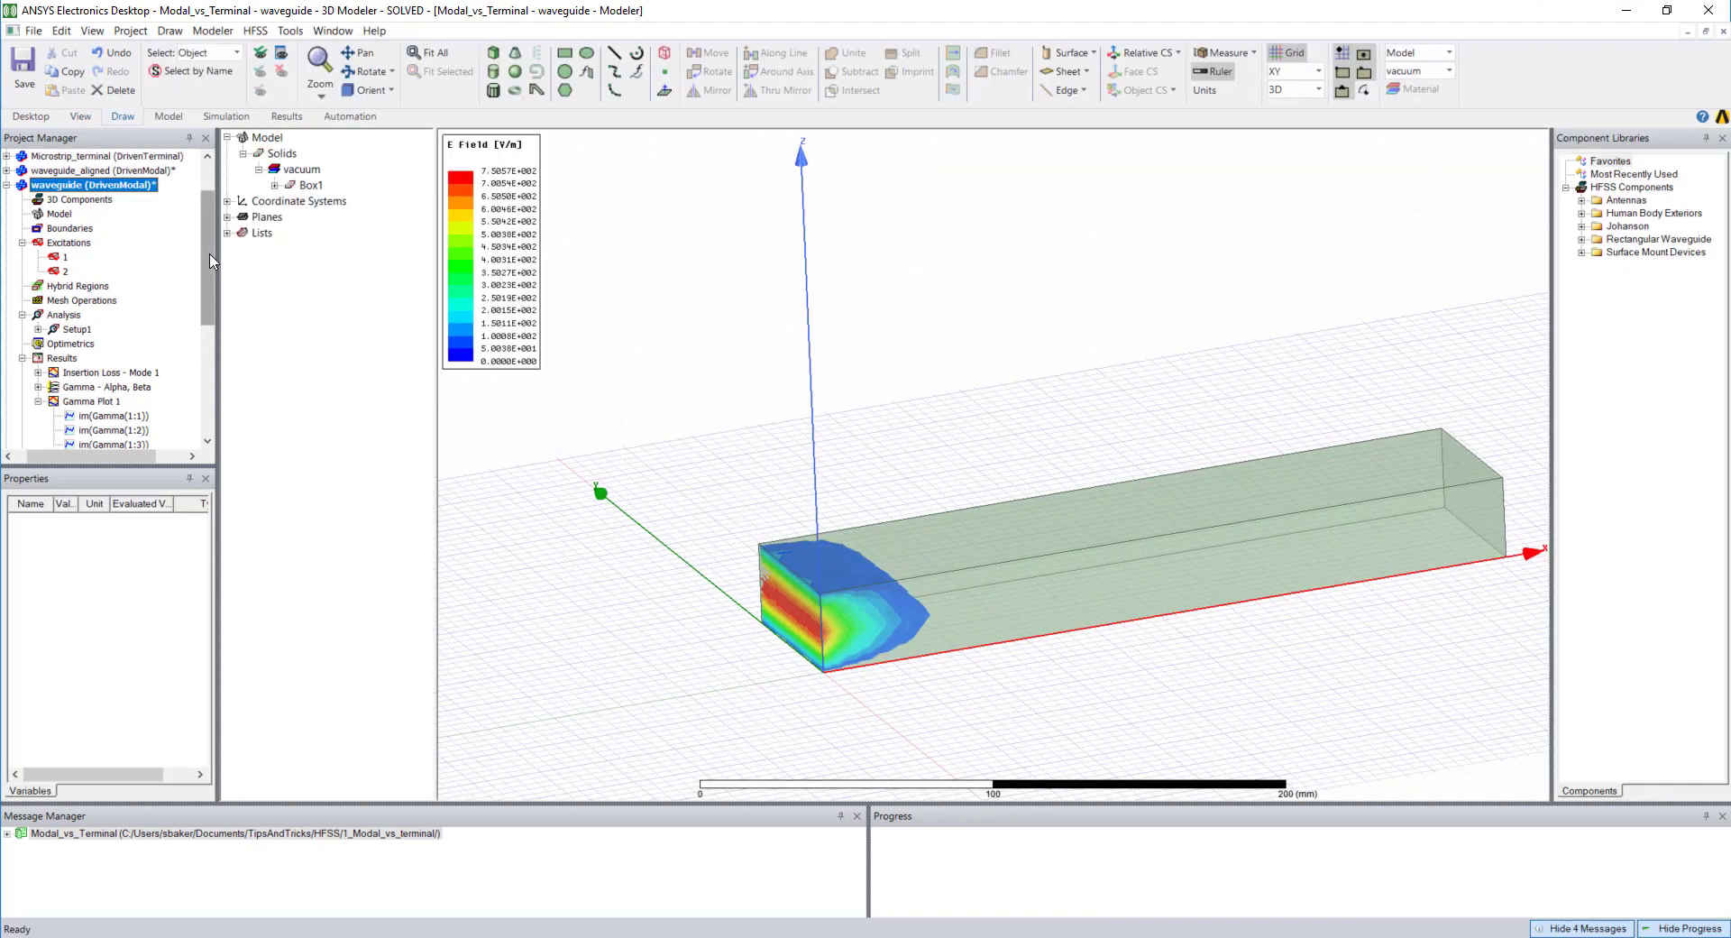
left_click_drag(210, 261, 207, 338)
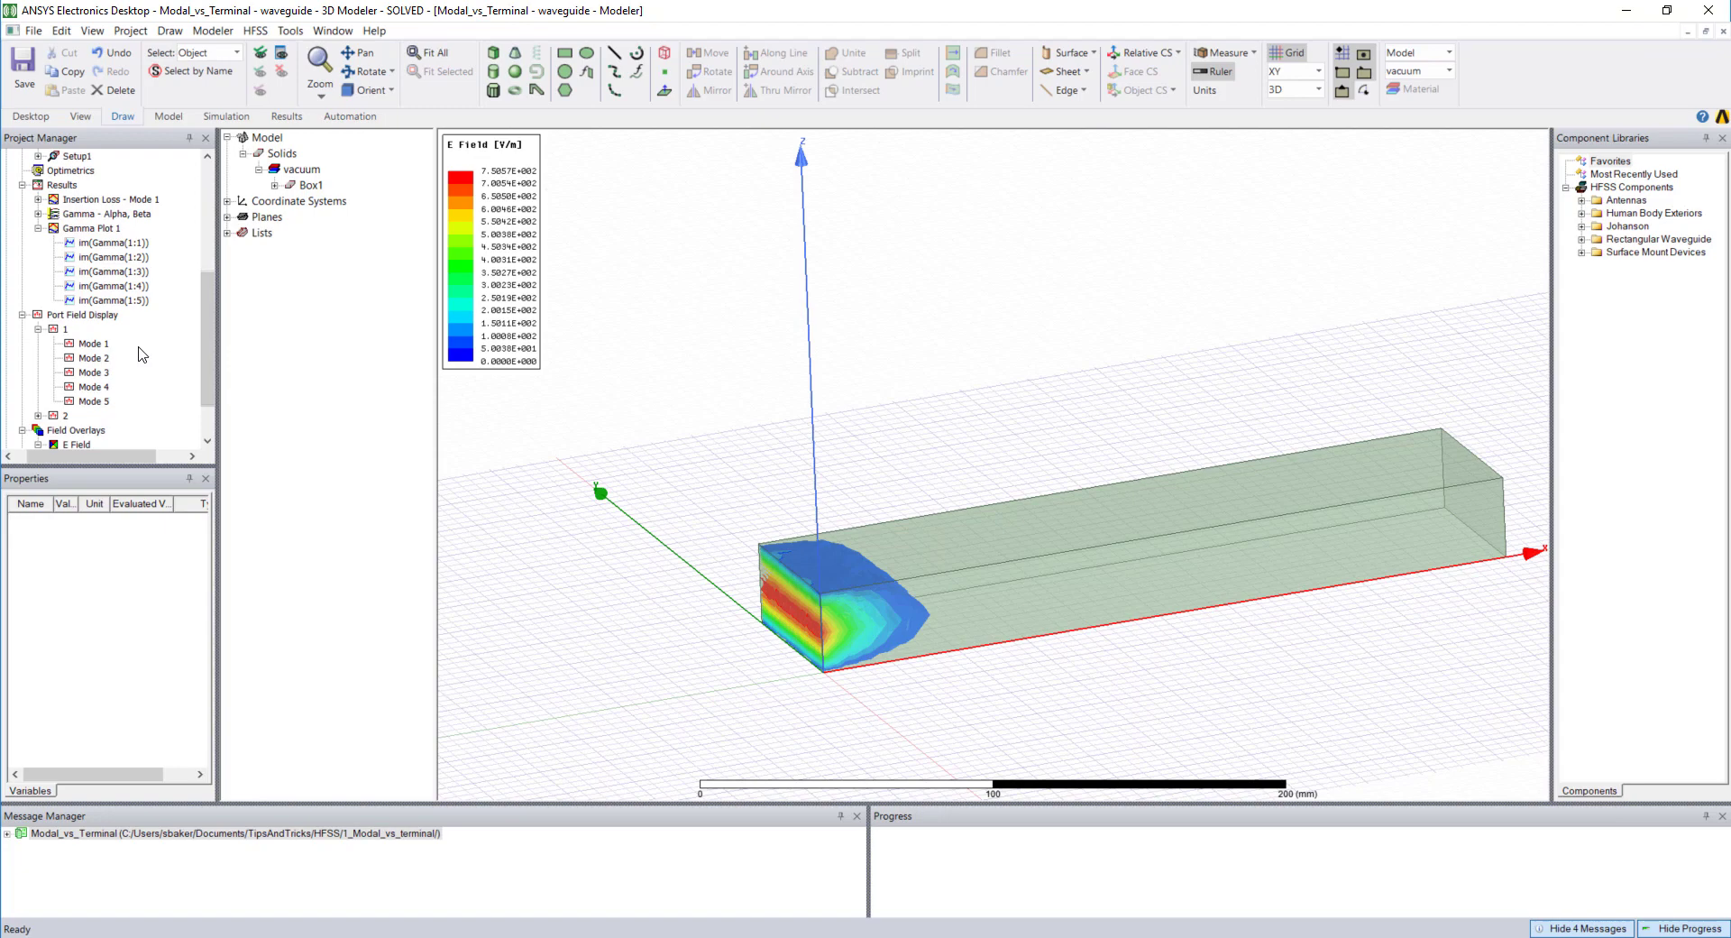
right_click(72, 431)
left_click(140, 509)
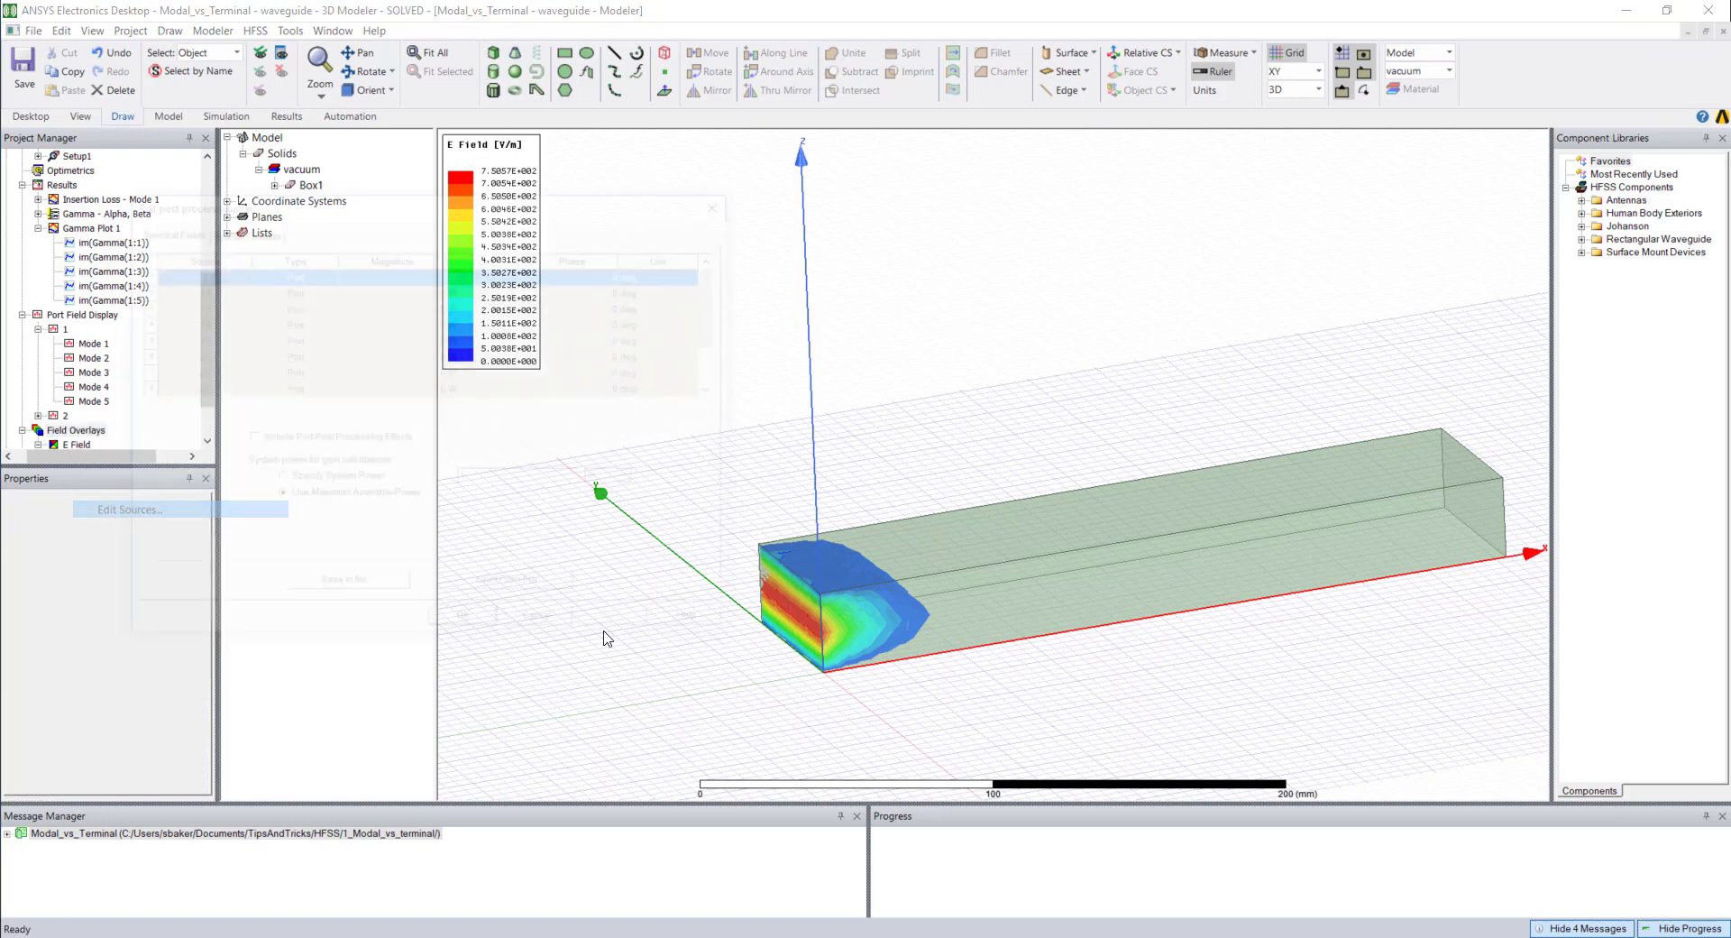
left_click(427, 287)
type("1")
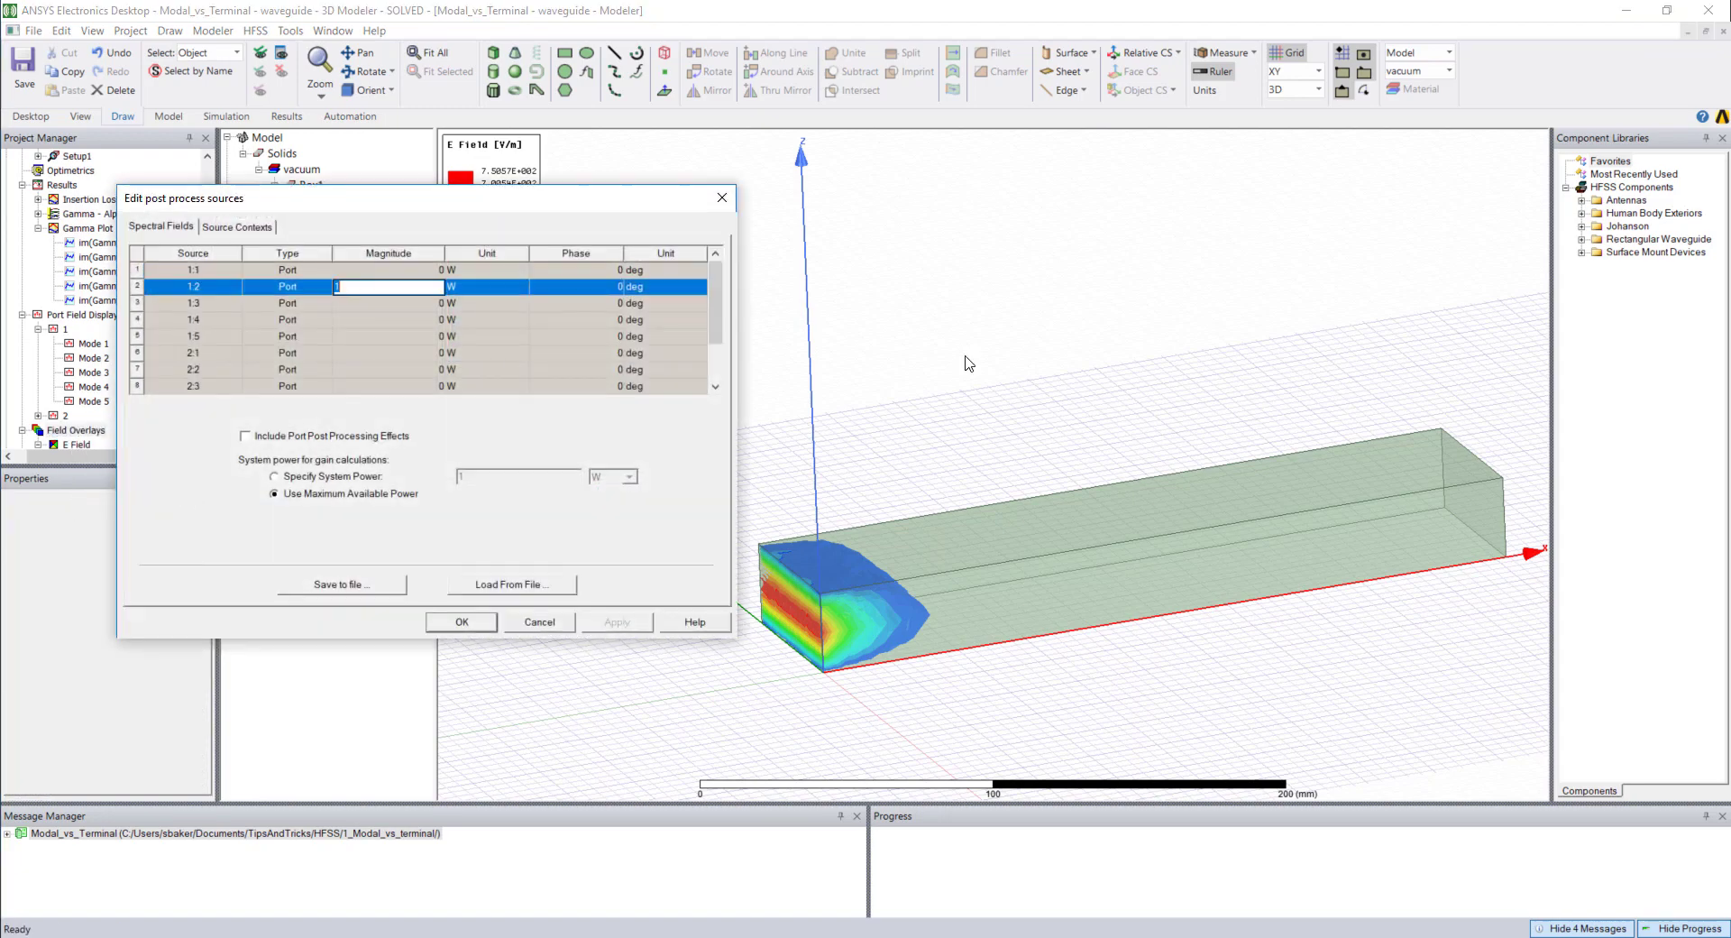
key("Down")
type("1")
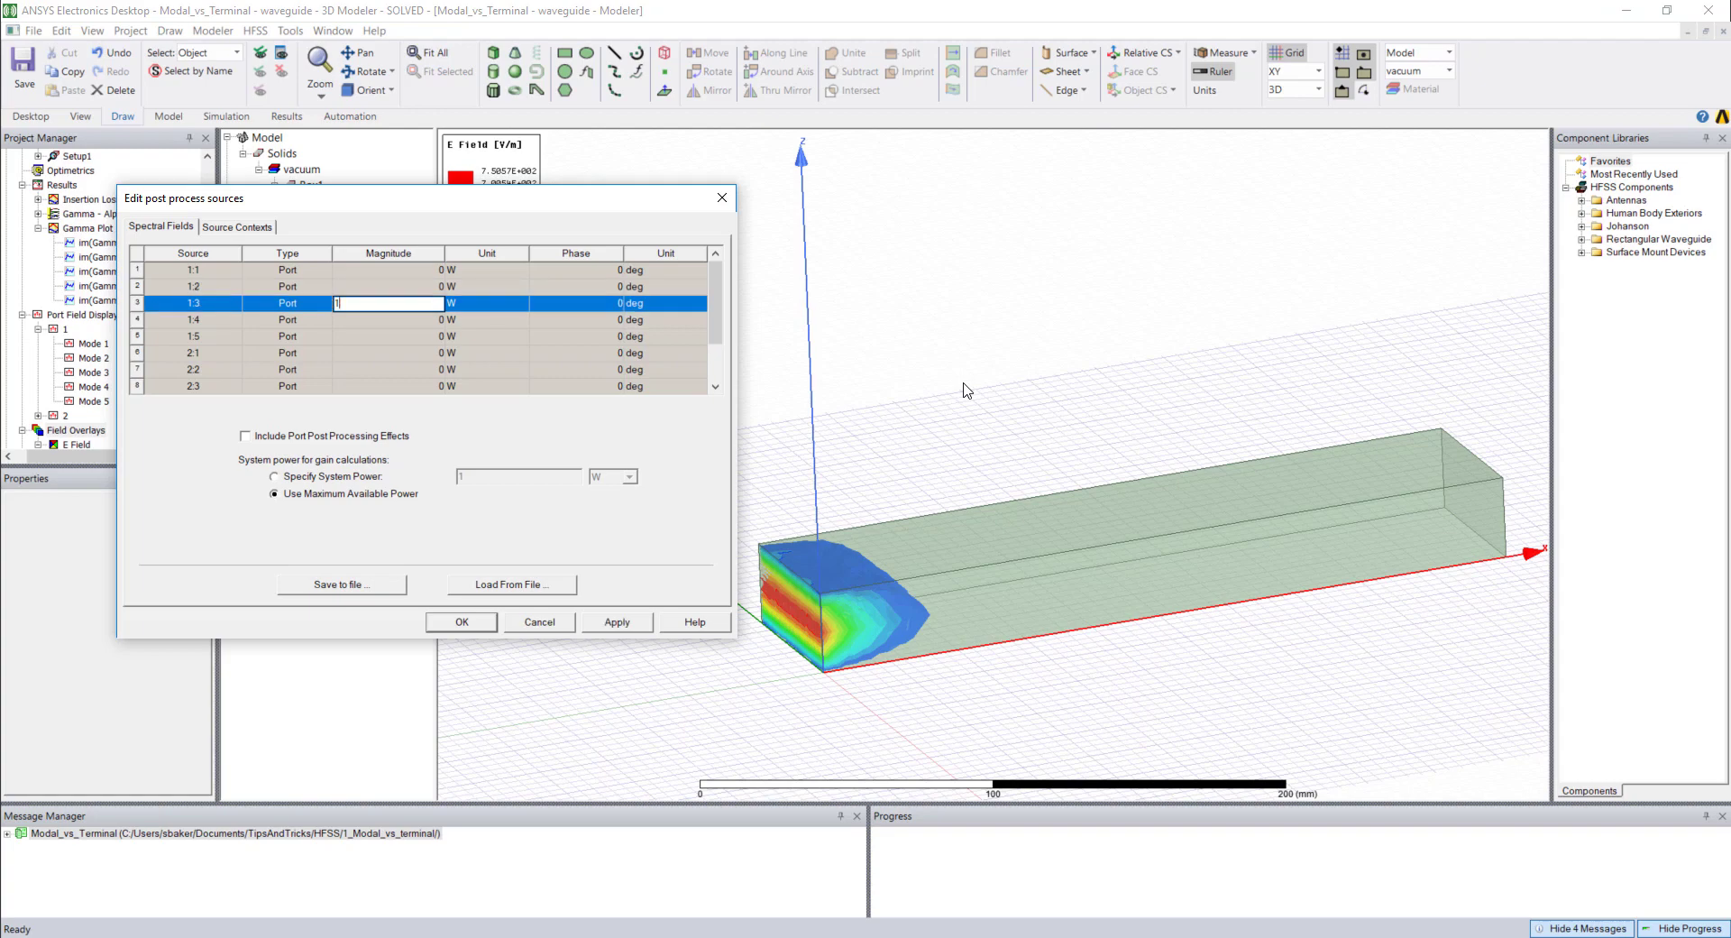
left_click(617, 622)
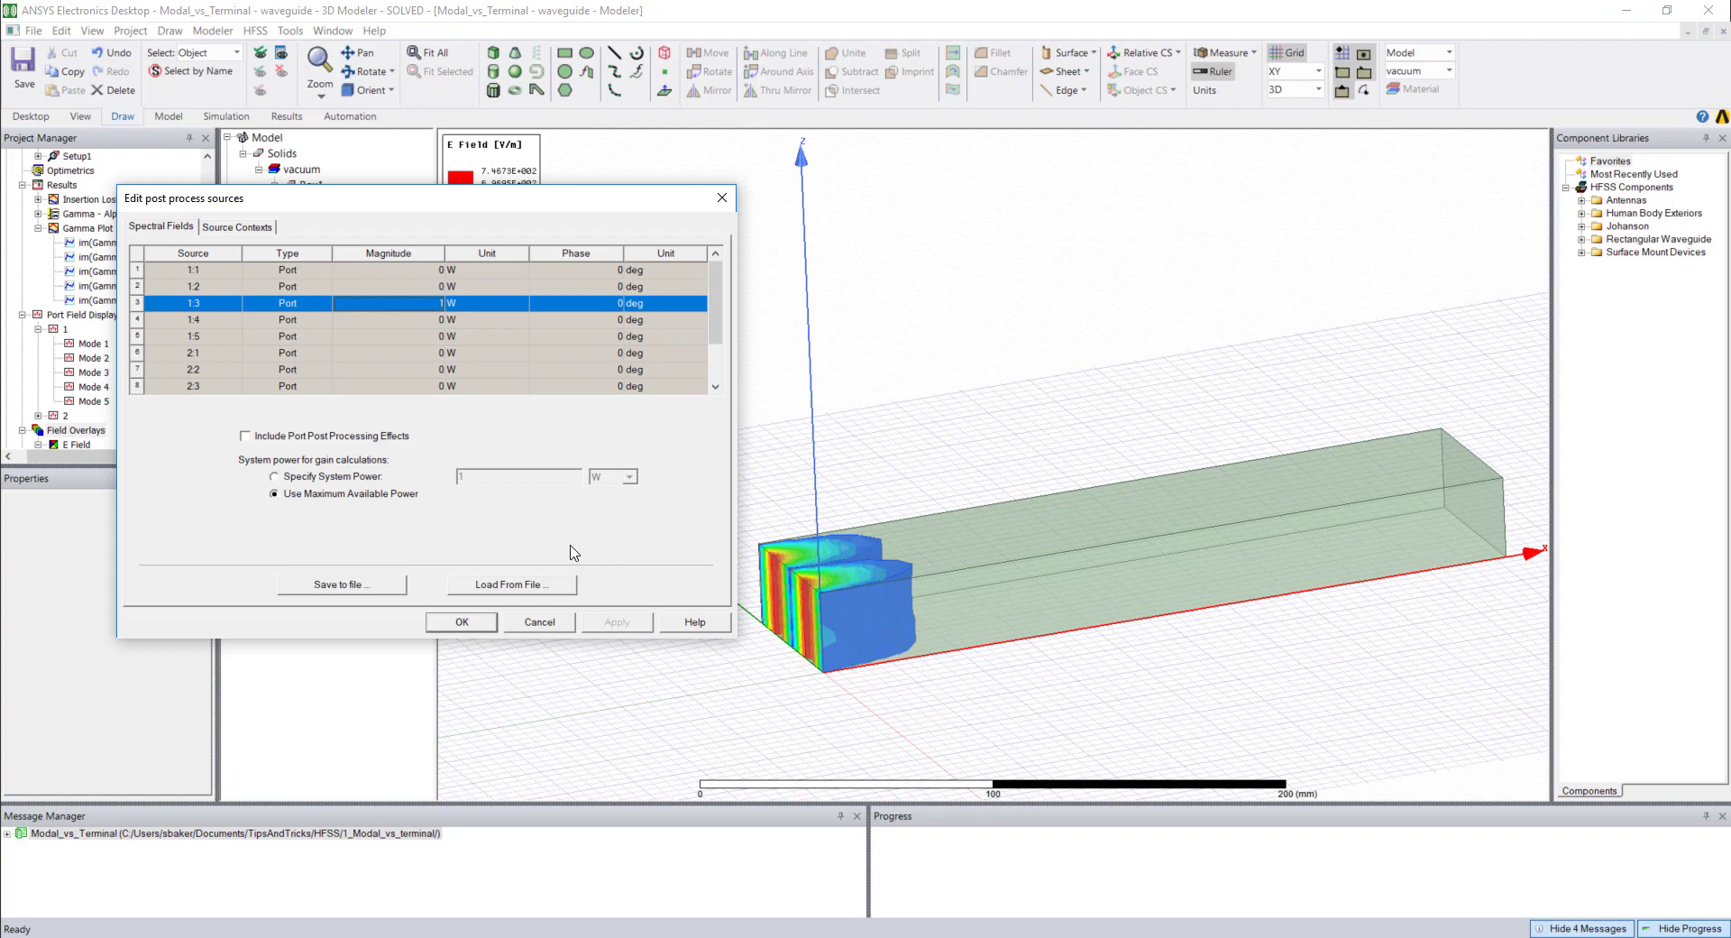
Set source 1:3 back to 0 W and 1:1 to 1 W, apply, and close the sources
left_click(437, 303)
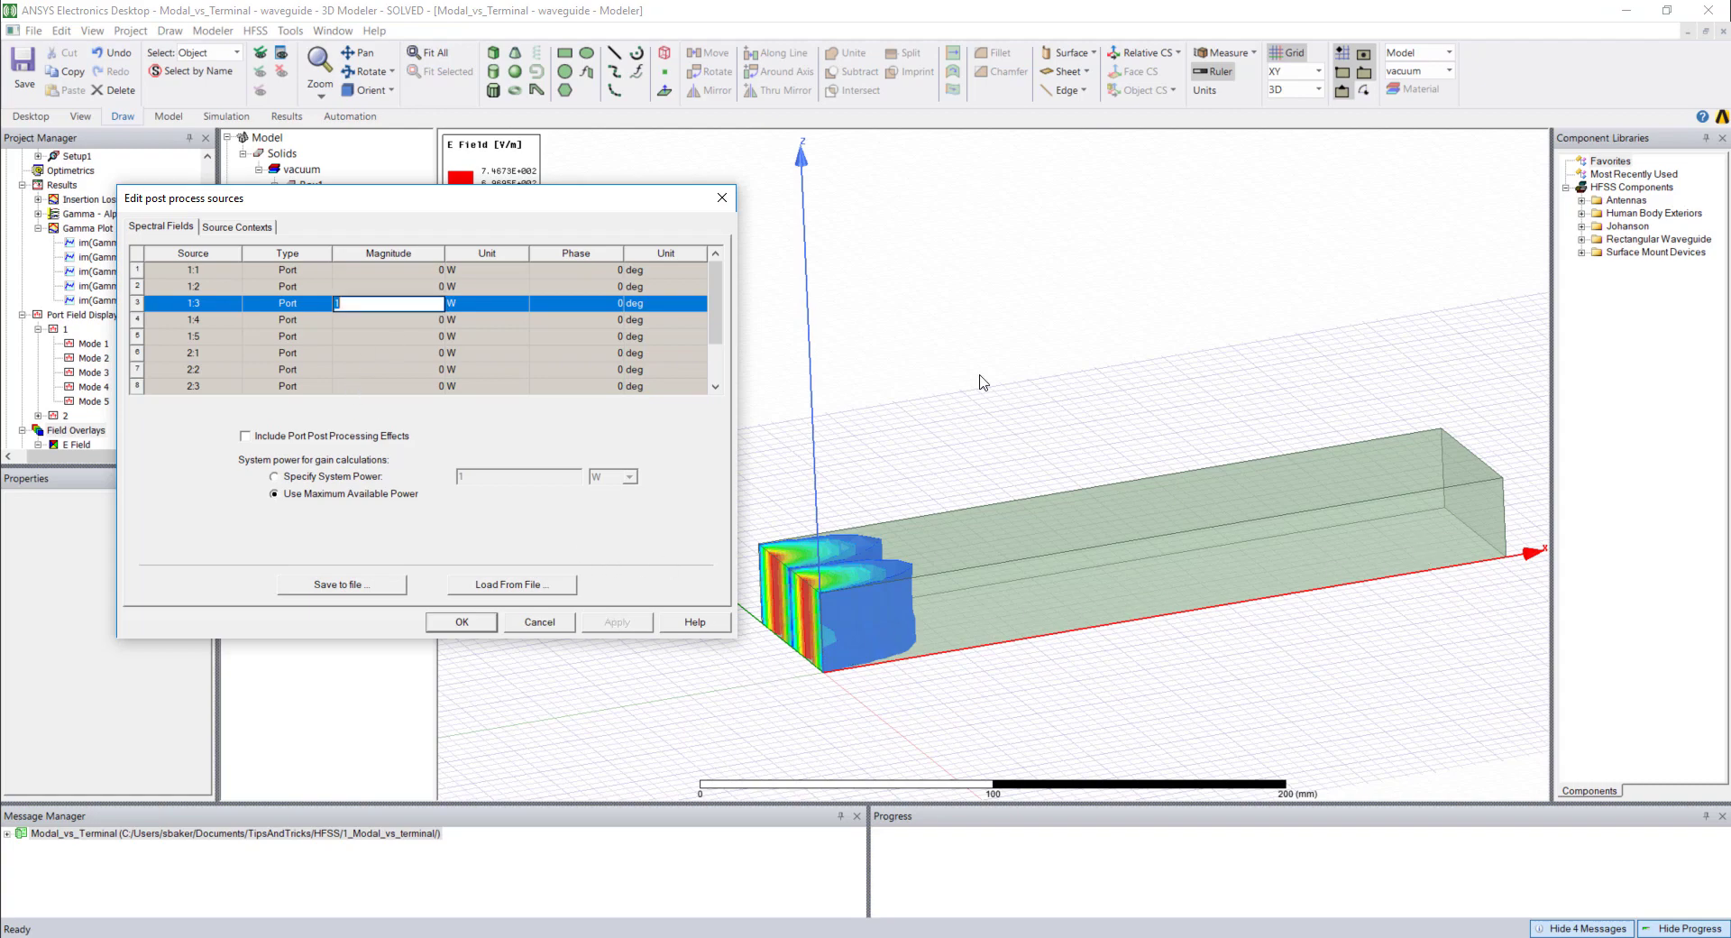
left_click(445, 269)
left_click(618, 624)
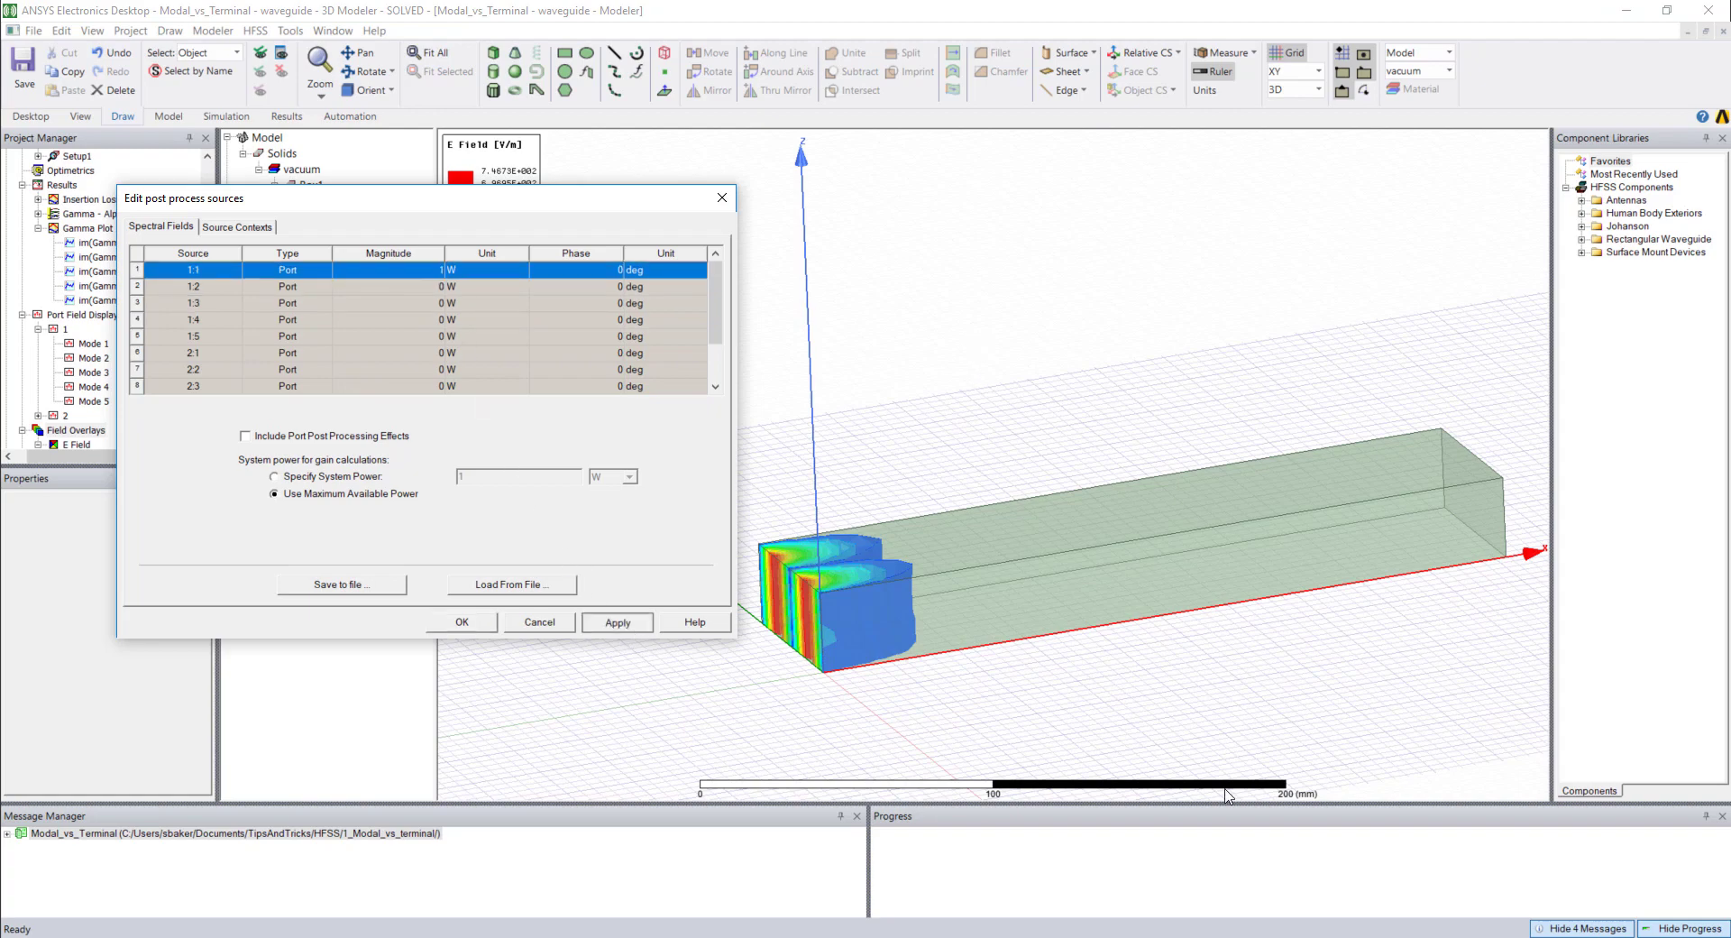
left_click(467, 627)
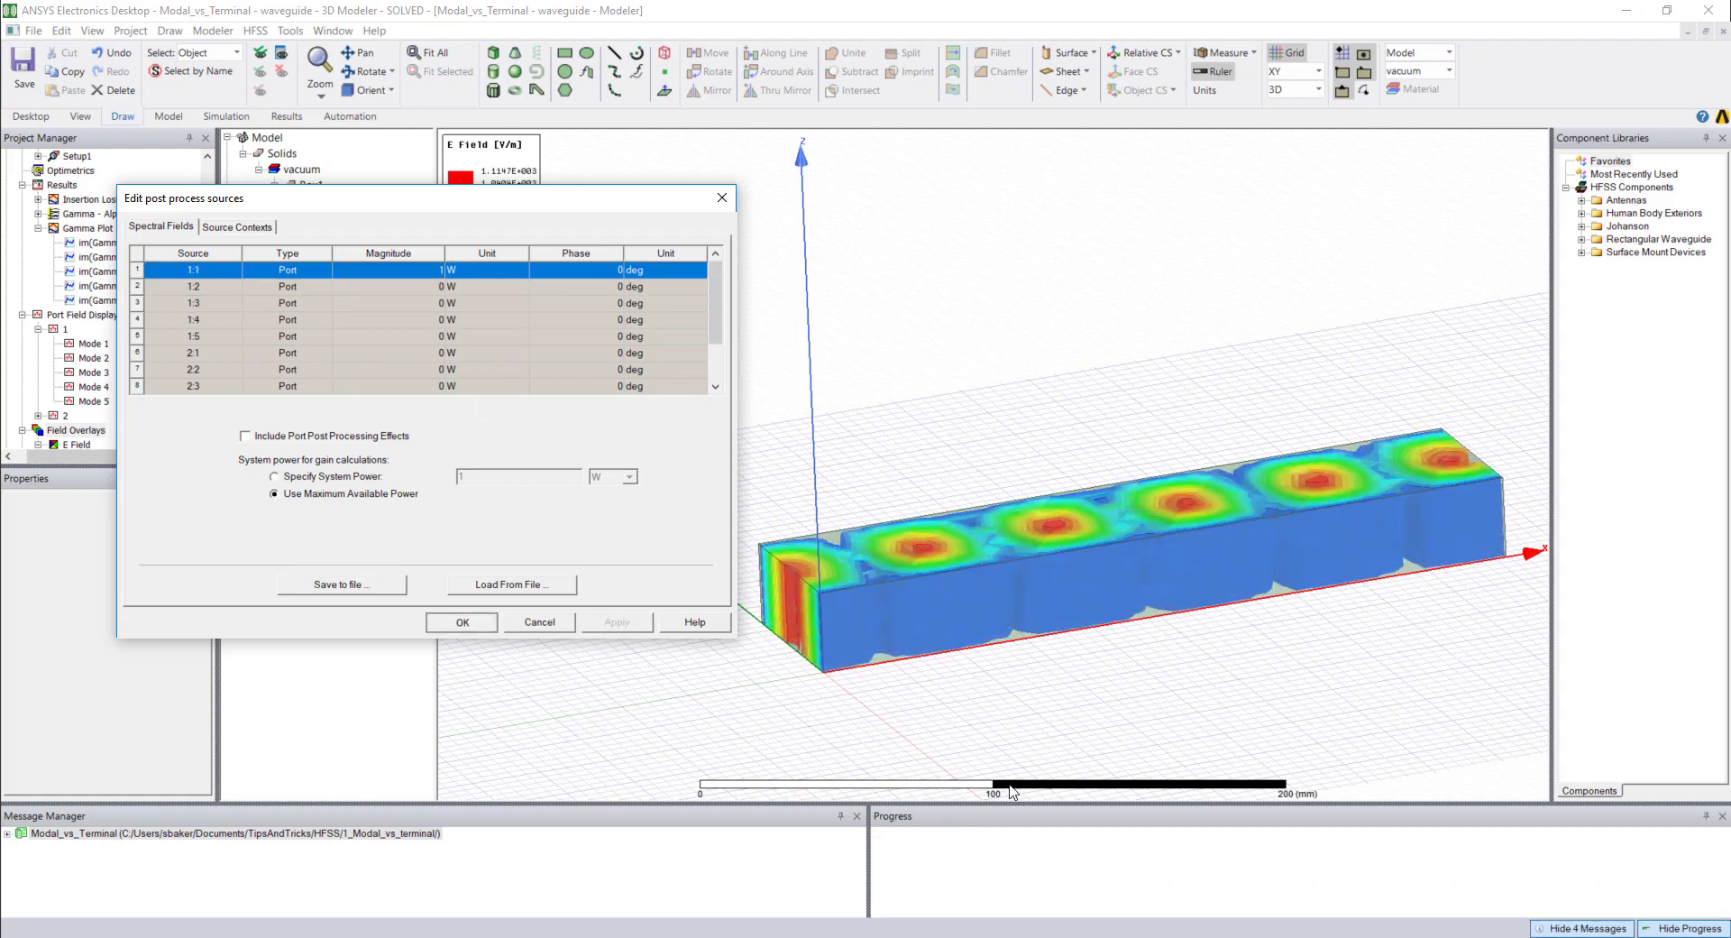